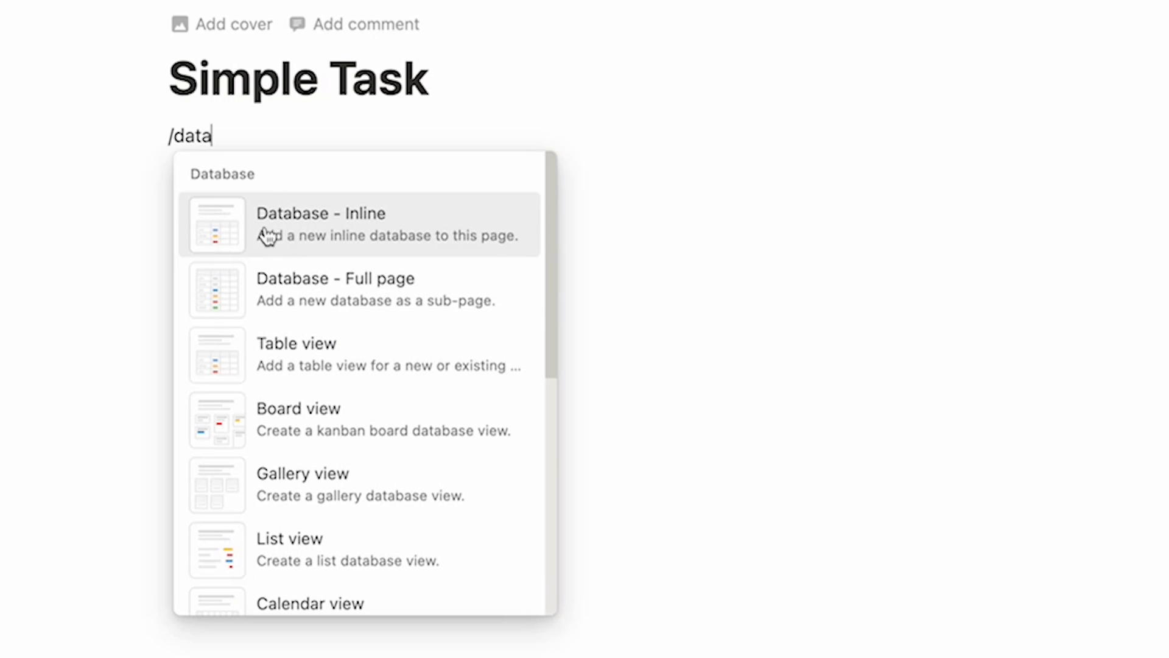
Step: Insert a table view backed by a new database on the Simple Task page and title it "Task List"
left_click(366, 351)
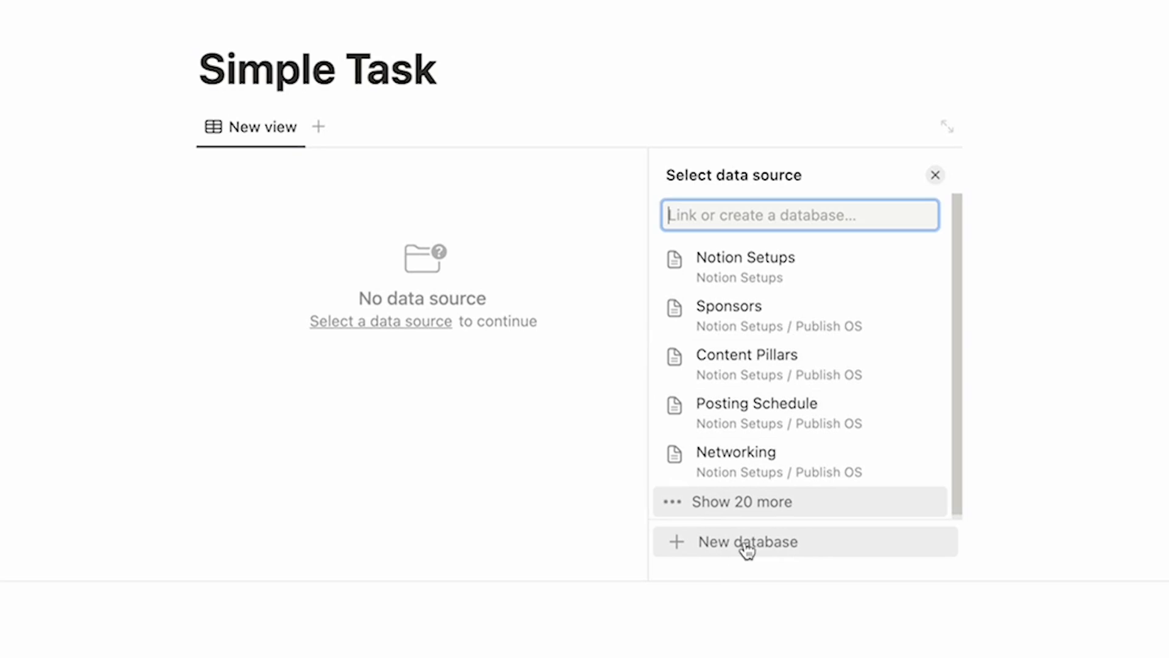
left_click(794, 551)
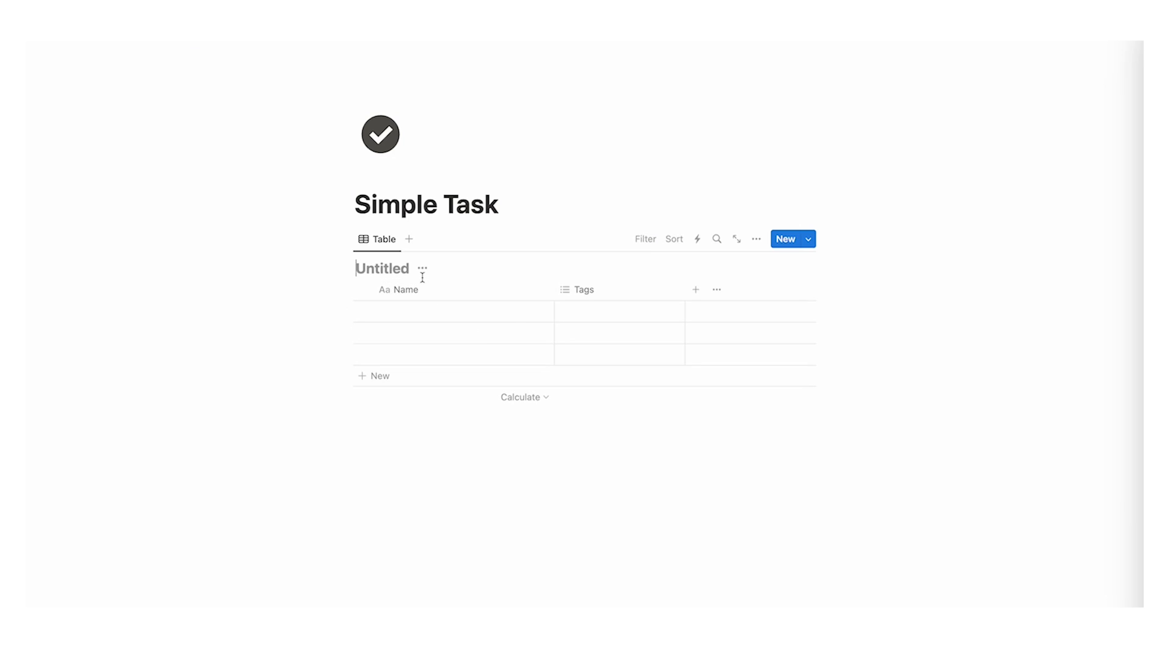
type("T")
type("ask List")
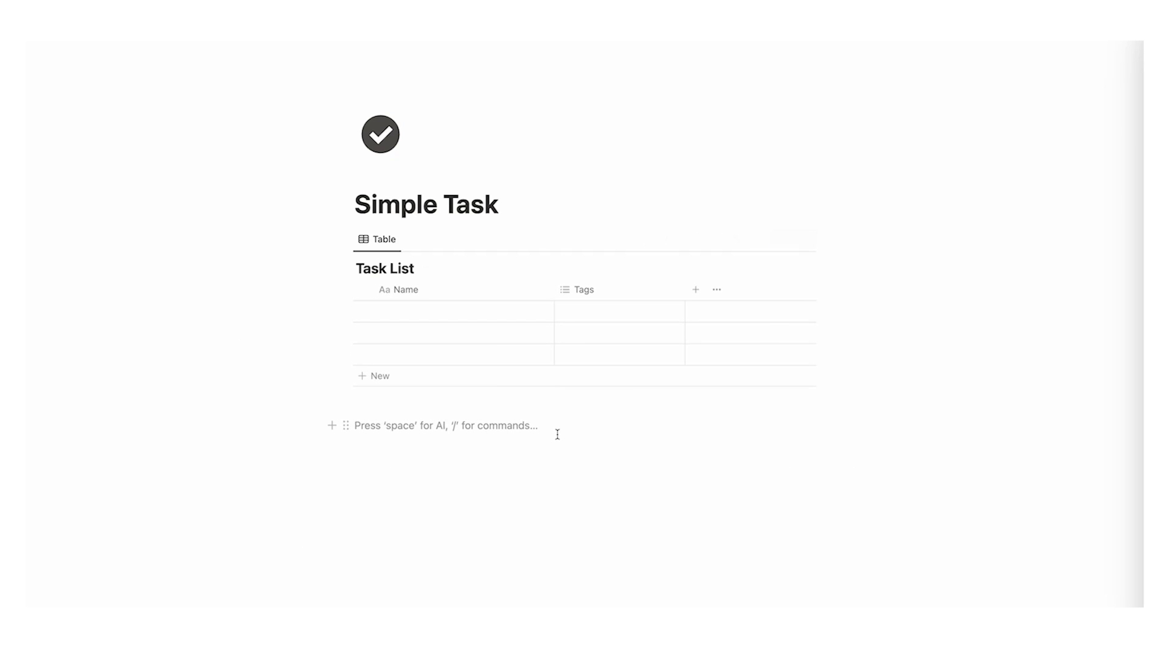
Step: Add a linked view of the Task List database below the table and set its layout to Calendar
type("/ca")
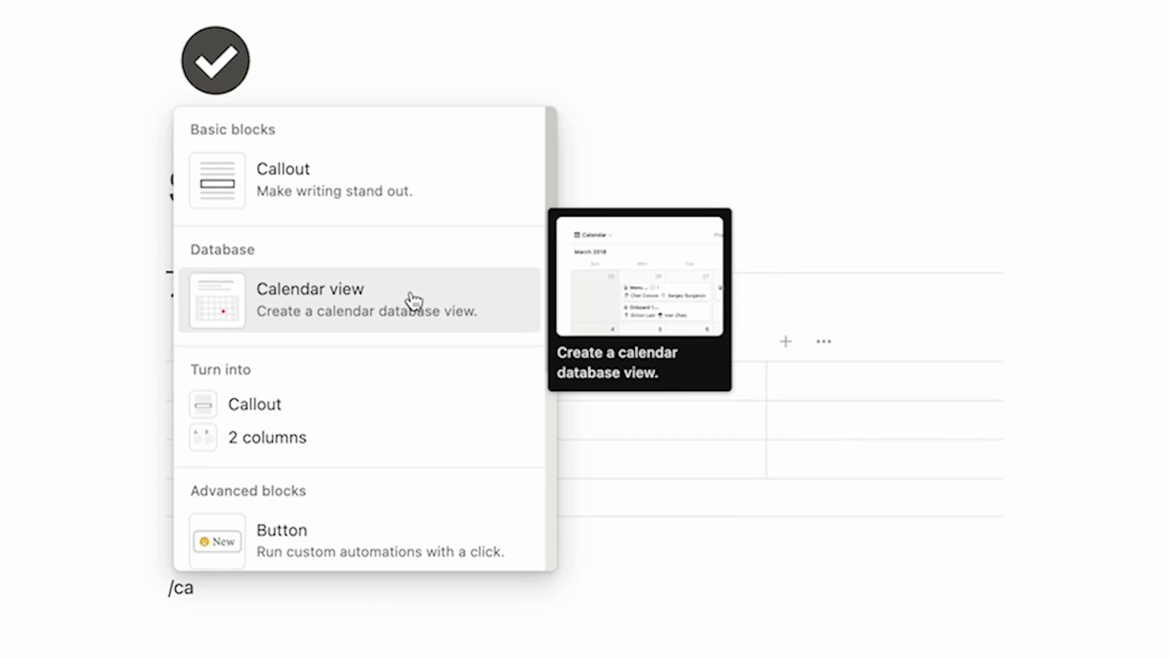
left_click(416, 300)
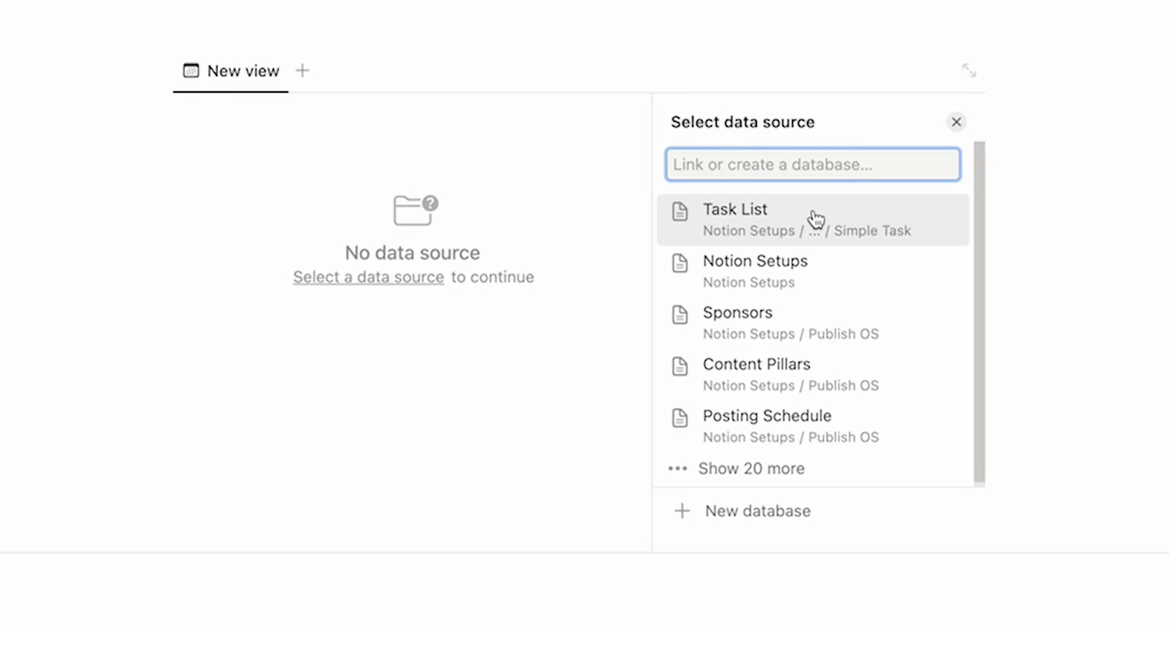
left_click(816, 218)
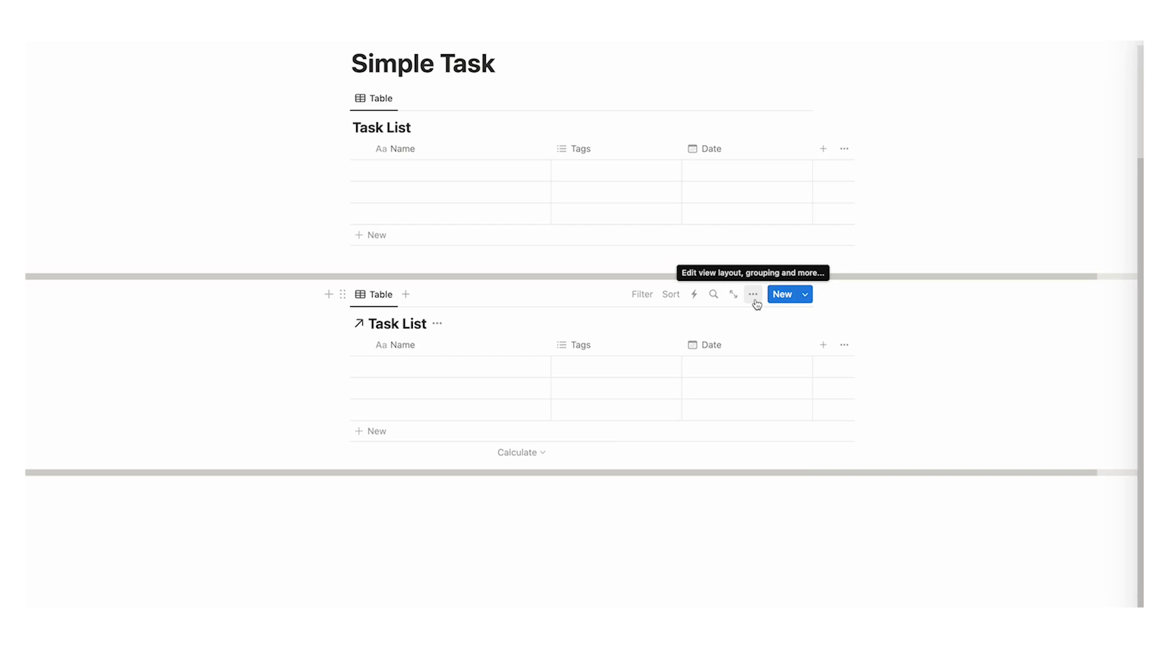
left_click(754, 295)
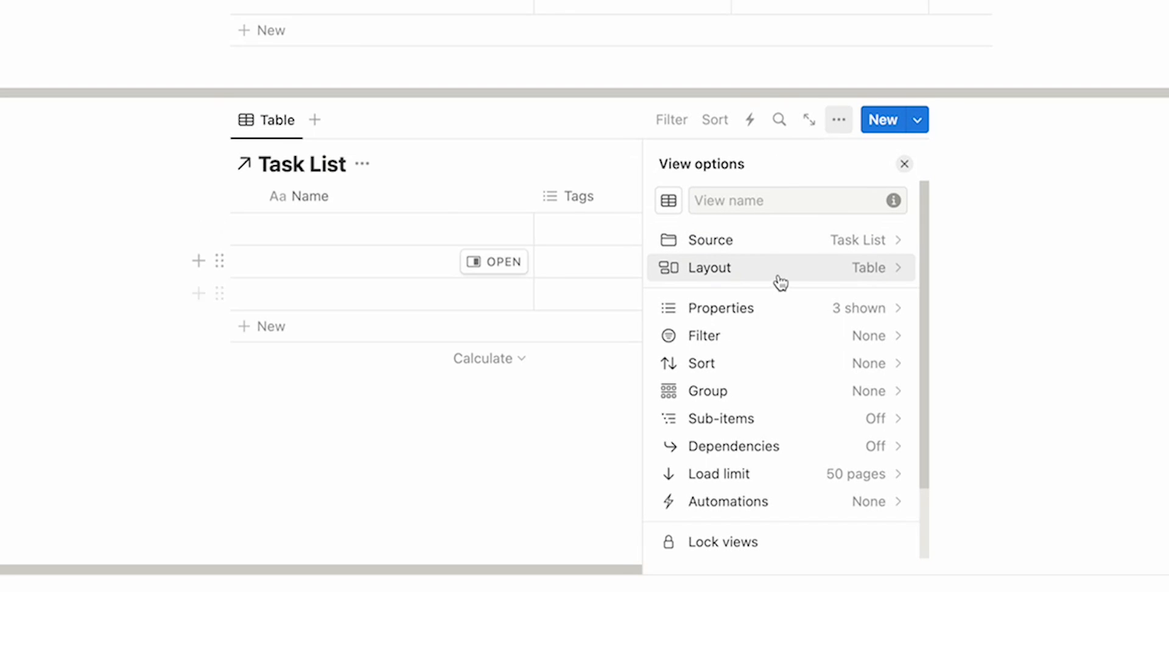
left_click(790, 279)
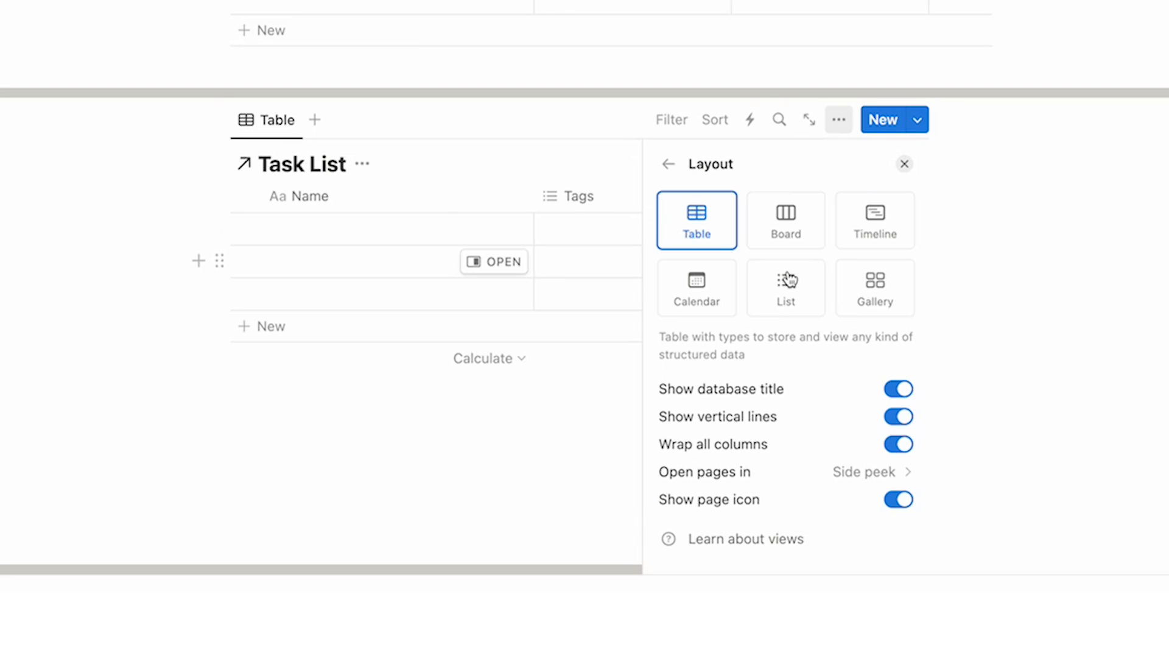
left_click(726, 283)
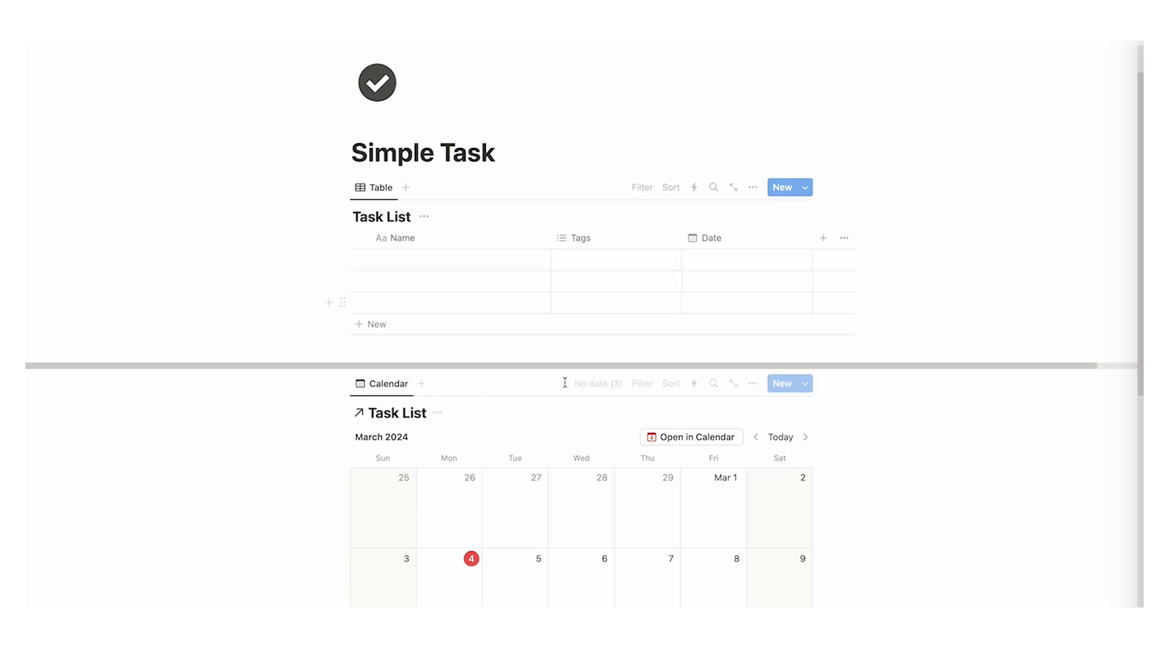
Step: Create a task named "blah blah" on March 4 in the calendar and check its entry in the Task List table
scroll(527, 329, "down", 1)
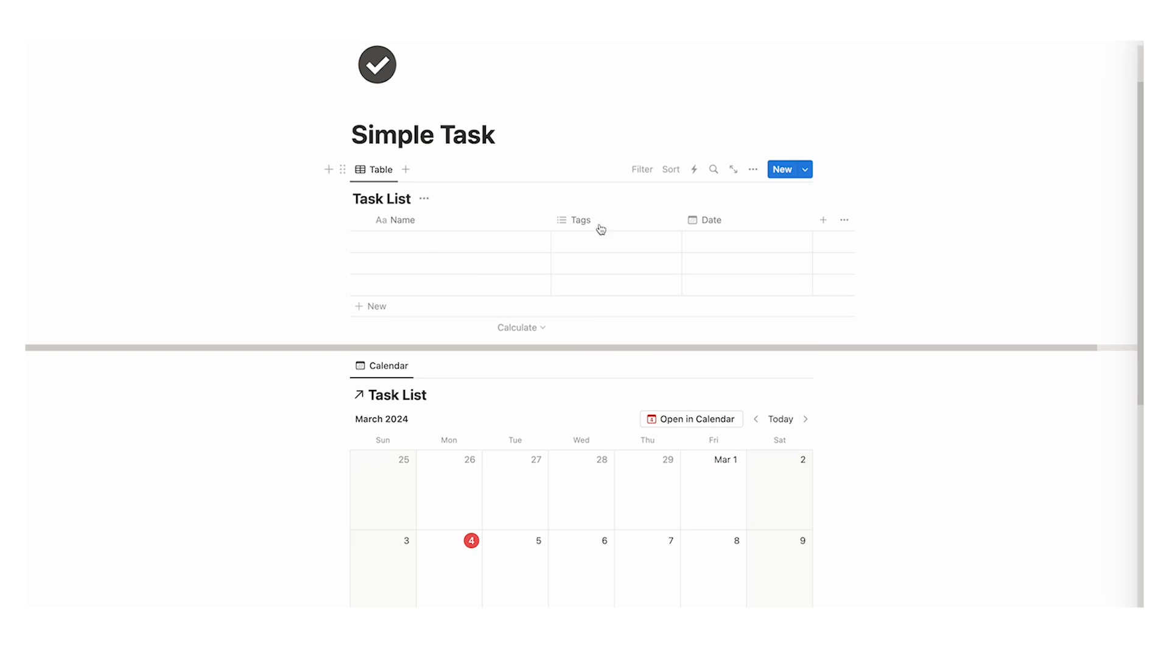
scroll(687, 261, "down", 5)
scroll(513, 402, "up", 3)
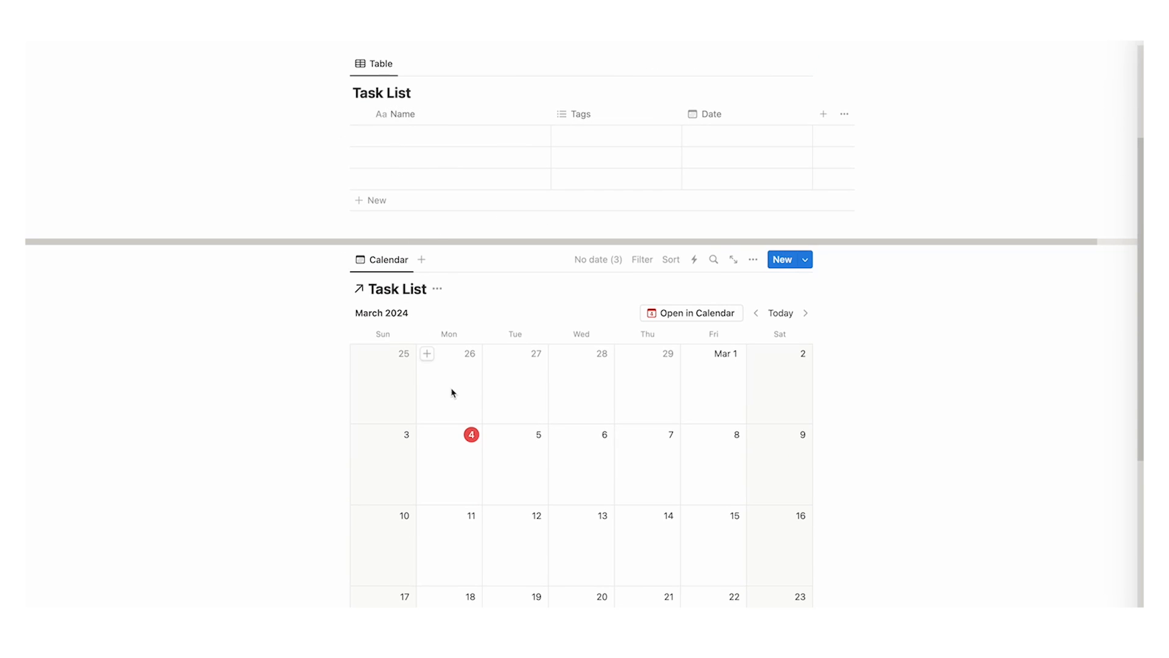
left_click(428, 435)
type("blah blah")
key("Escape")
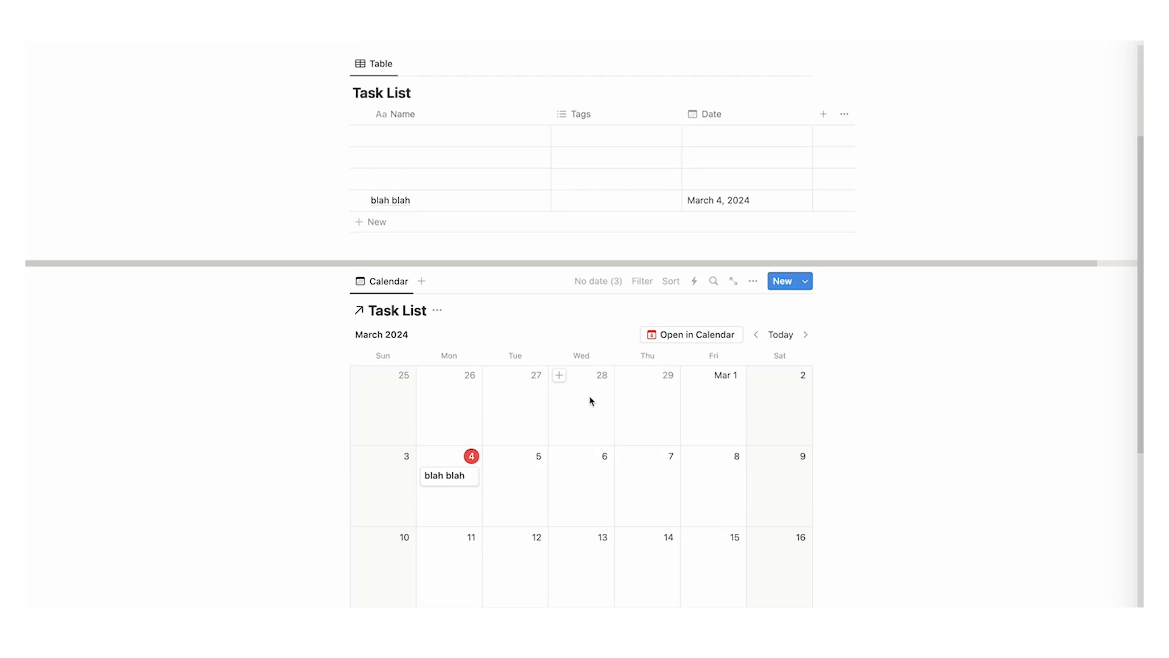
scroll(445, 257, "up", 2)
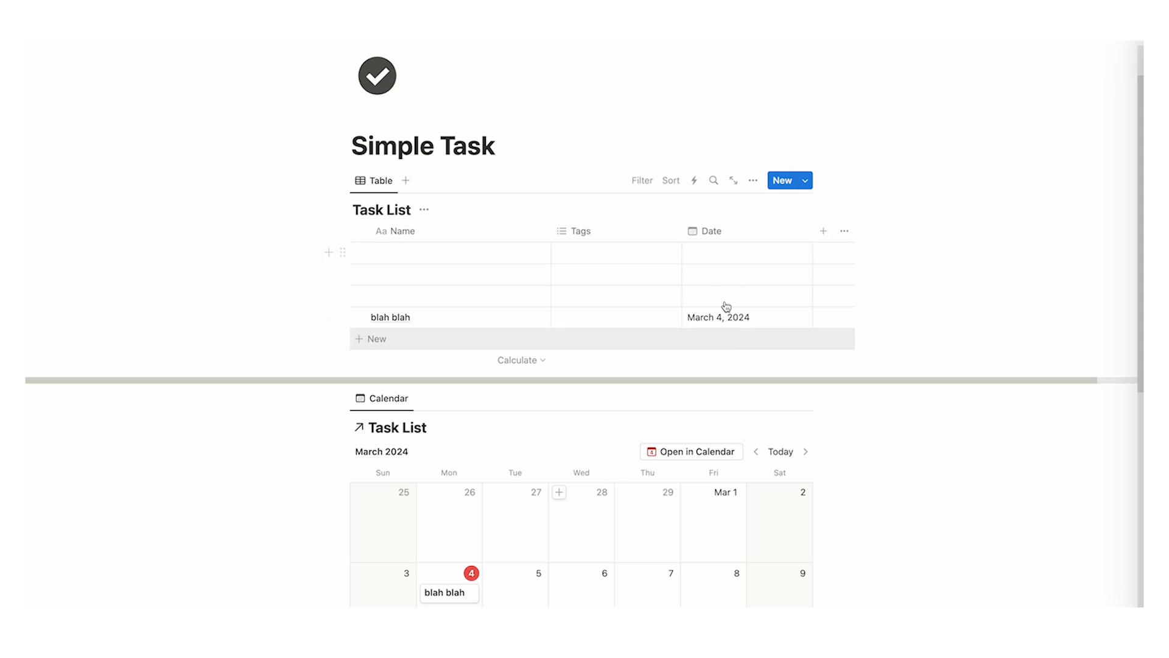
scroll(602, 251, "down", 3)
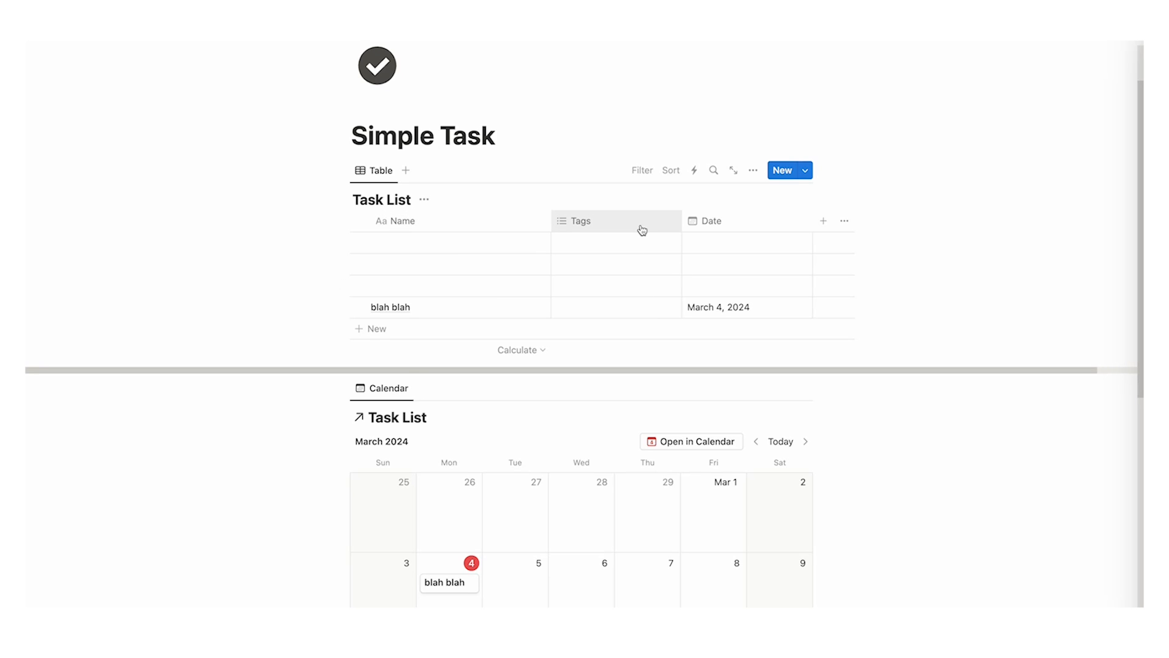
Step: Insert a table view with a new database below the calendar and title it "Projects"
scroll(630, 437, "down", 6)
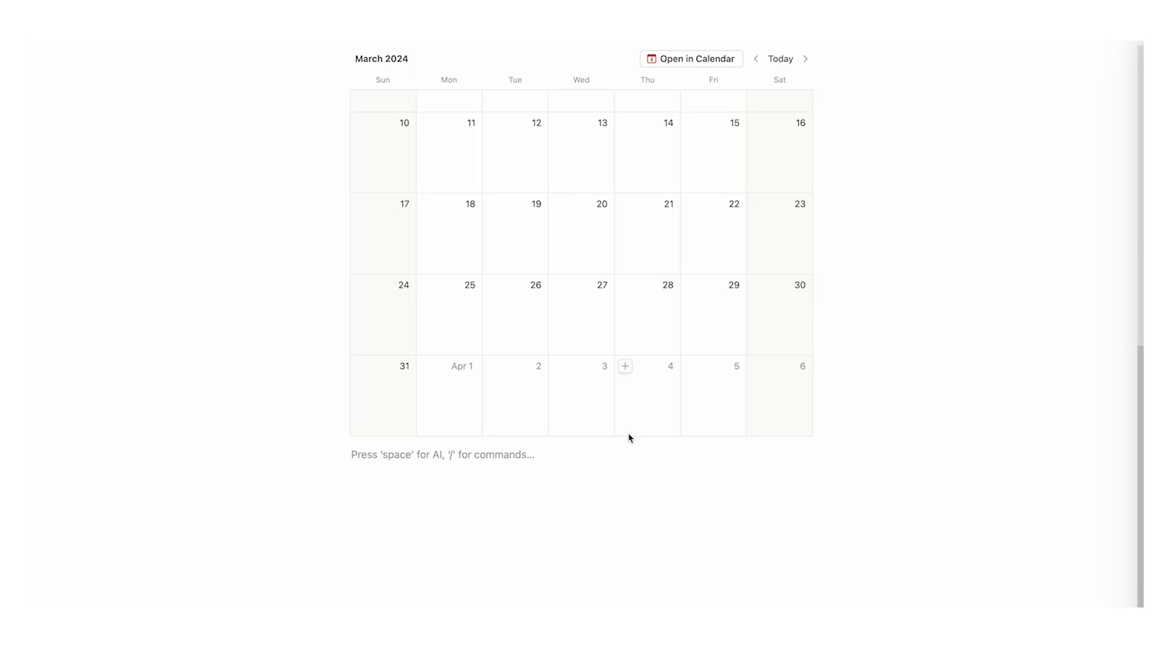
type("/da")
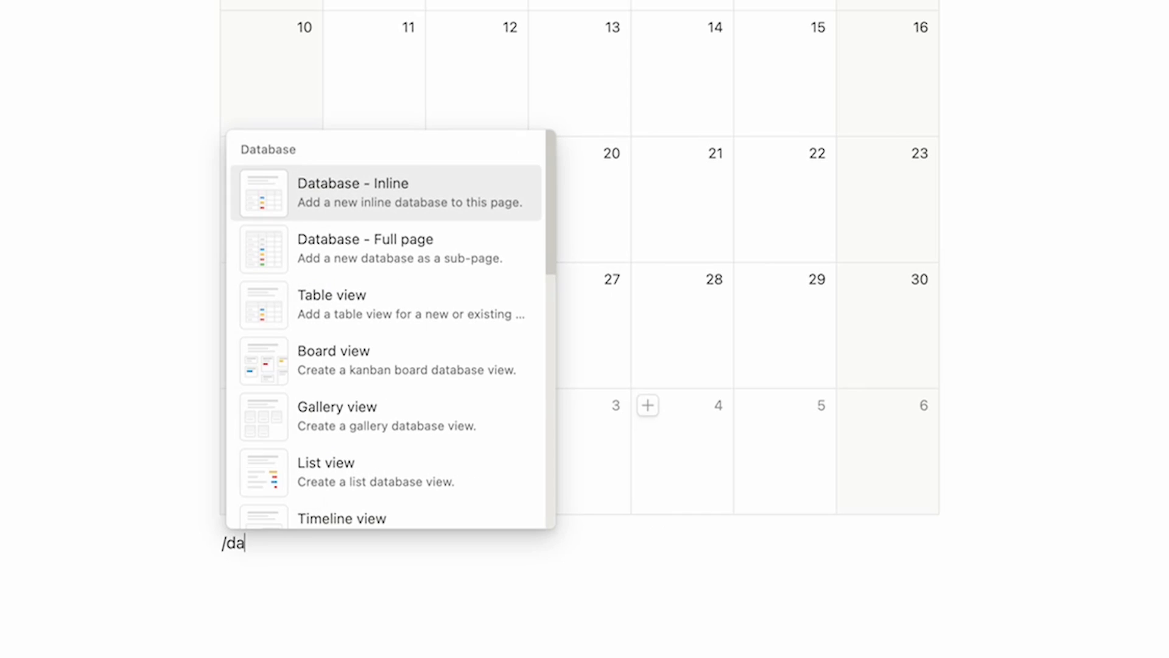
left_click(404, 306)
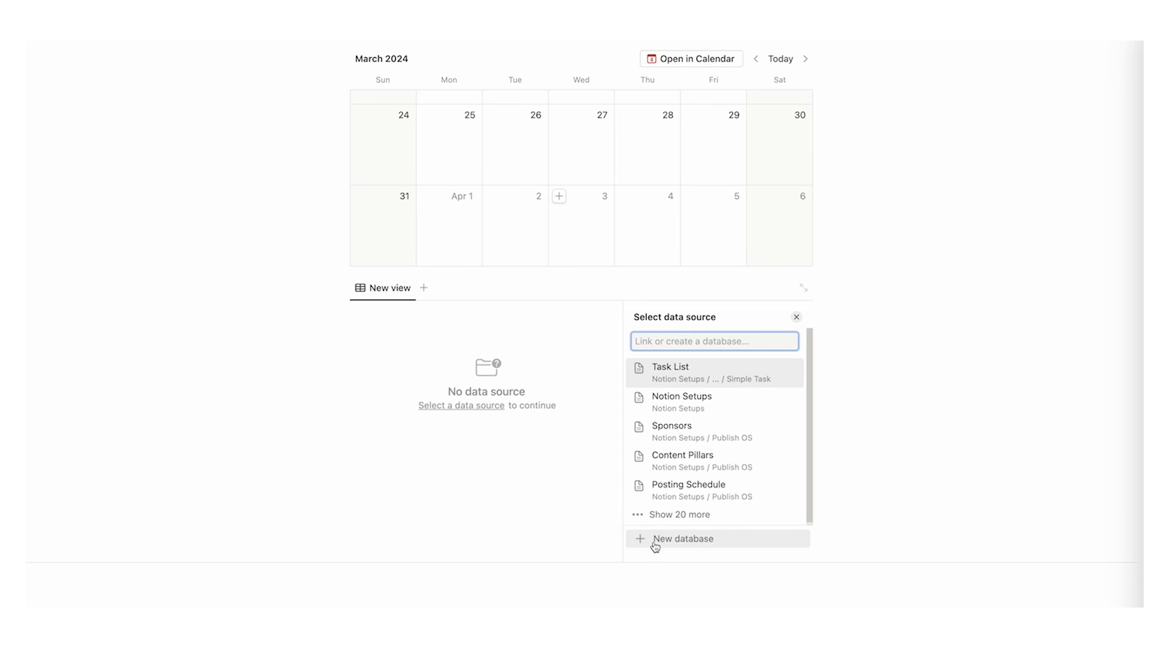
left_click(655, 547)
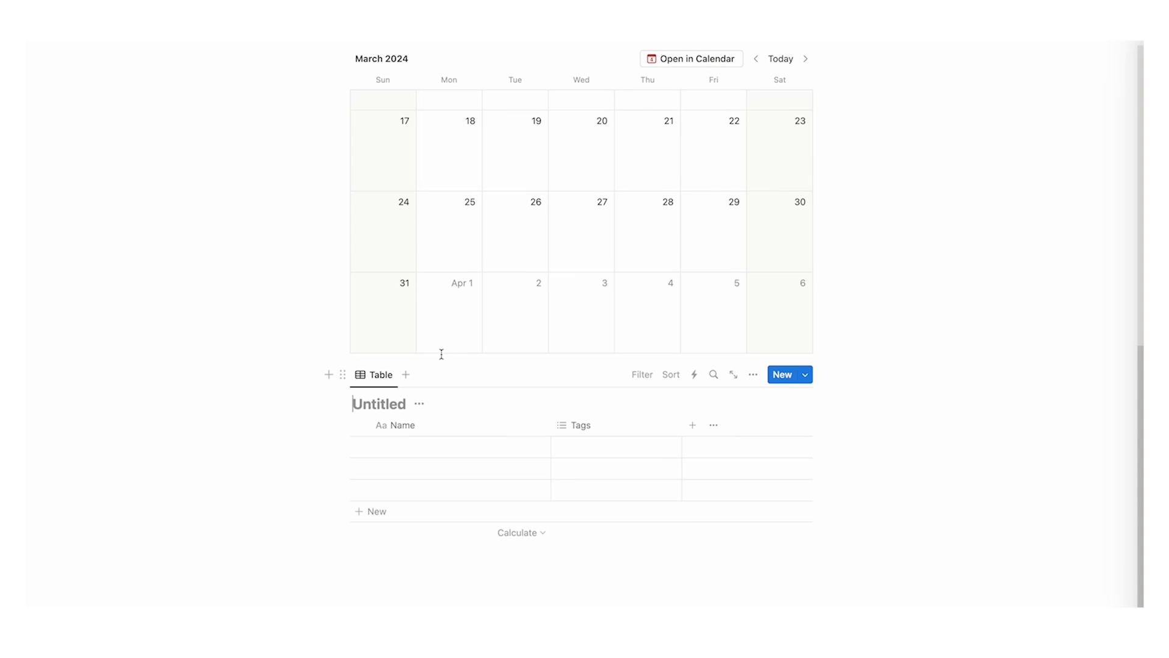
type("Projects")
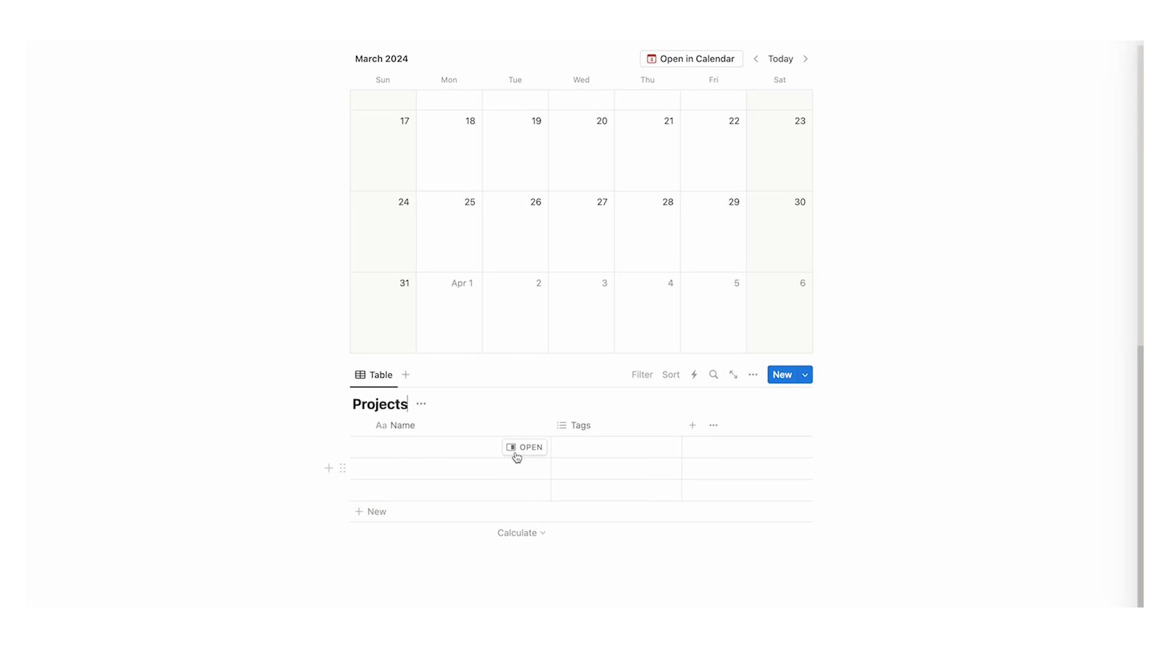
Step: Change the Projects database to a Gallery layout with small cards and no card preview
scroll(517, 457, "down", 1)
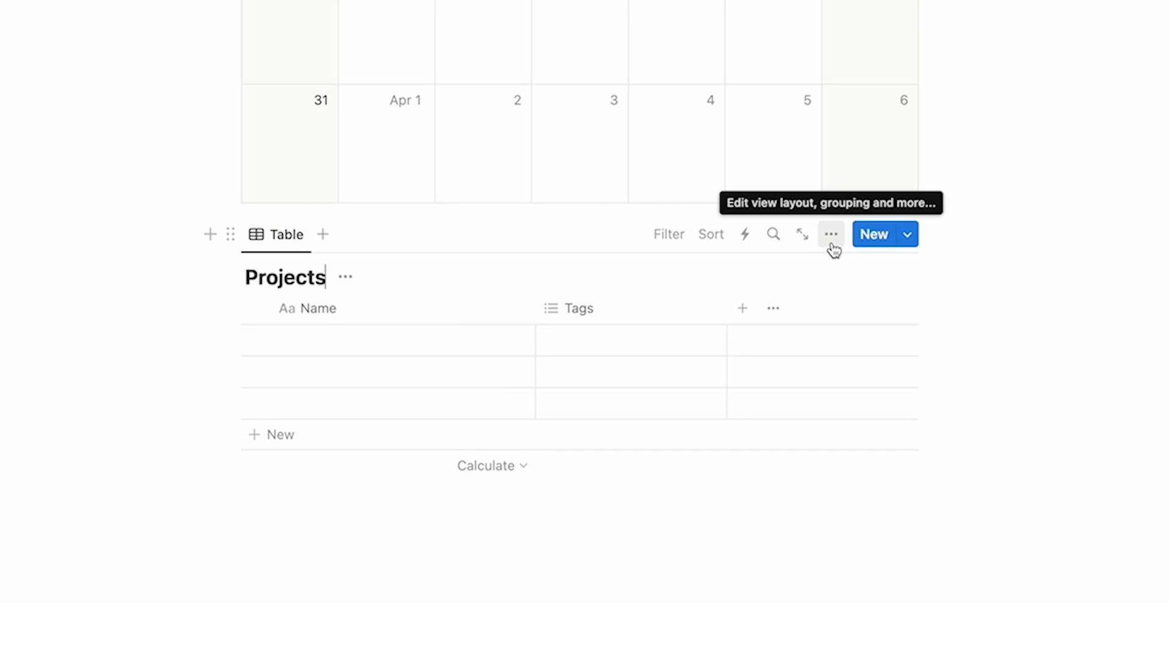
left_click(832, 245)
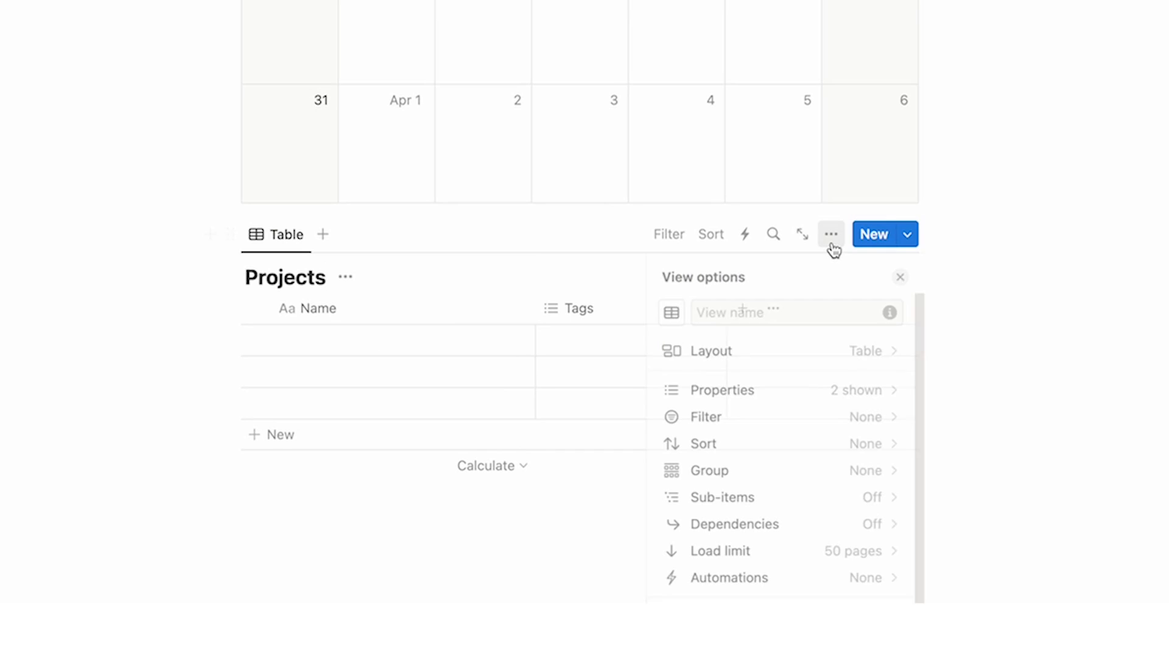
left_click(701, 377)
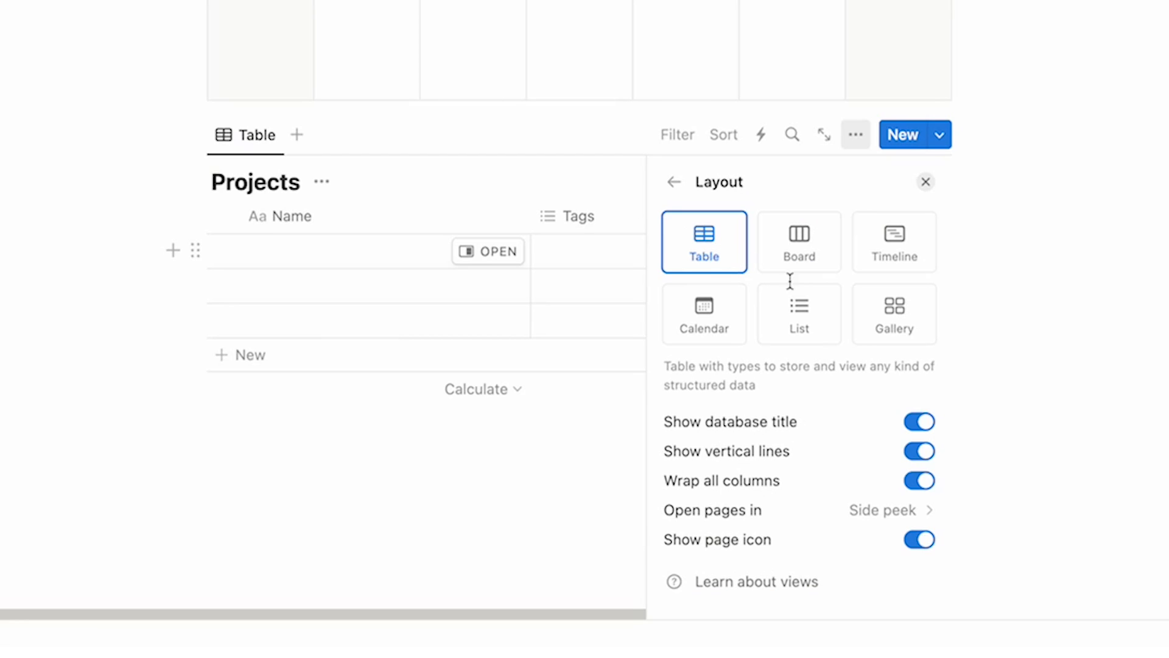
left_click(900, 329)
left_click(795, 481)
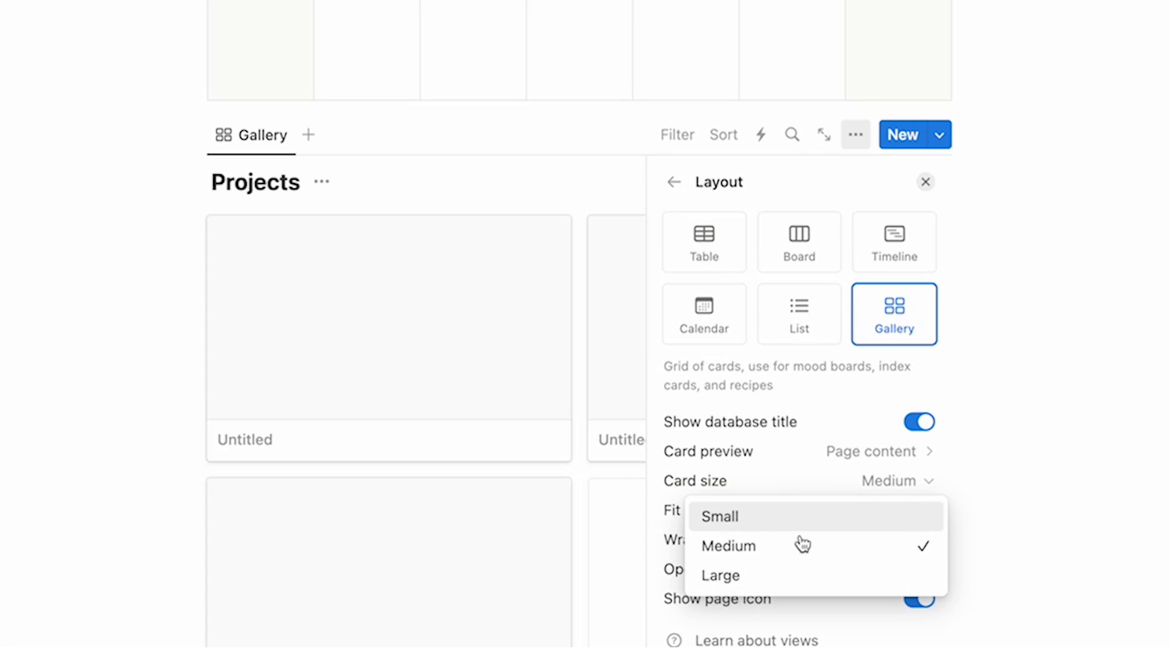
left_click(785, 518)
scroll(768, 426, "down", 2)
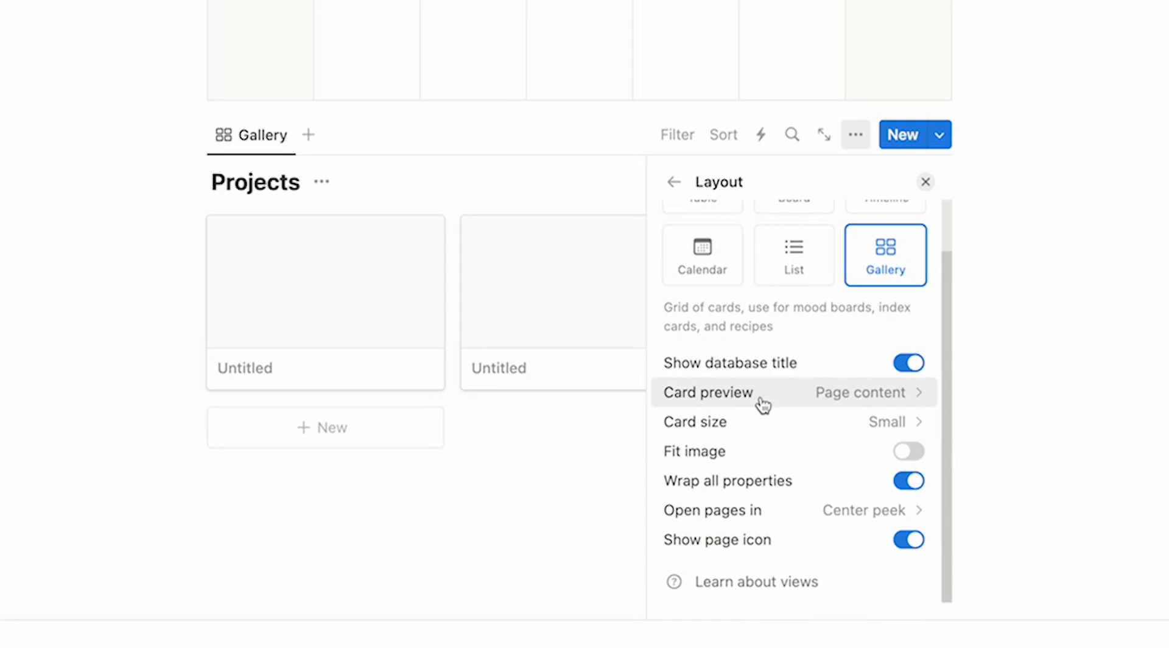
left_click(771, 402)
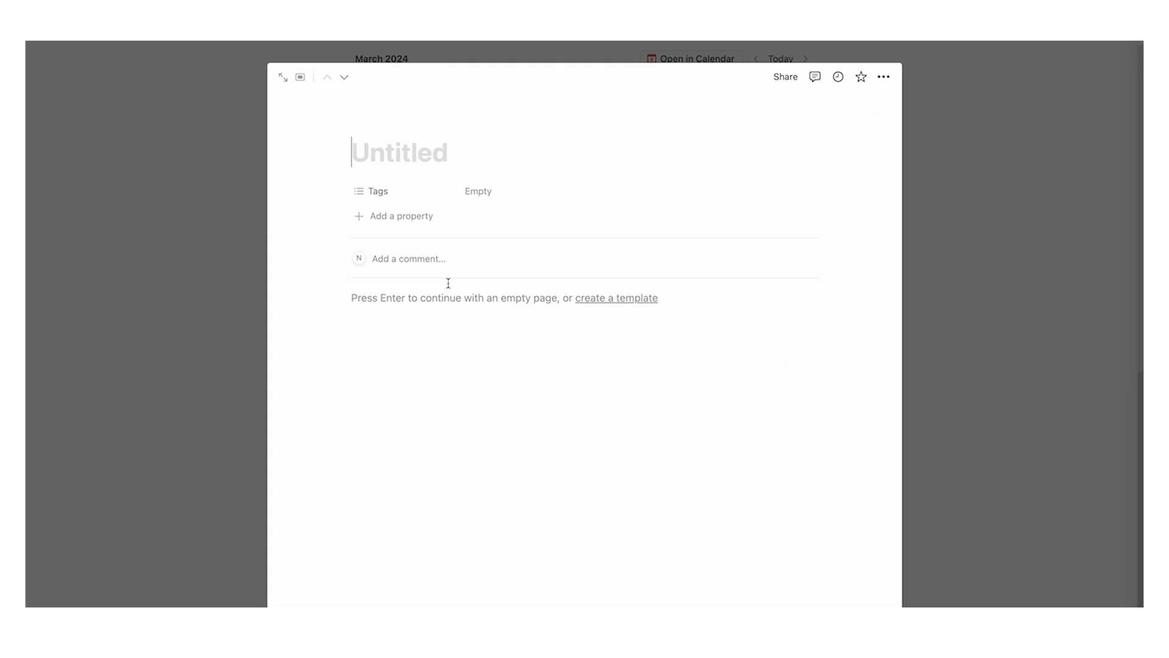
Step: Name the first card in the Projects gallery "blah blah blah"
type("blah blah blah")
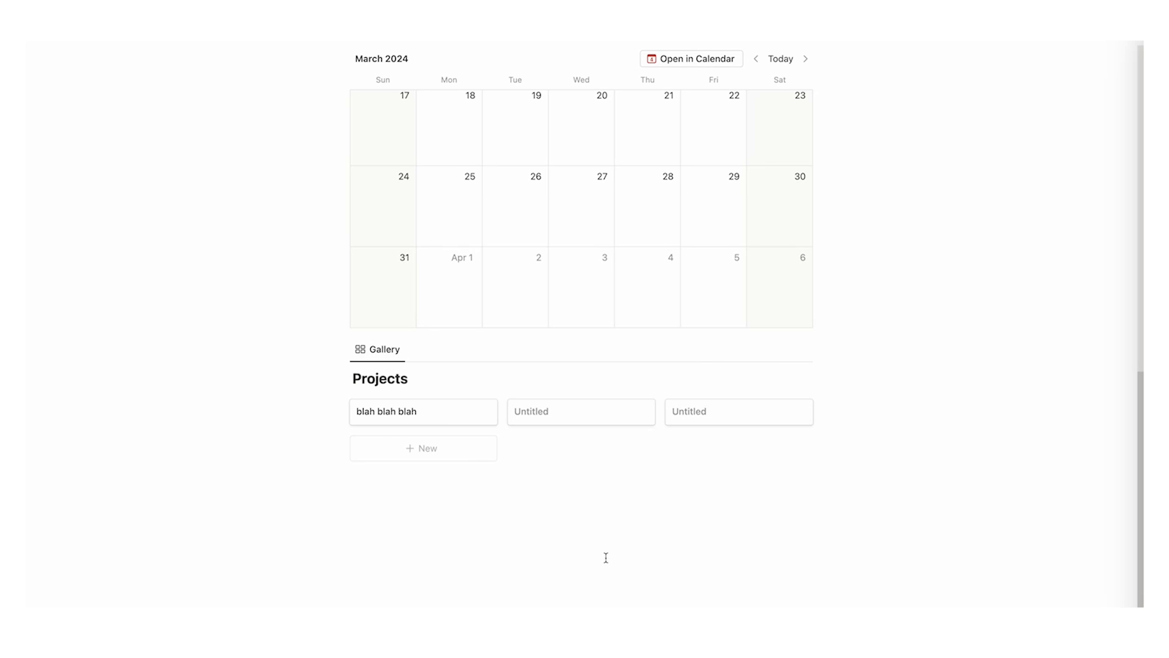
scroll(511, 393, "up", 1)
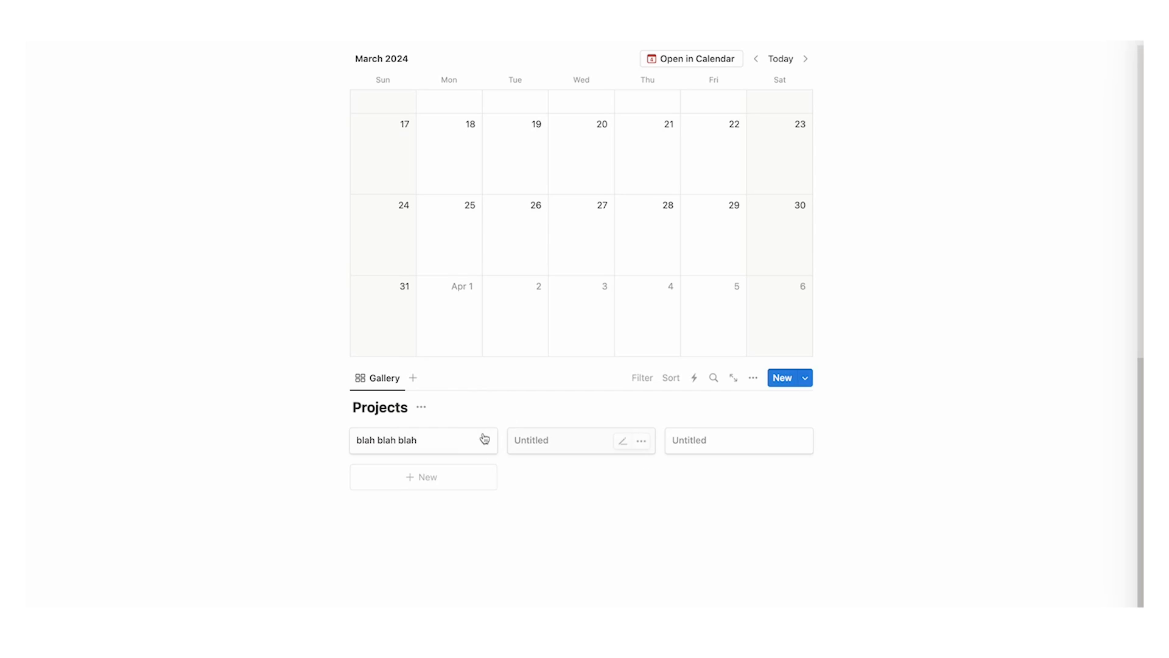
Step: Add a Relation property to the Task List table that links it to the Projects database
scroll(484, 439, "up", 10)
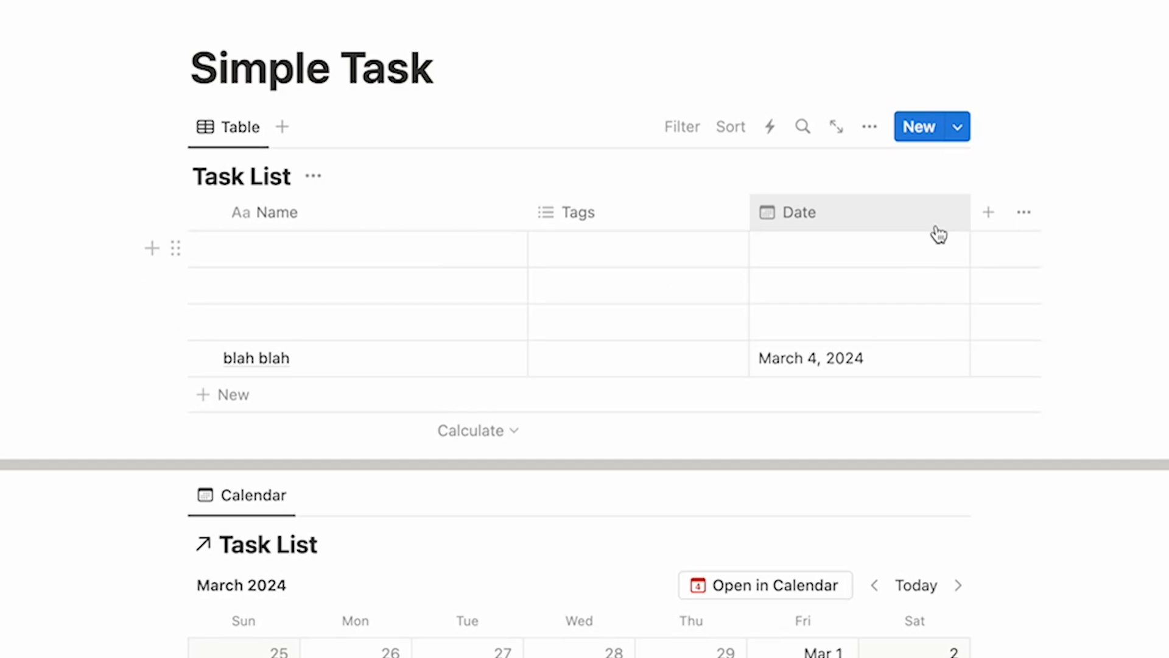
left_click(993, 231)
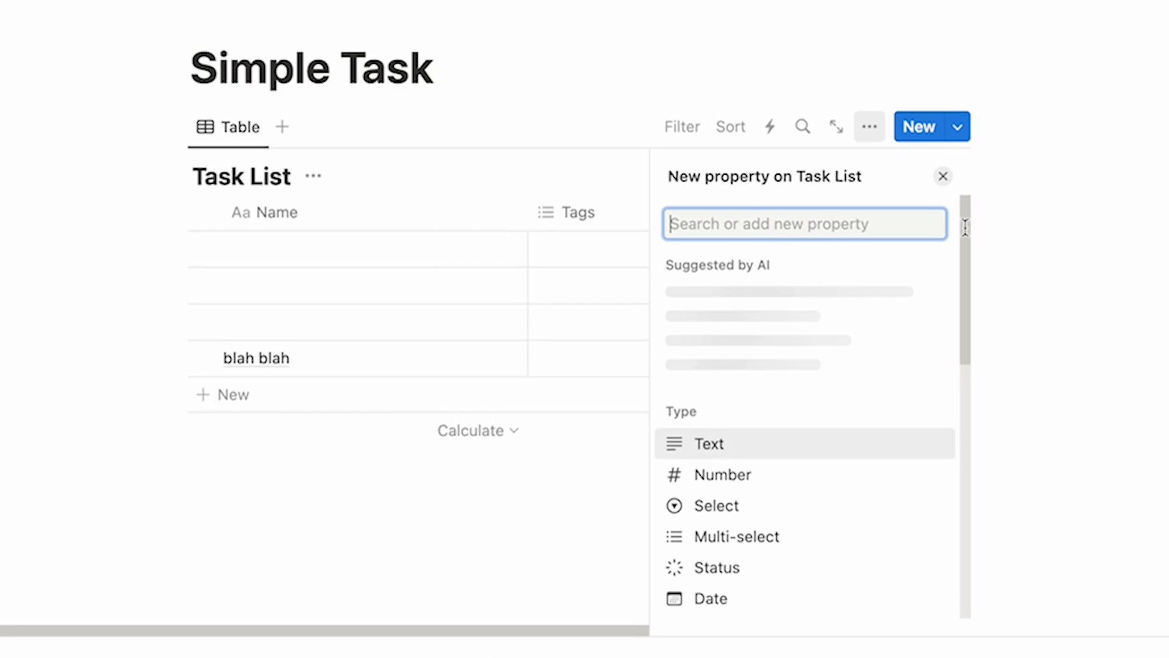
scroll(896, 306, "down", 7)
scroll(896, 307, "down", 3)
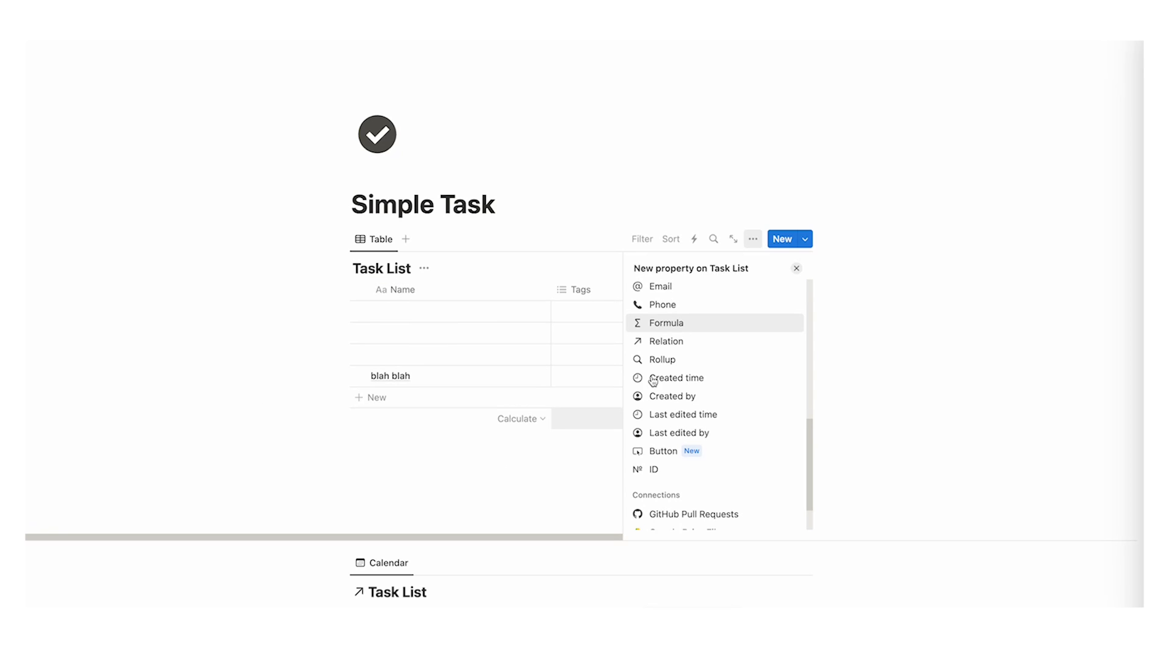
left_click(696, 343)
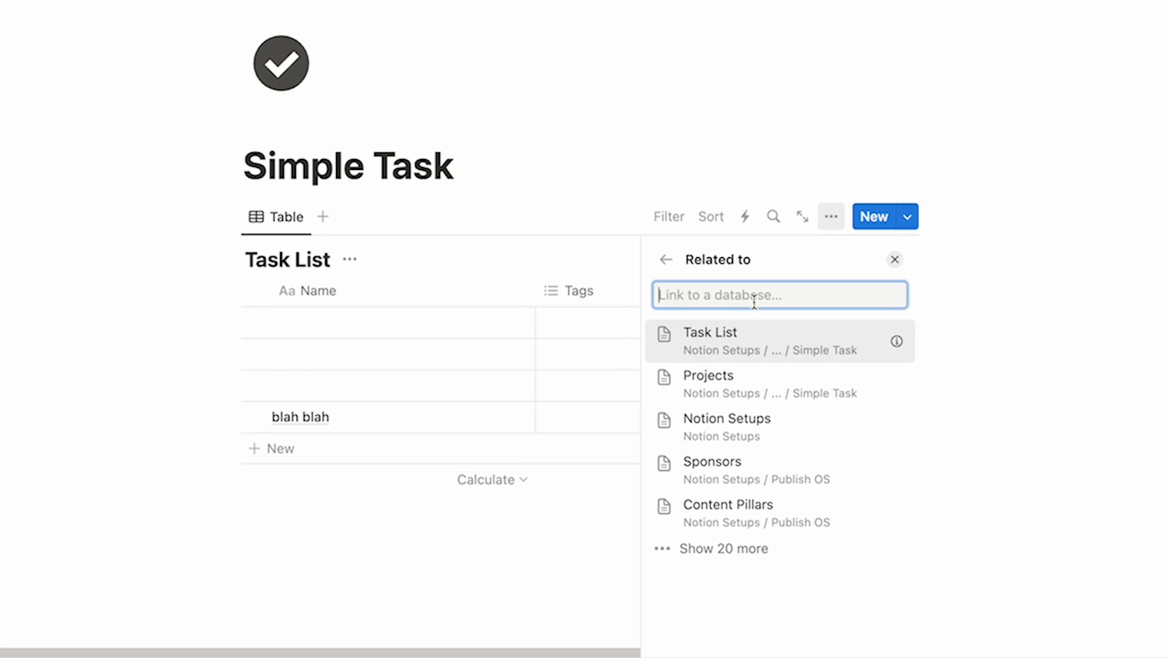
left_click(787, 388)
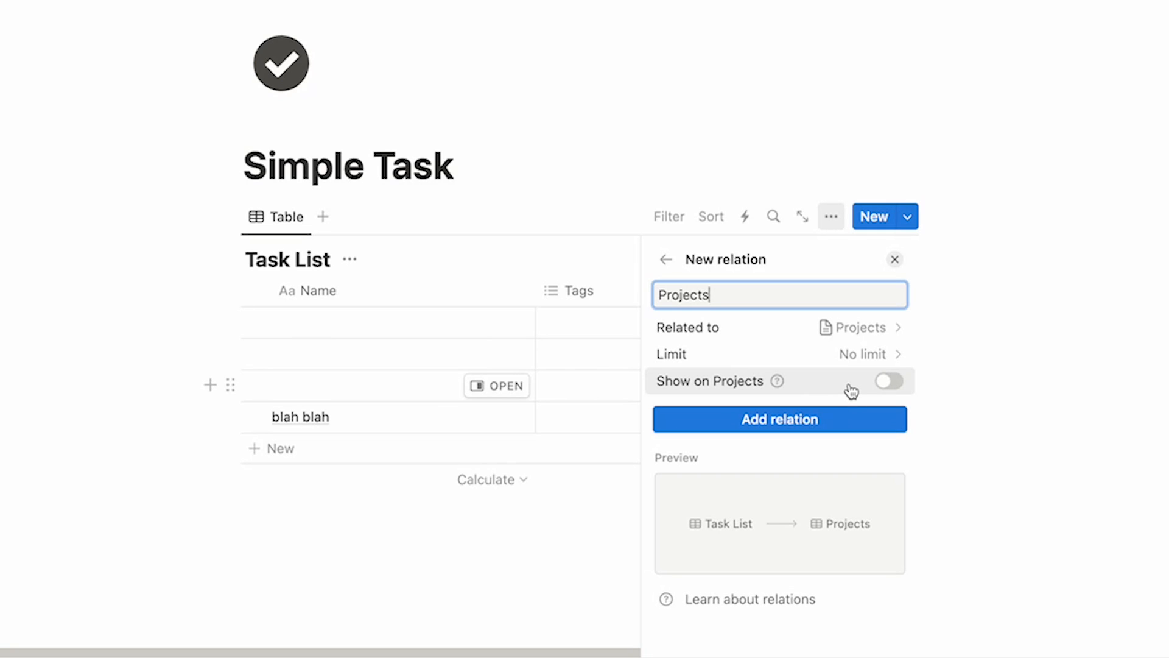
left_click(832, 430)
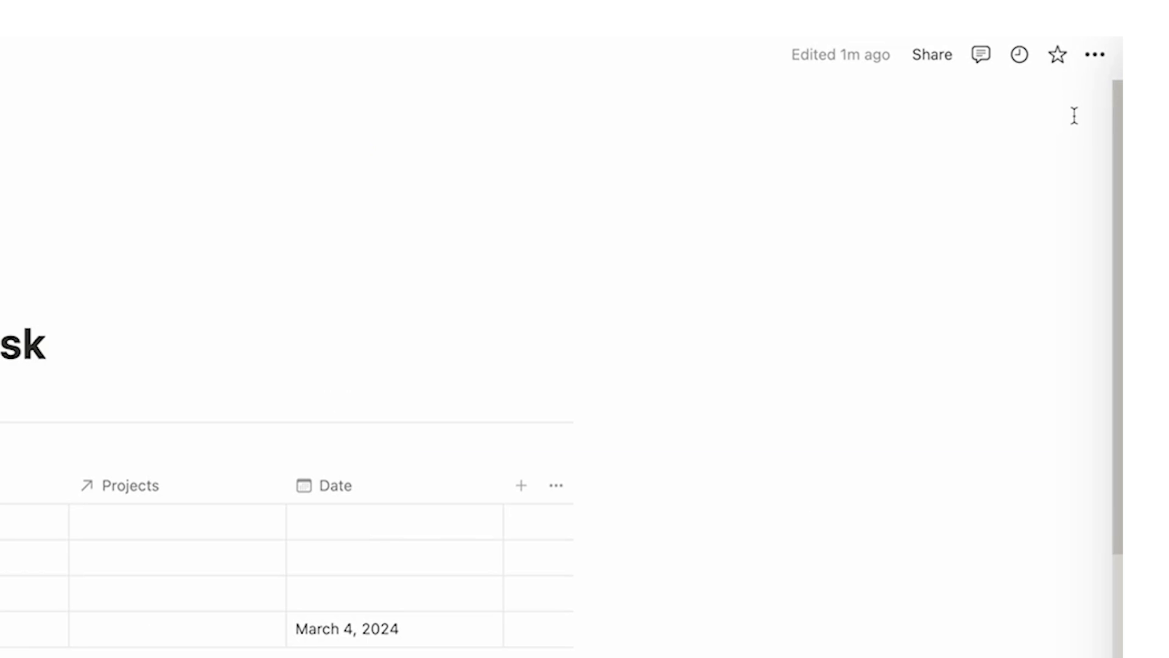
Step: Set the Simple Task page to full width
left_click(1093, 56)
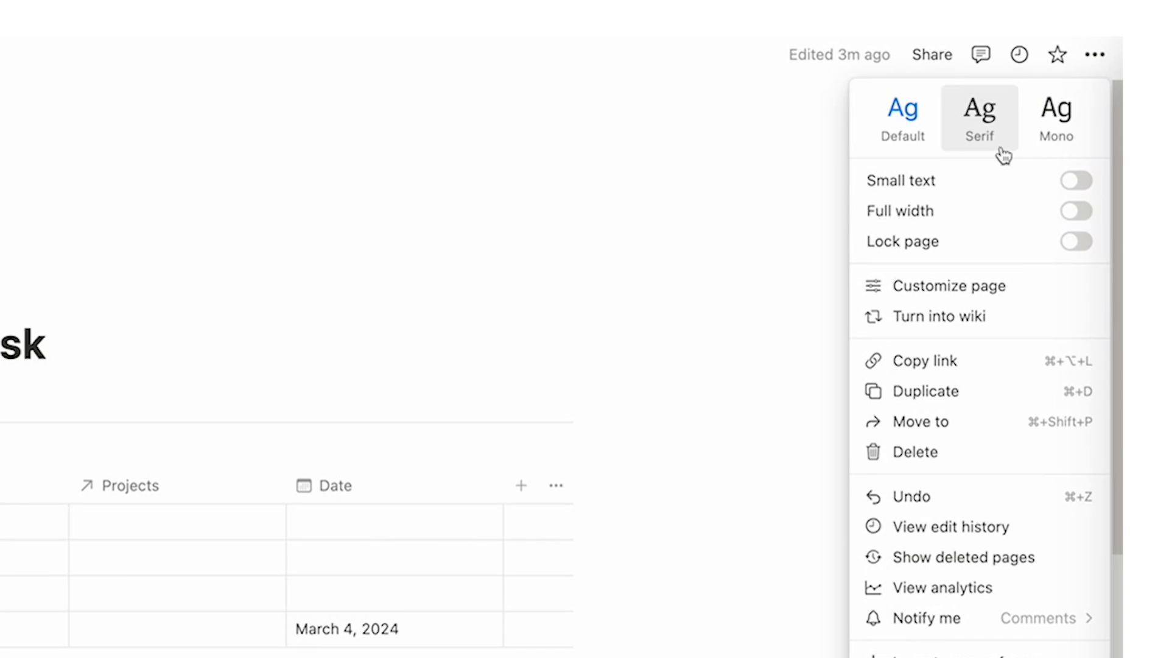
left_click(1067, 214)
scroll(213, 290, "up", 2)
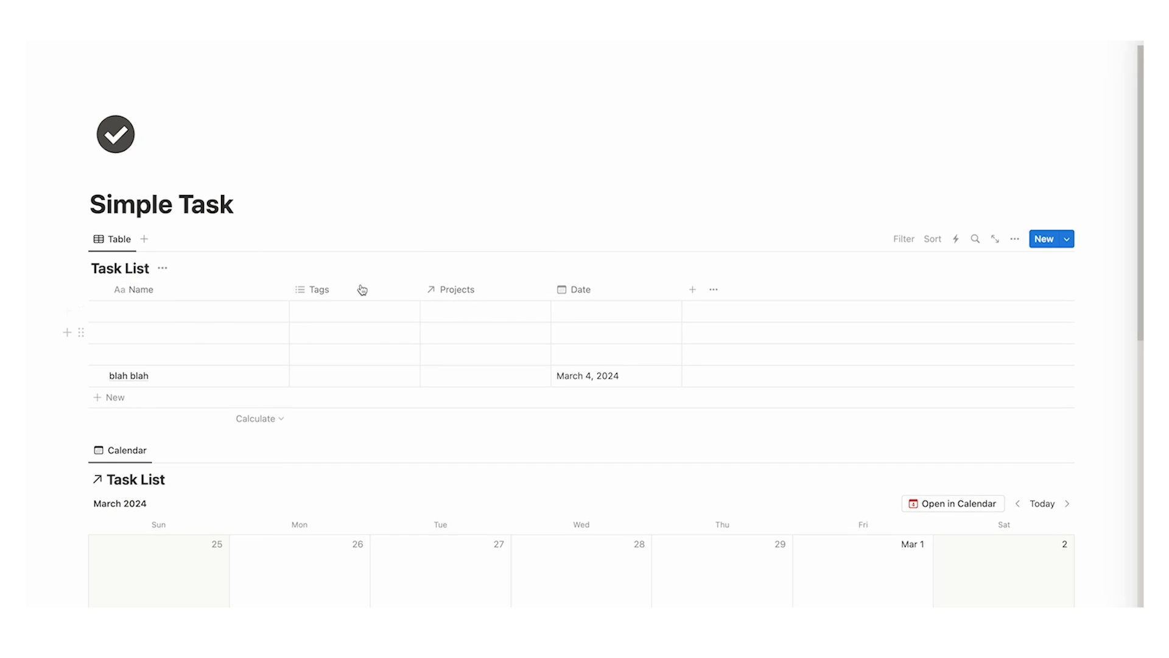
Step: Move the Task List table below the calendar, directly above the Projects gallery
scroll(367, 298, "down", 2)
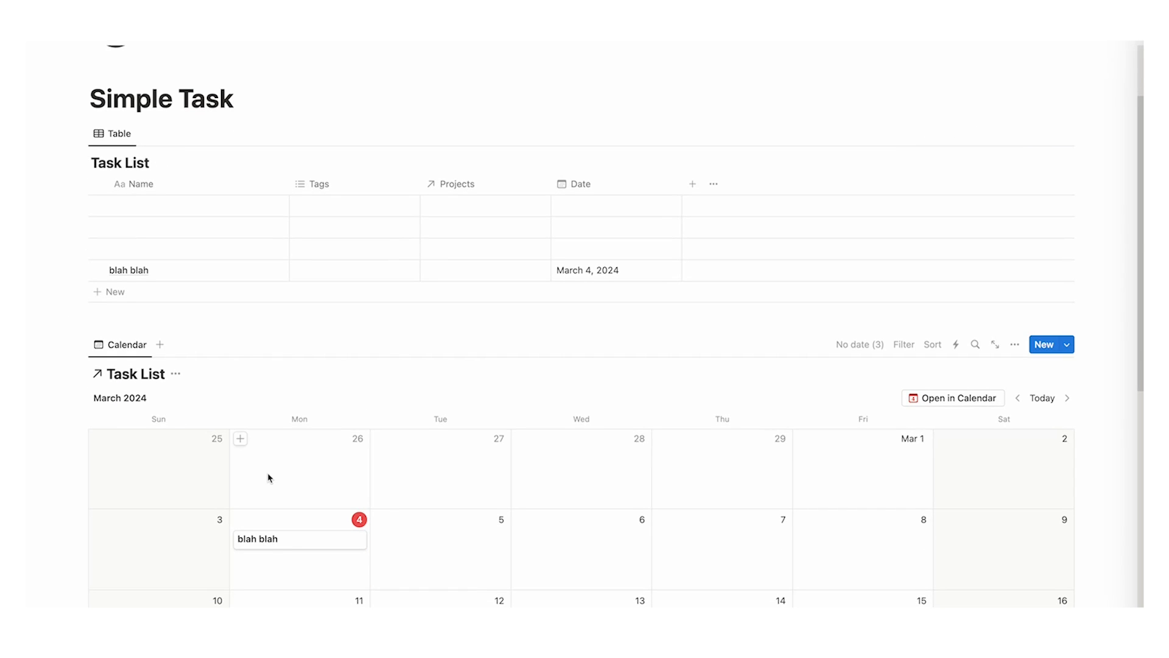
scroll(268, 478, "up", 2)
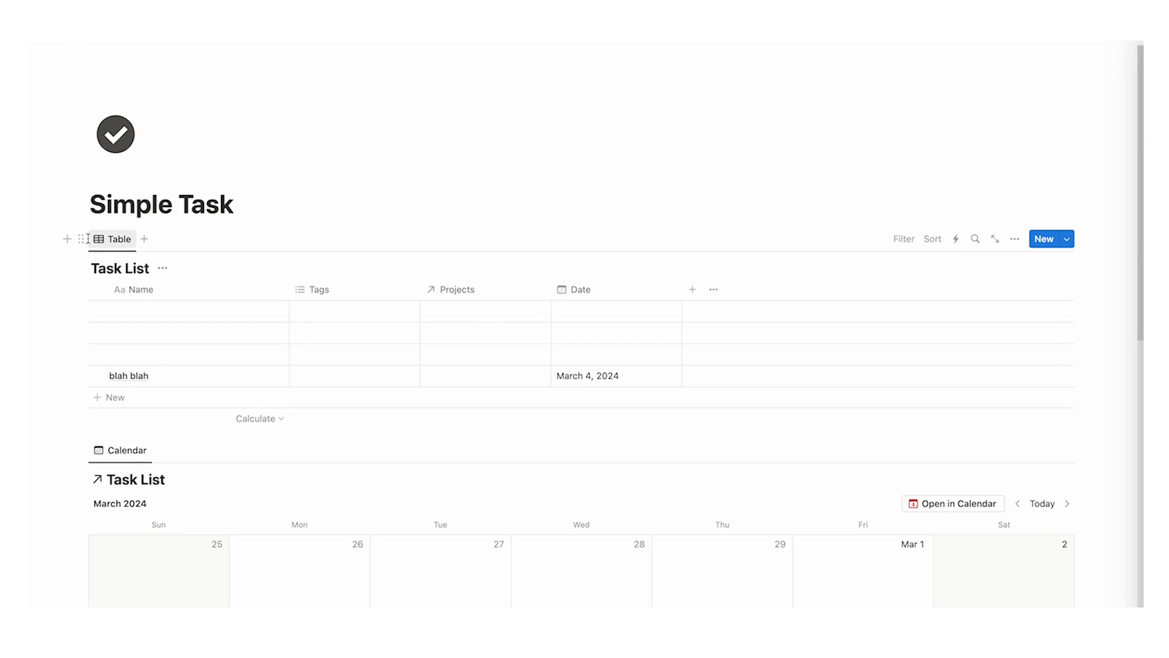
left_click_drag(86, 243, 113, 369)
scroll(89, 251, "down", 7)
scroll(97, 256, "down", 3)
left_click(114, 370)
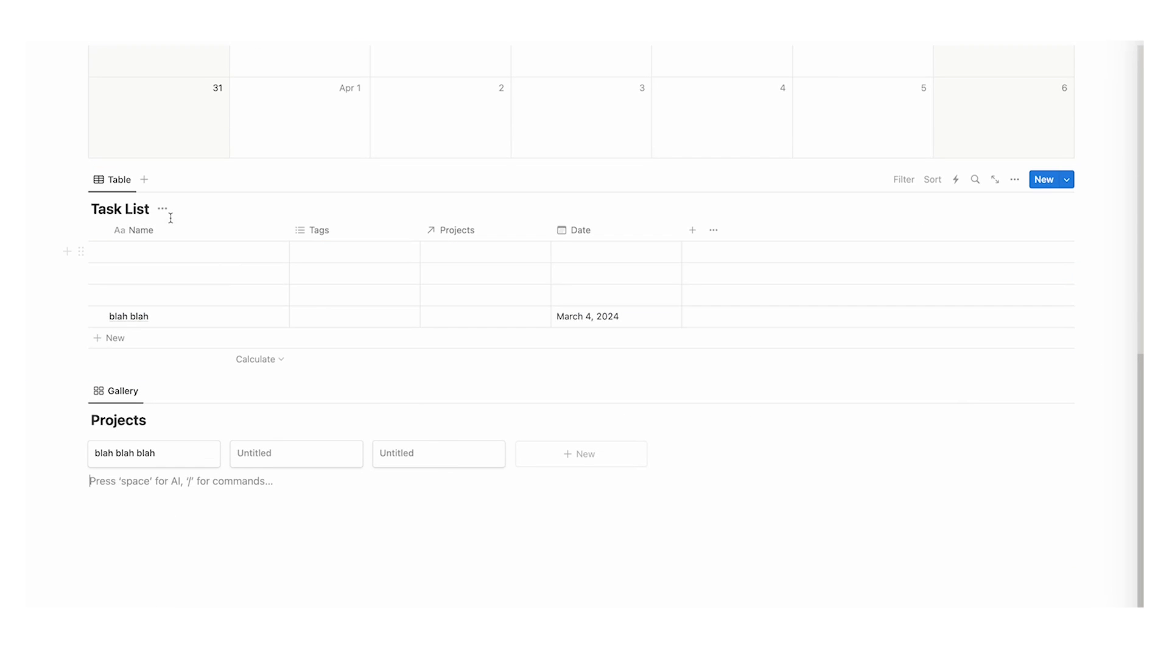
Step: Link the first Task List row to the "blah blah blah" project in its Projects property
left_click(468, 255)
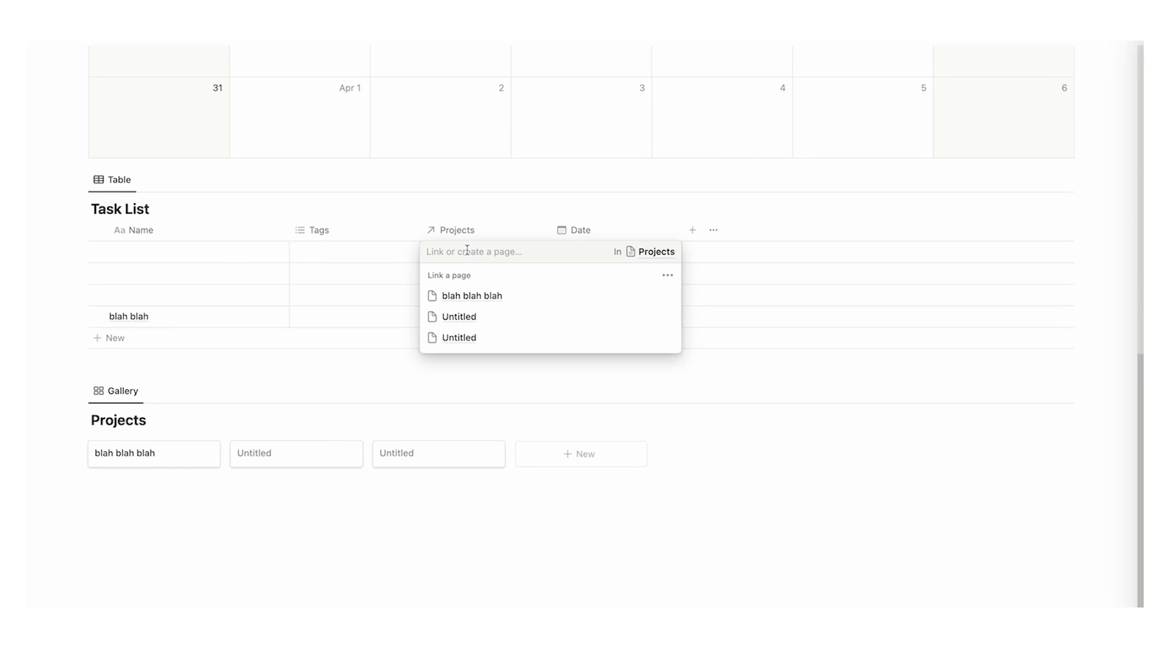
left_click(531, 299)
key("Escape")
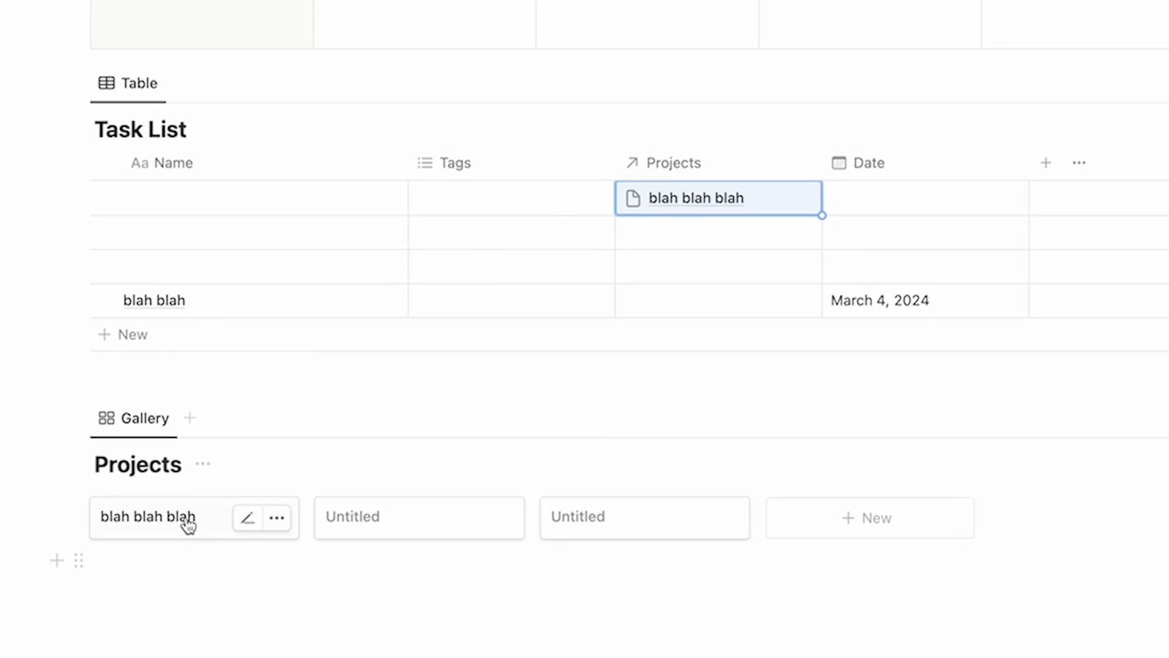
left_click(396, 551)
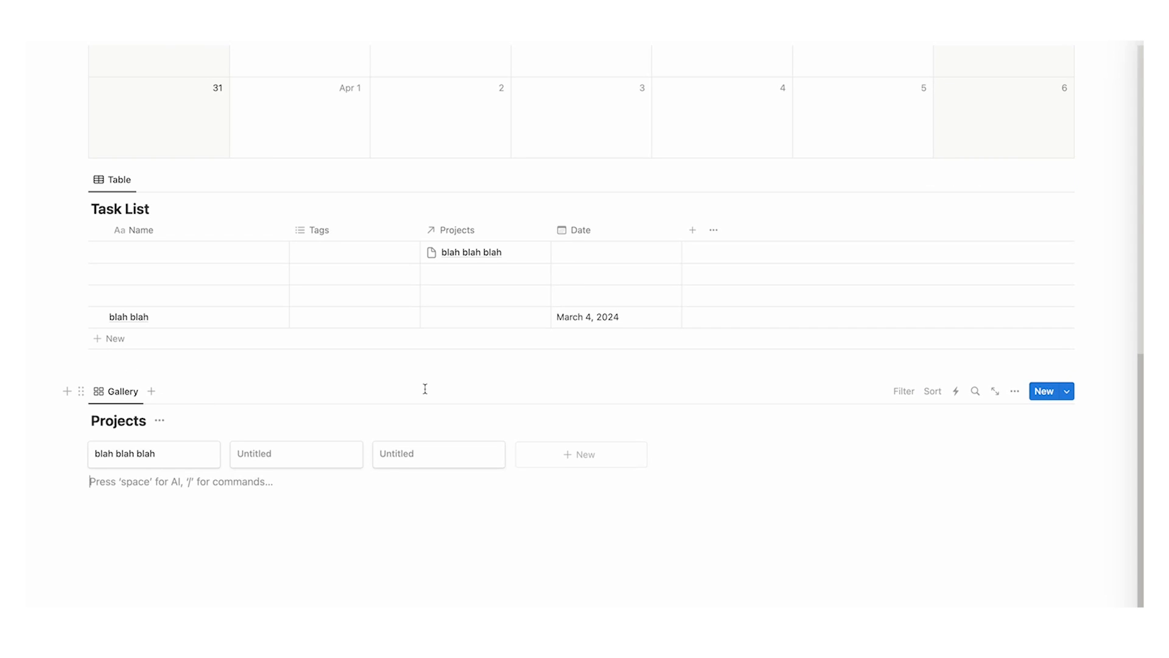
Step: Delete the Tags property from the Task List table
left_click(351, 233)
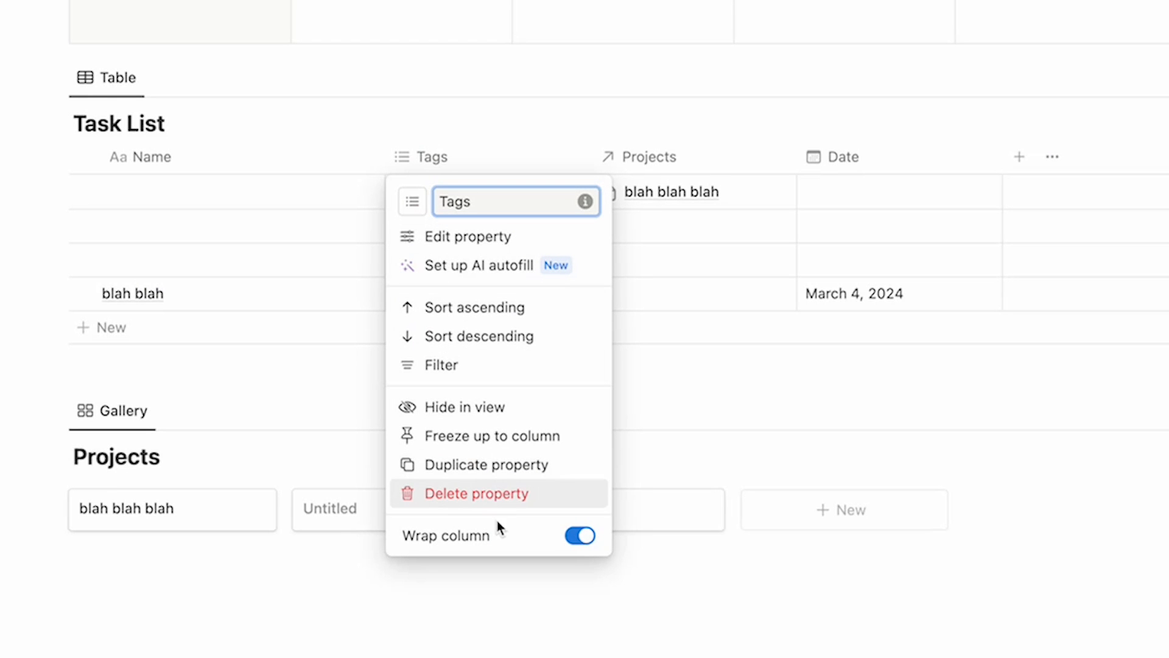
left_click(507, 496)
left_click(700, 332)
Step: Add a Checkbox property named "Done" to the Task List table
left_click(562, 230)
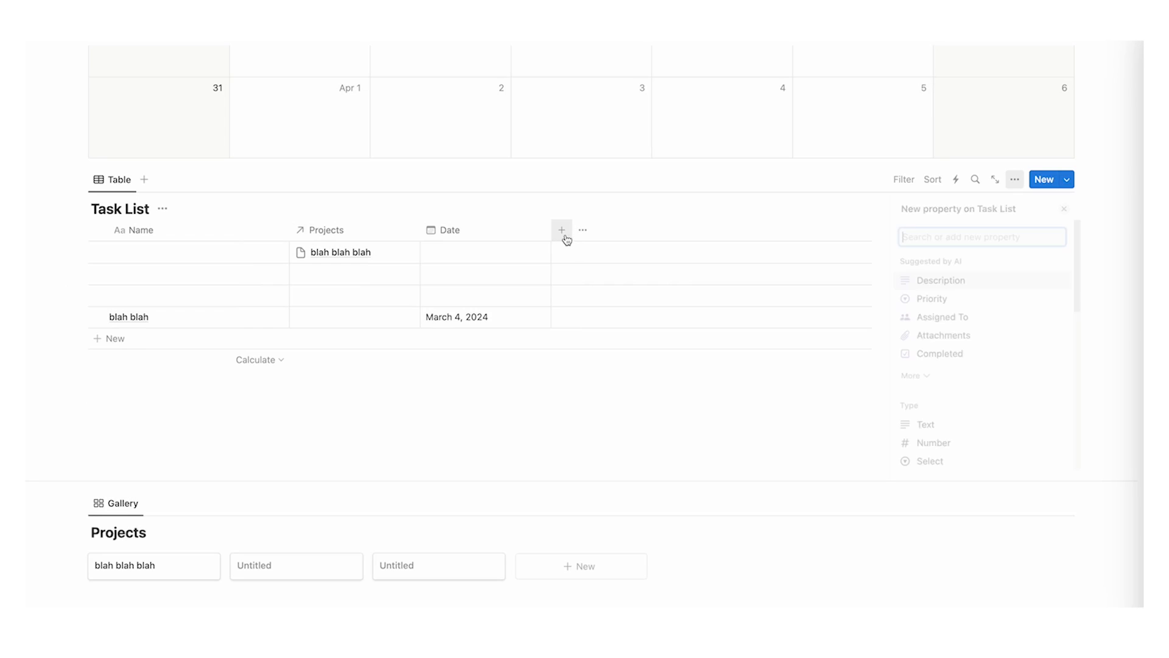
scroll(953, 326, "down", 5)
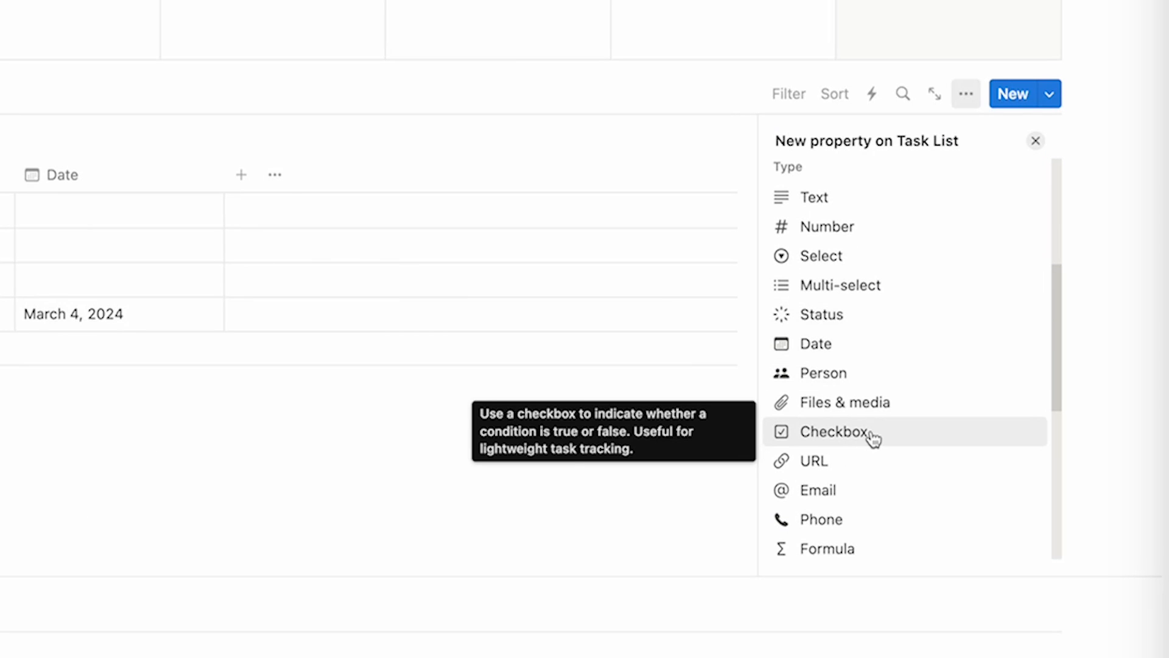
left_click(873, 436)
type("Done")
key("Return")
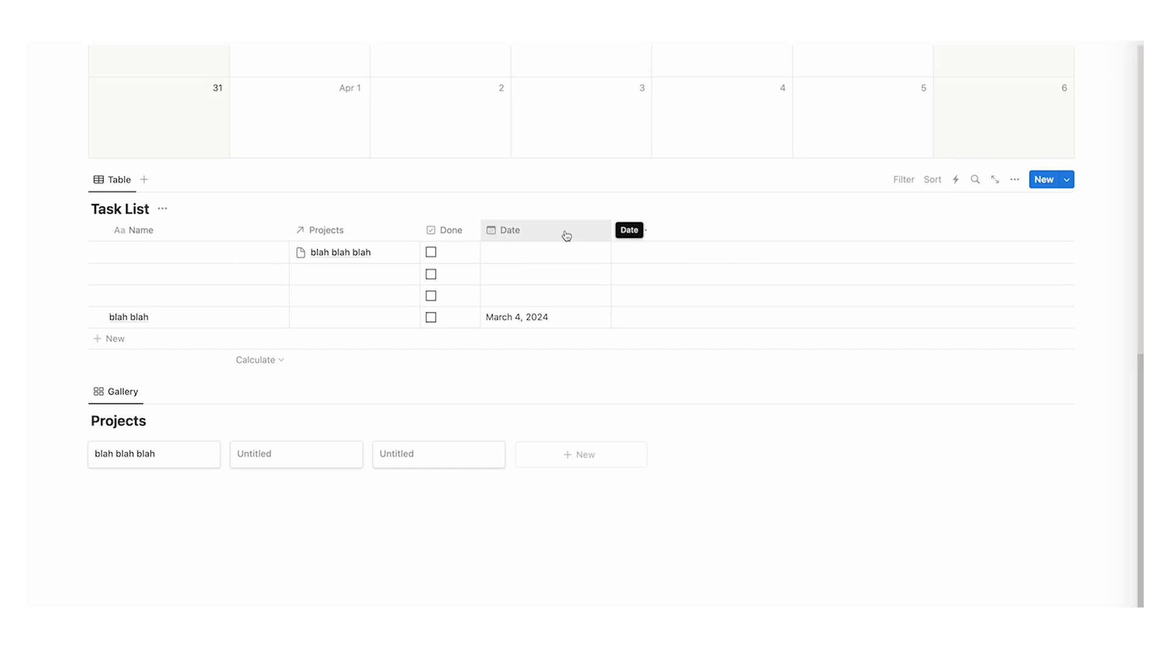
Step: Reorder the Task List columns to Done, Date, Name, Projects
left_click_drag(567, 235, 327, 217)
left_click_drag(481, 212, 388, 213)
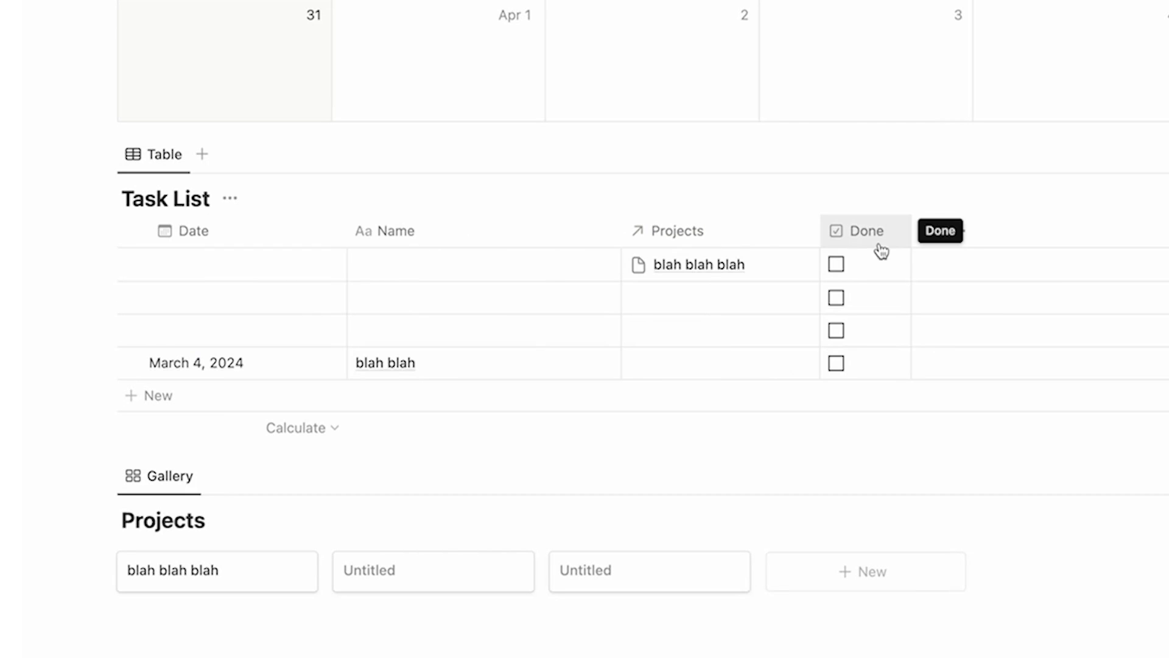
left_click_drag(881, 237, 196, 230)
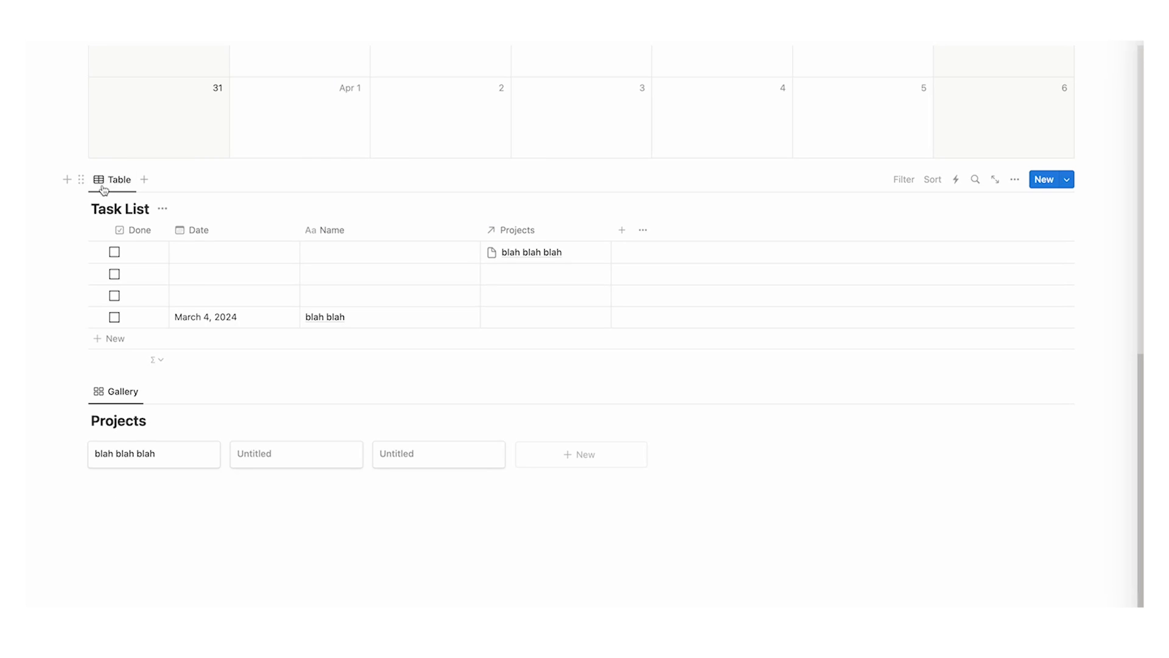
Step: Rename the Task List's table view as "All Tasks"
left_click(113, 182)
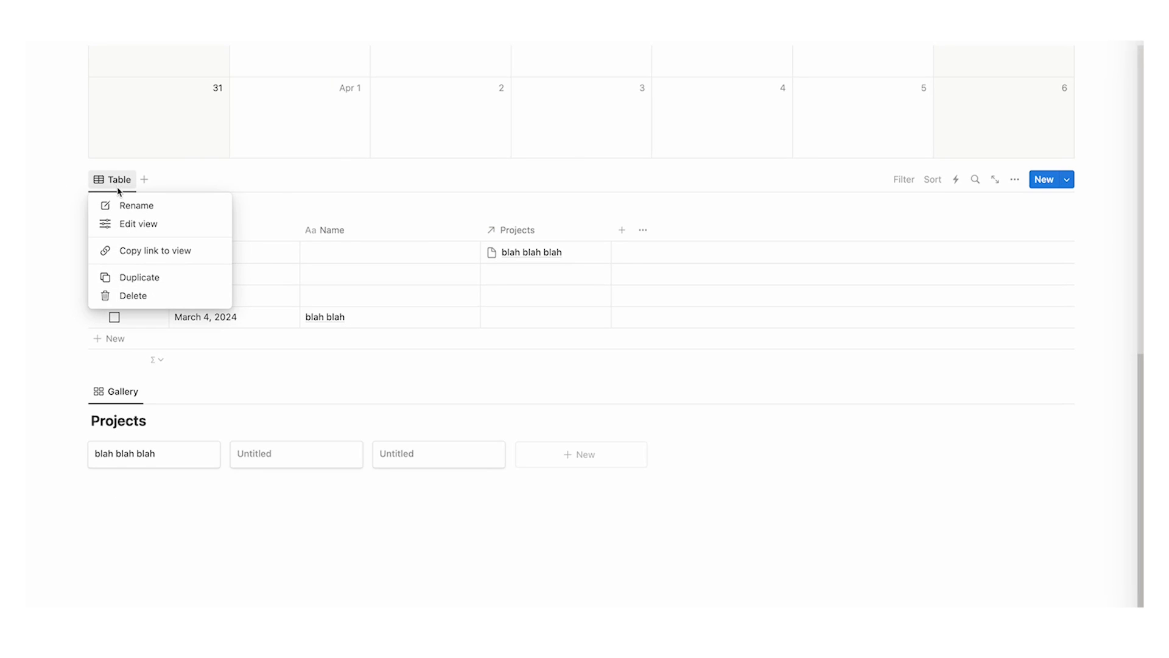
left_click(121, 205)
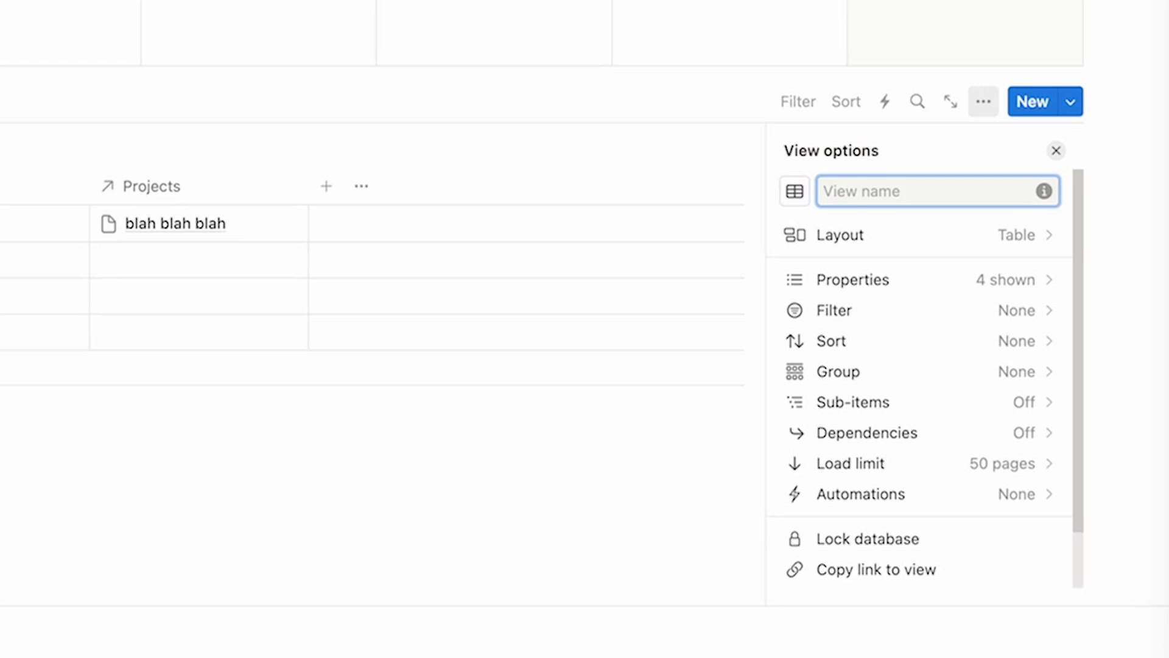
type("All Ta")
type("sks")
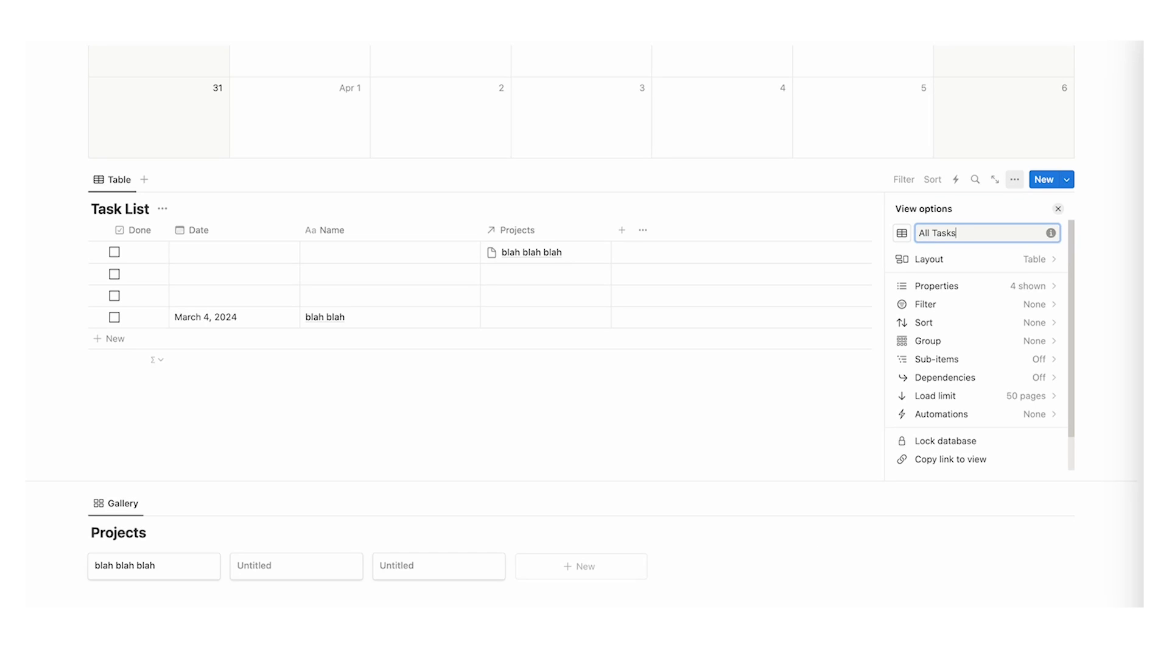
left_click(326, 152)
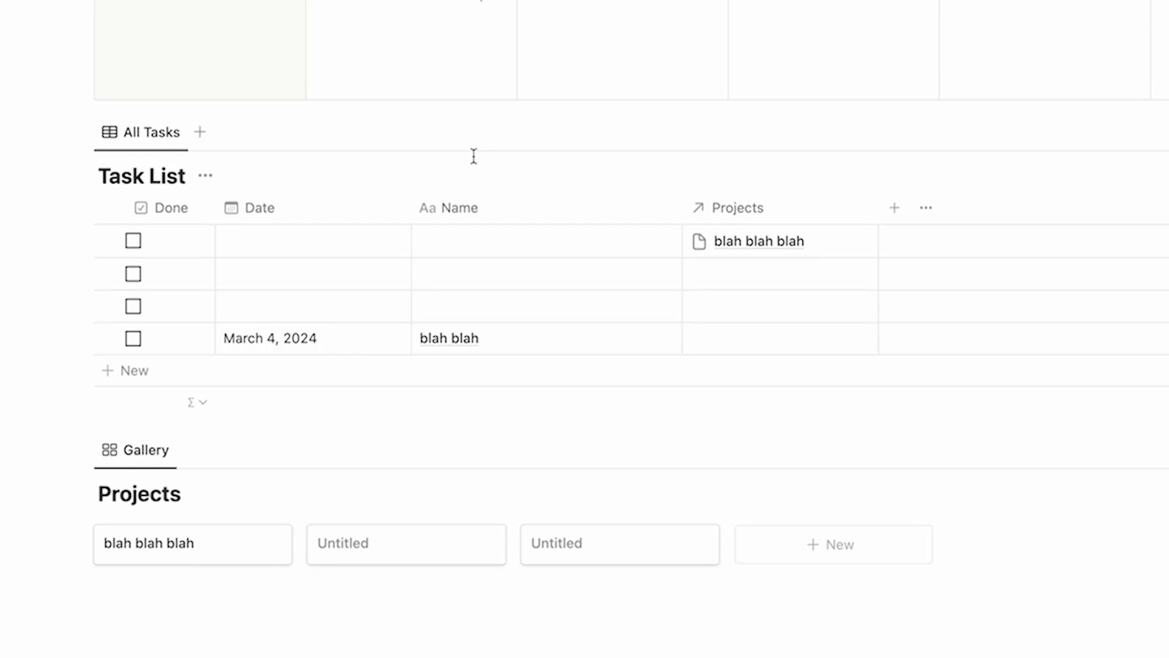
Step: Duplicate the All Tasks view and name the copy "Non Scheduled"
left_click(158, 138)
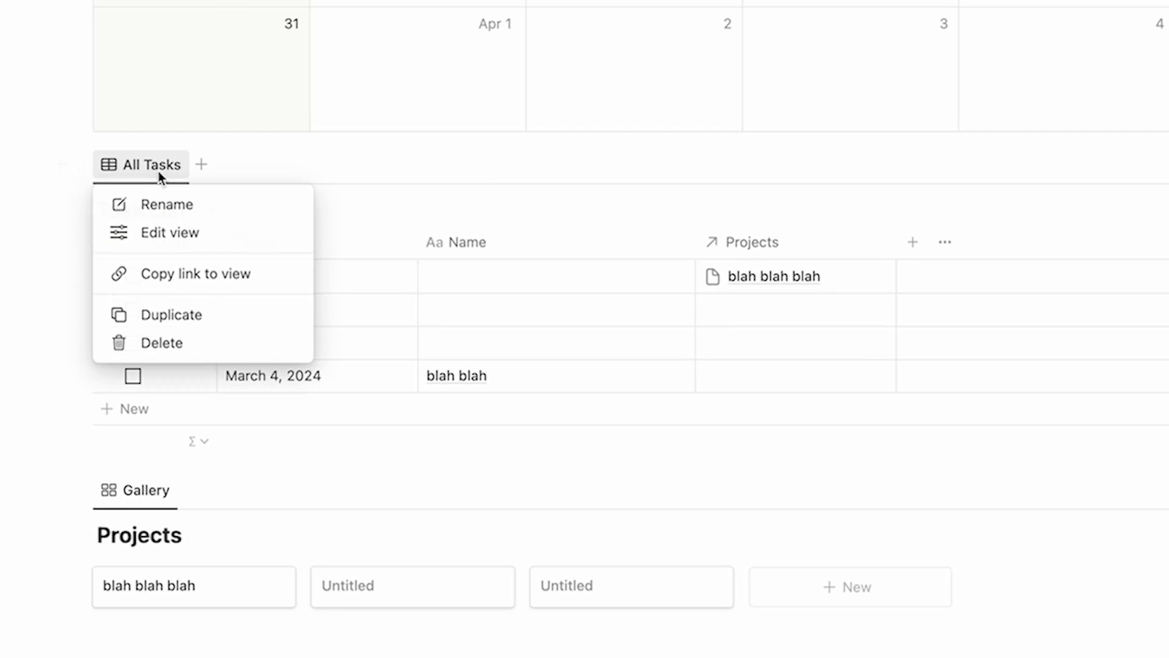
left_click(183, 316)
type("Non Sc")
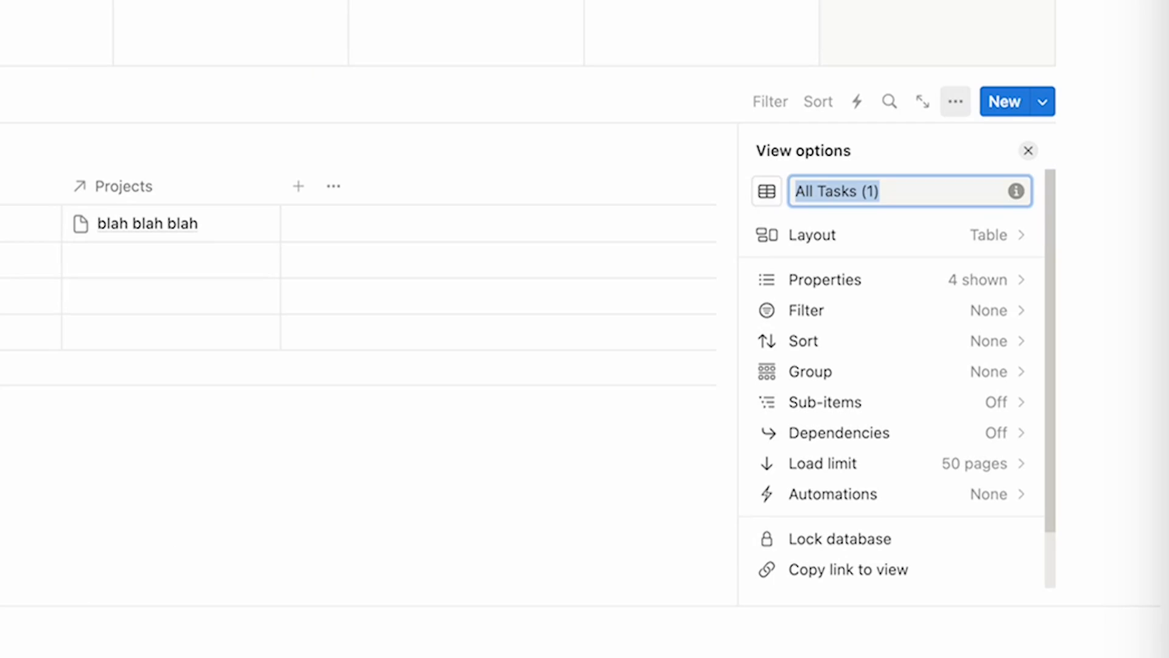
type("heduled")
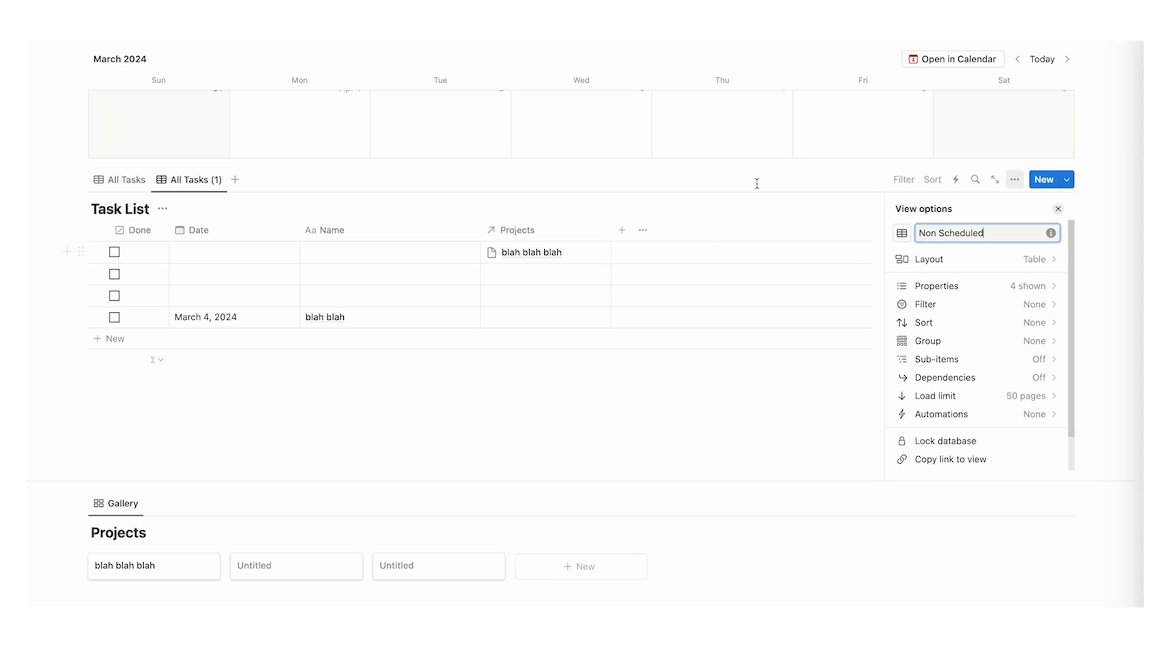
left_click(735, 147)
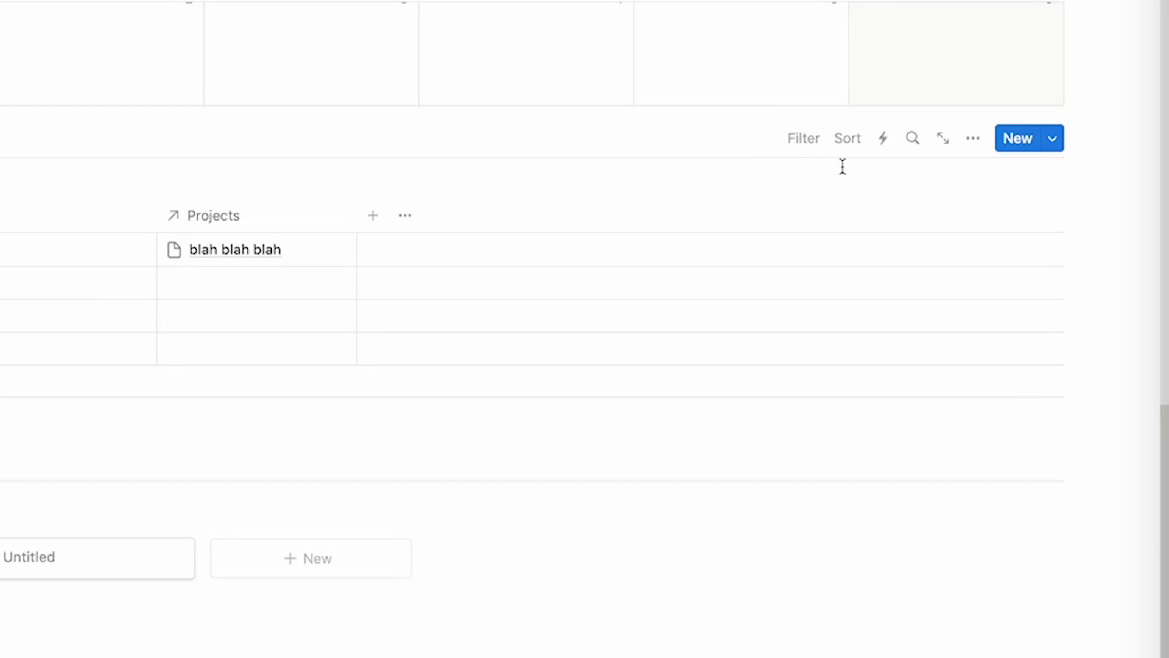
Step: Add an advanced filter to the Non Scheduled view that shows only tasks whose Date is empty
left_click(813, 148)
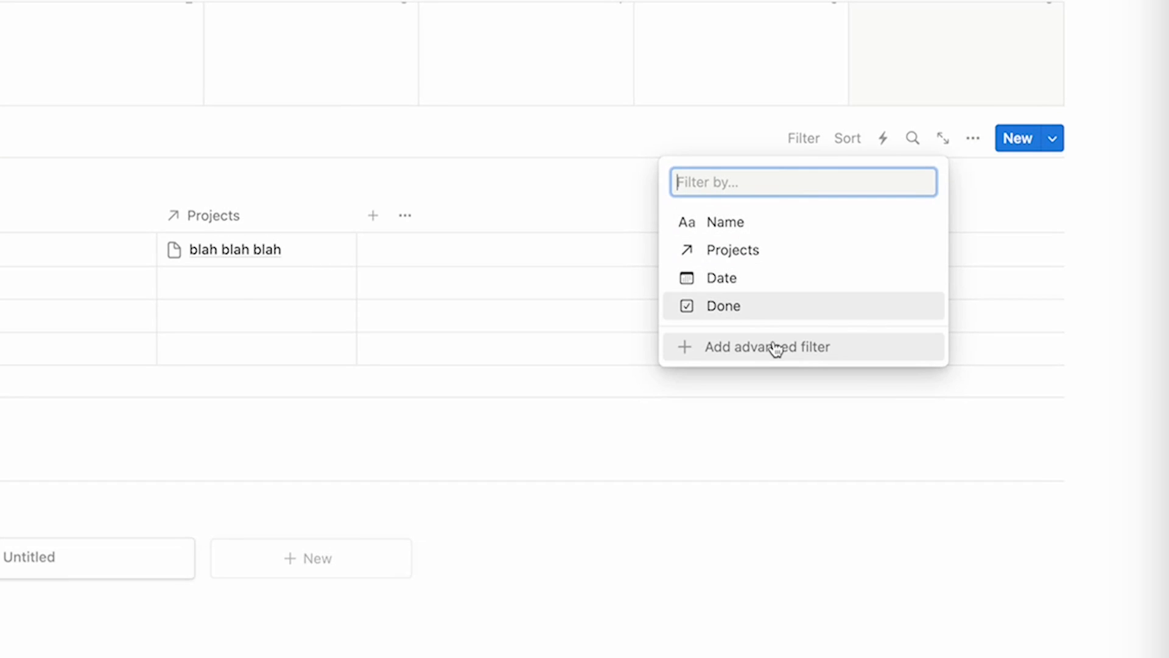
left_click(774, 347)
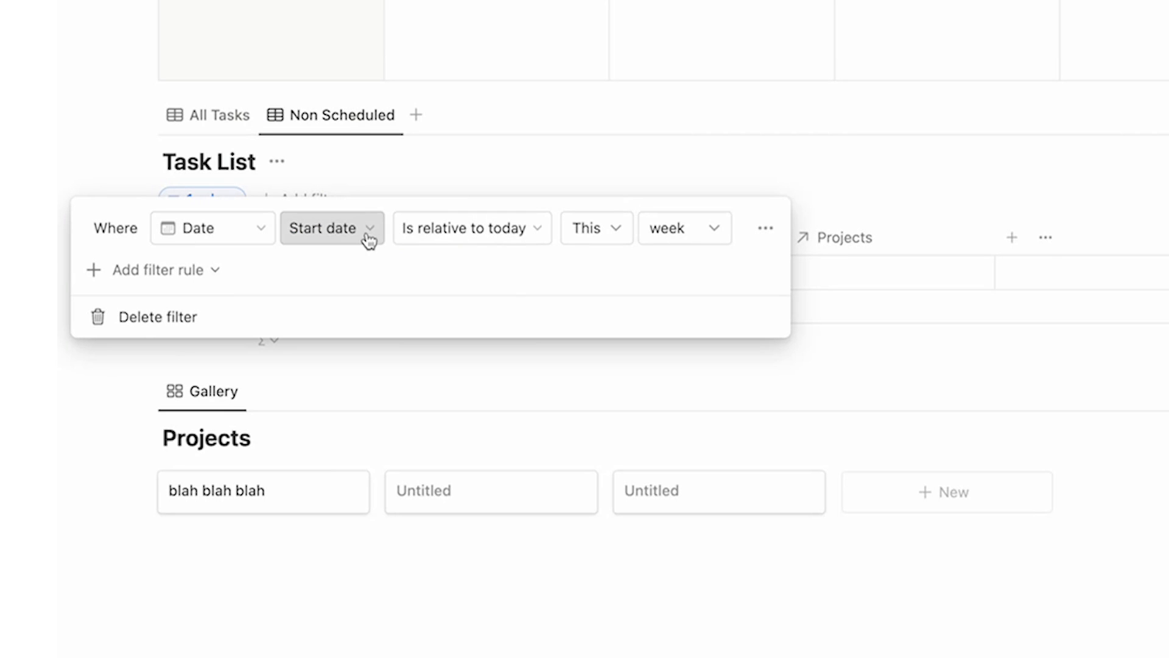
left_click(438, 240)
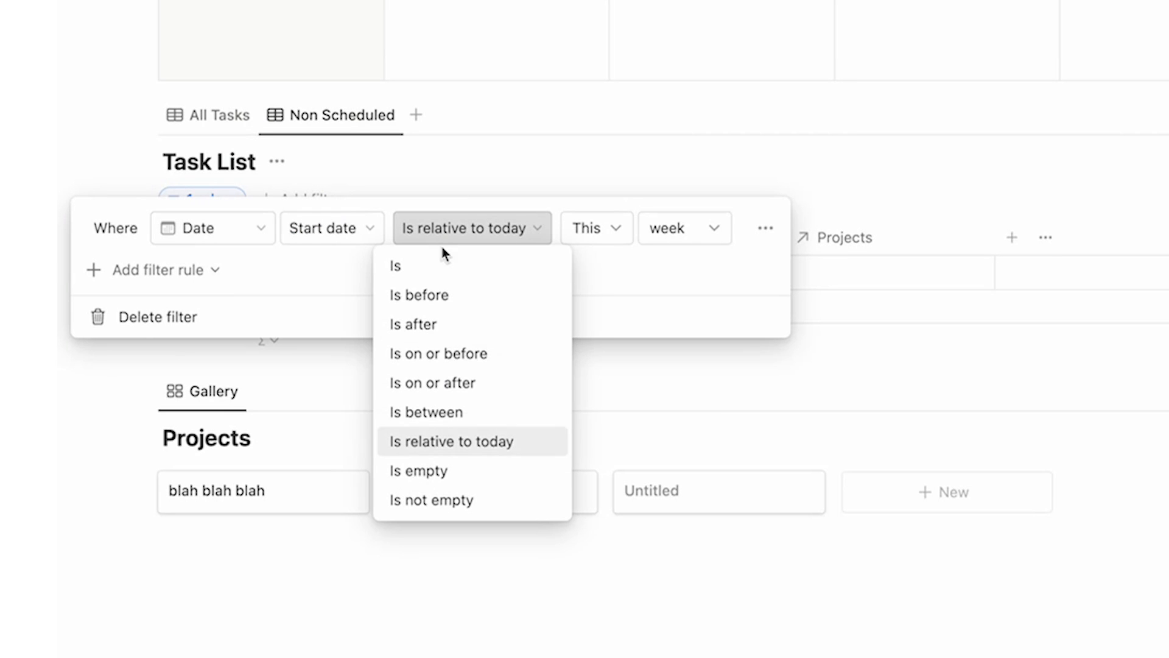
left_click(464, 474)
left_click(621, 426)
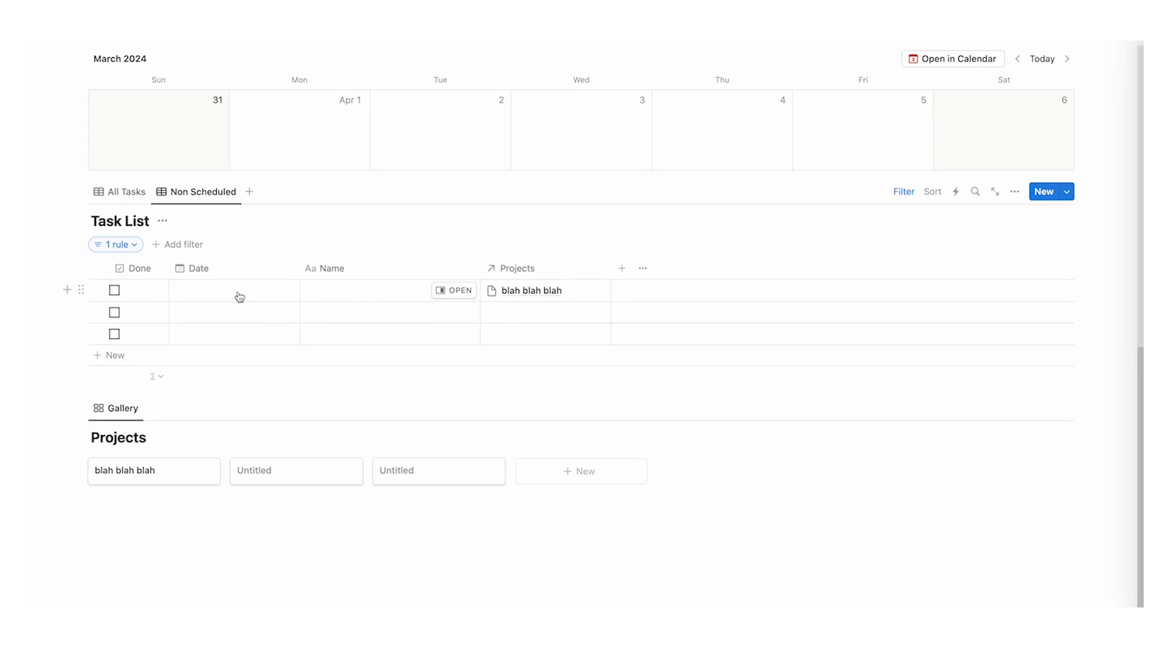
Step: Name the first task in the Non Scheduled view "test", set its date to March 4, 2024, and check it in the calendar
left_click(325, 299)
type("test")
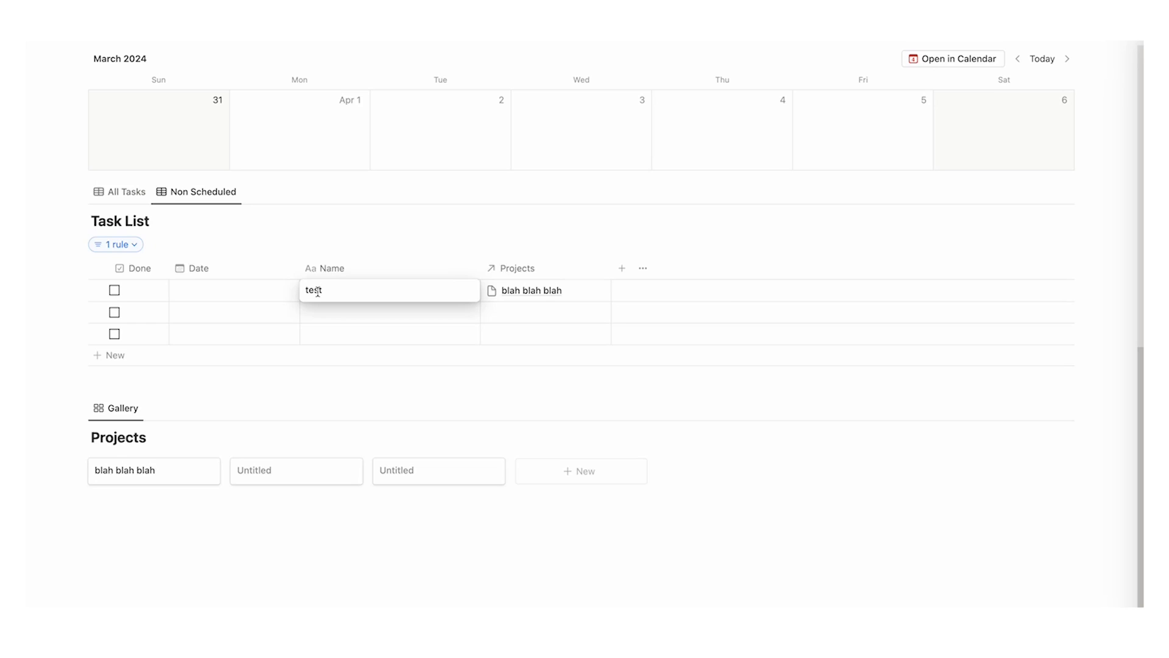
left_click(233, 295)
left_click(232, 295)
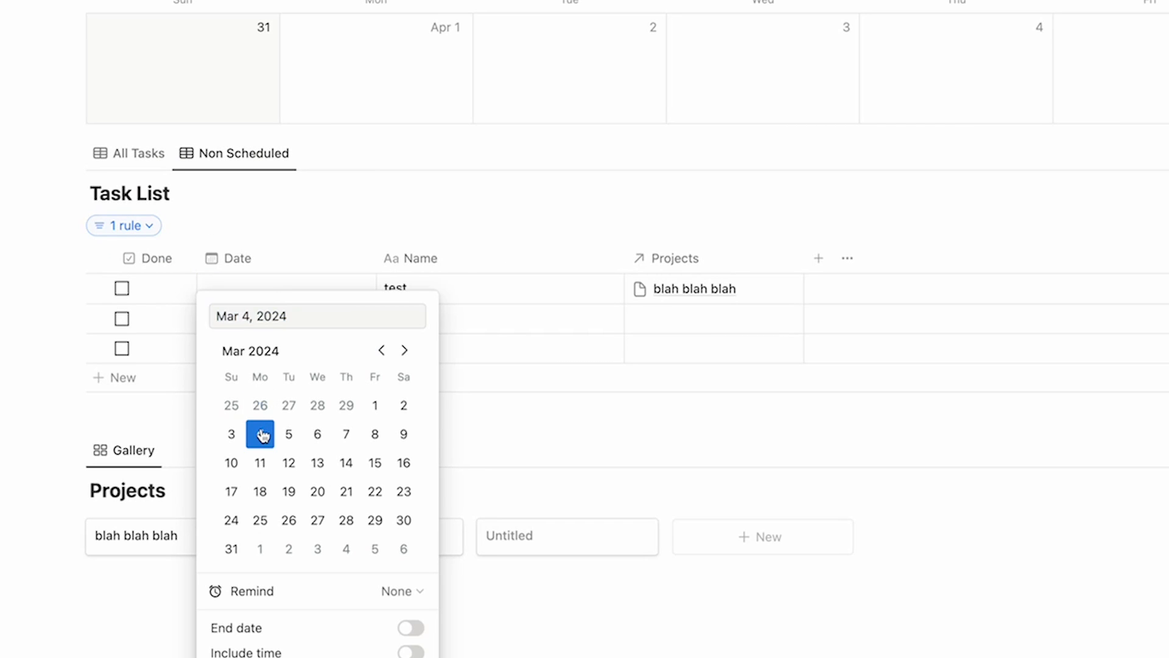
left_click(613, 439)
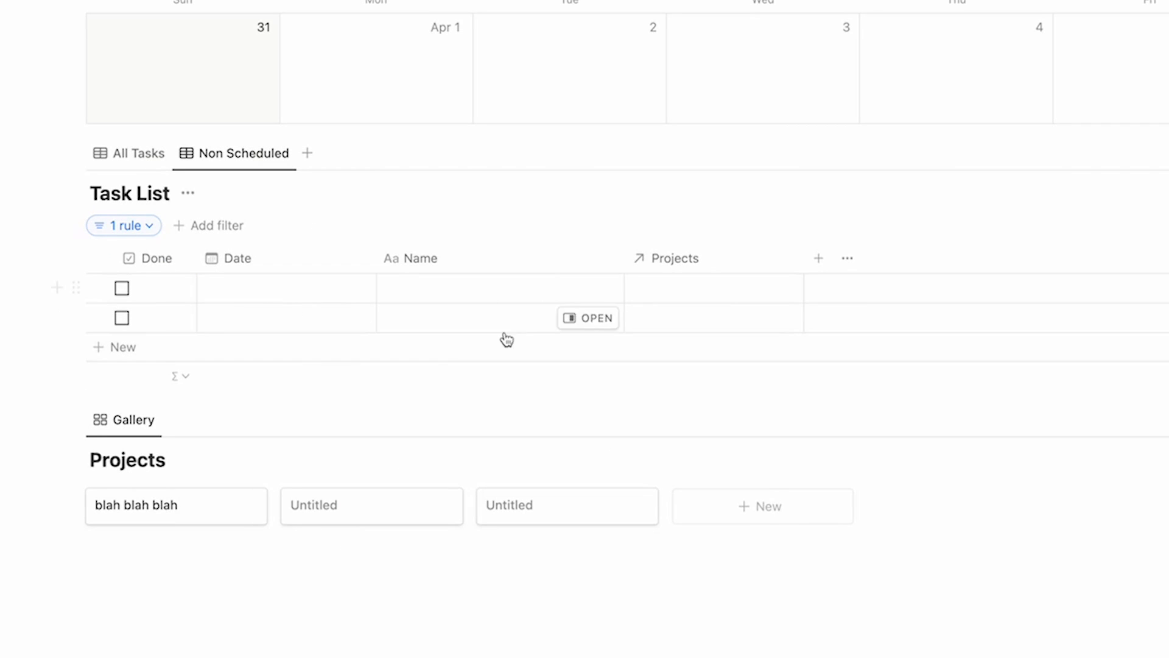
scroll(331, 347, "up", 5)
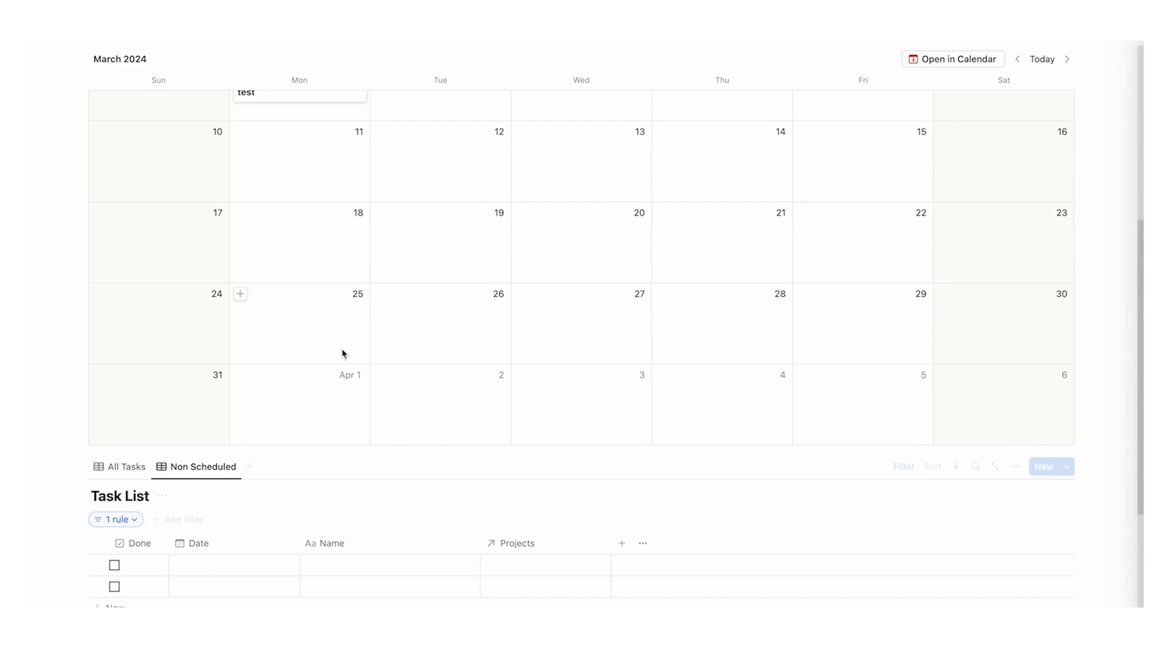
scroll(342, 353, "up", 3)
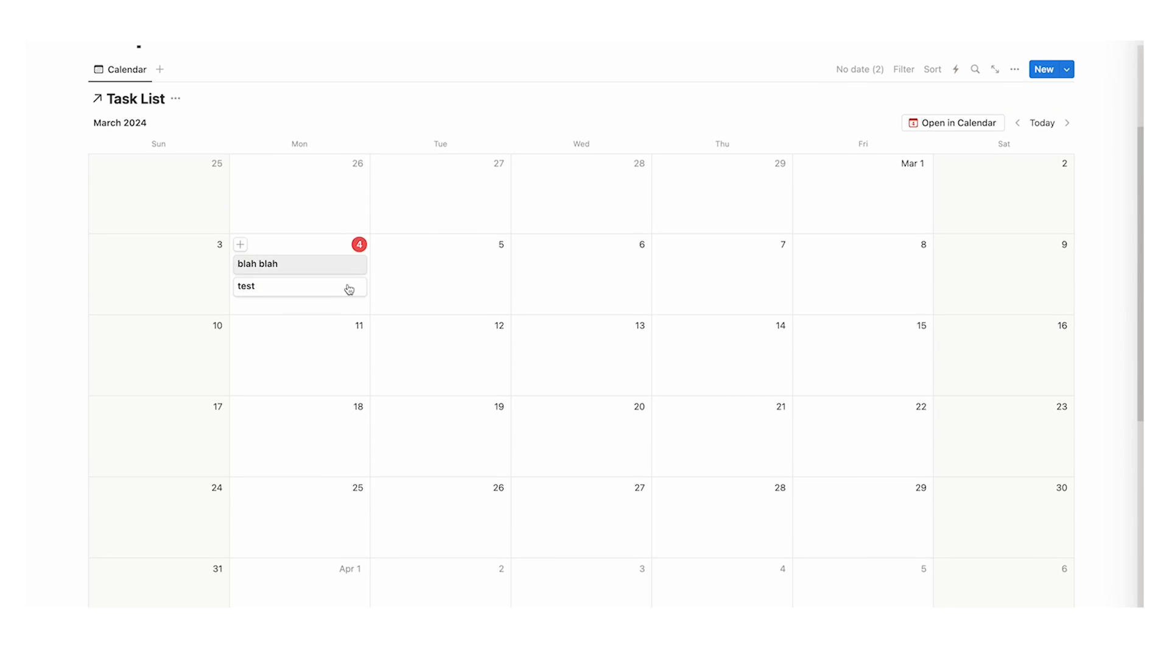
Step: Give the Non Scheduled view a black circle icon and All Tasks an asterisk icon, and place Non Scheduled first
scroll(335, 292, "down", 10)
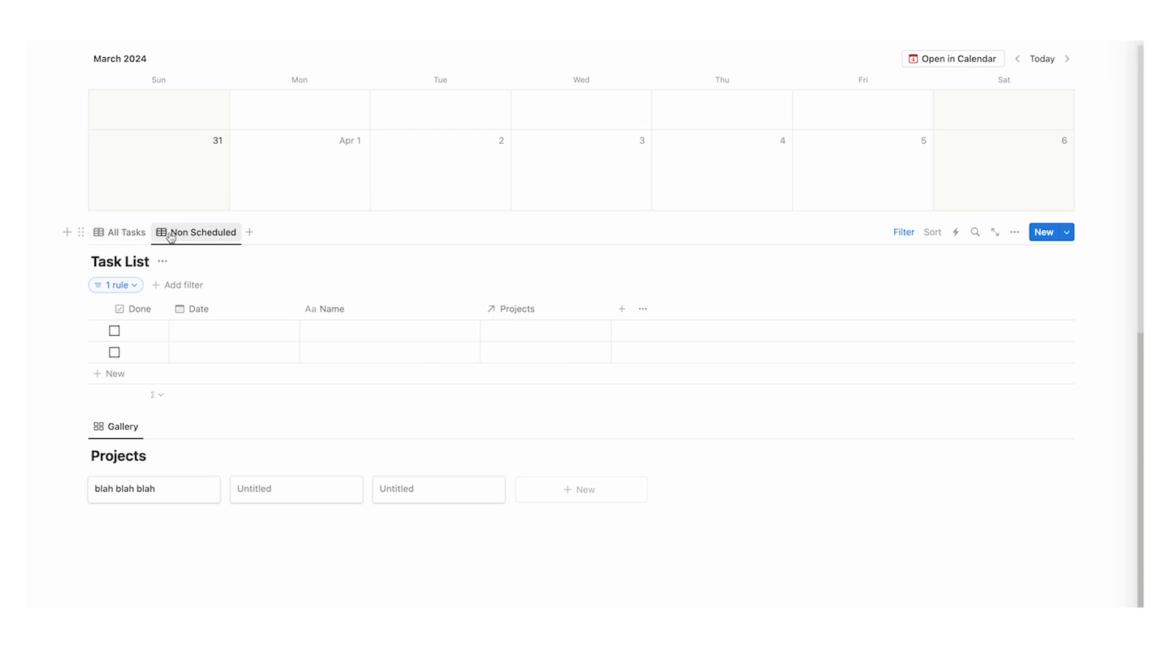
left_click(173, 236)
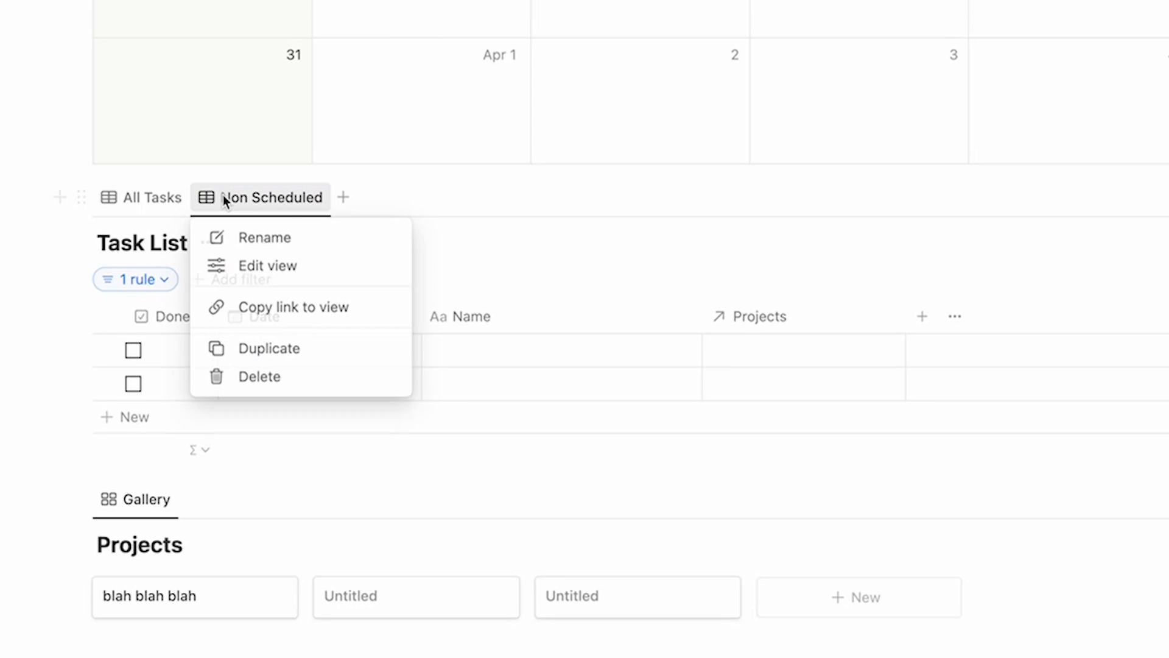
left_click(262, 237)
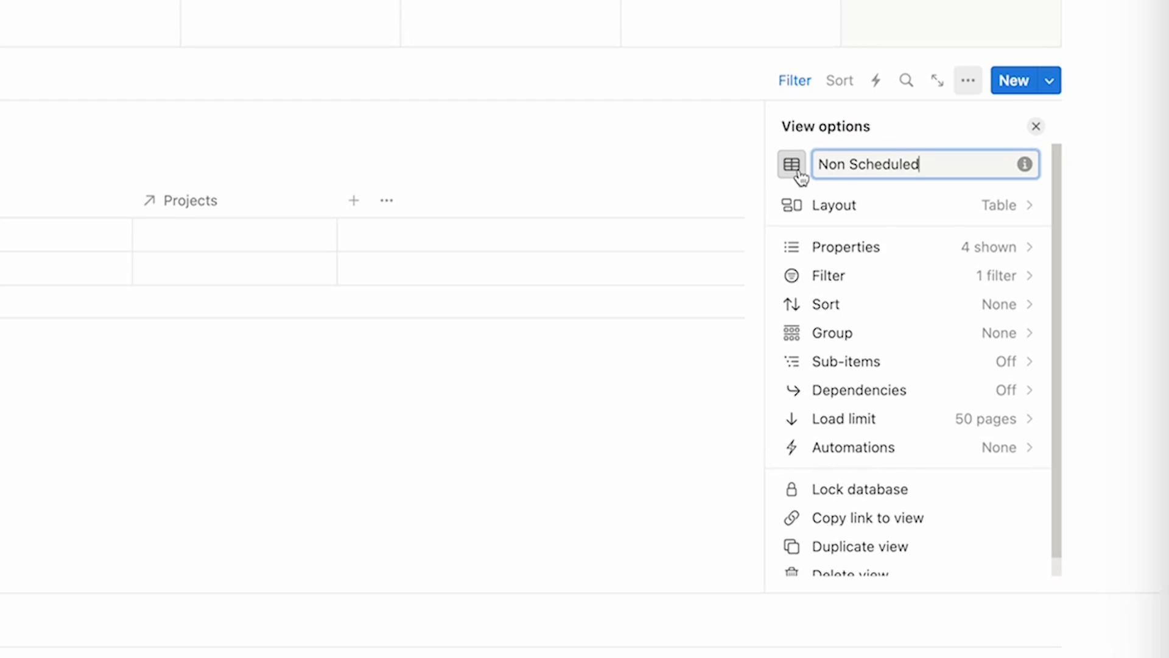
left_click(904, 287)
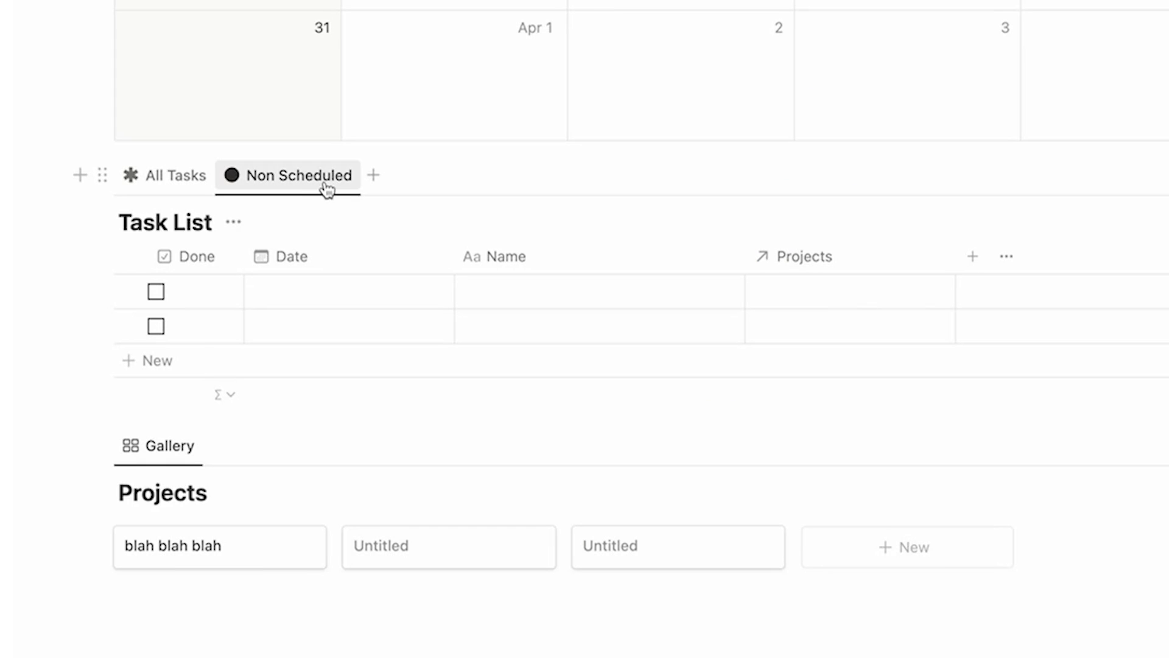
left_click_drag(324, 188, 201, 182)
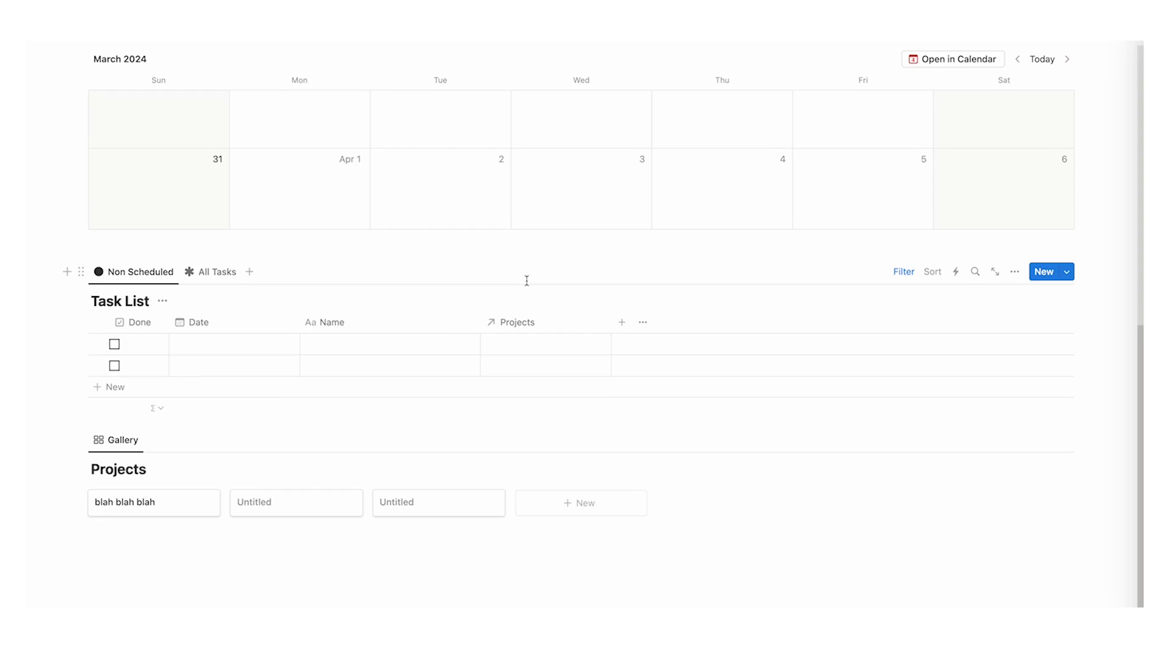
scroll(527, 279, "up", 8)
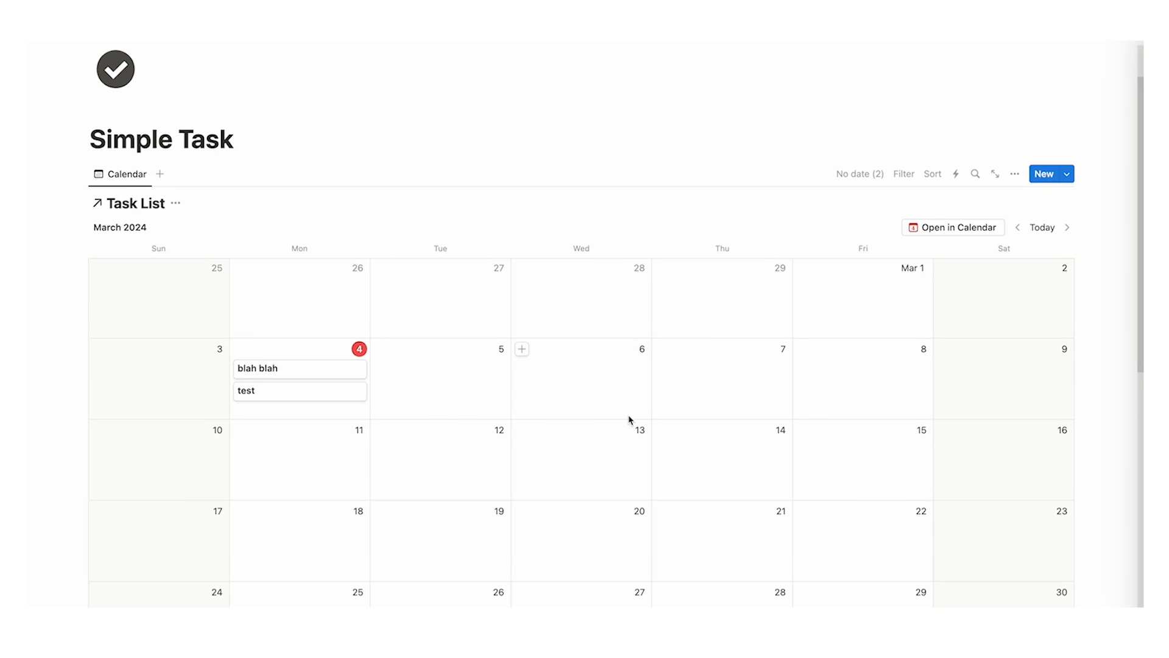
Step: Show the Done checkbox property on the task cards in the calendar view
scroll(345, 385, "up", 2)
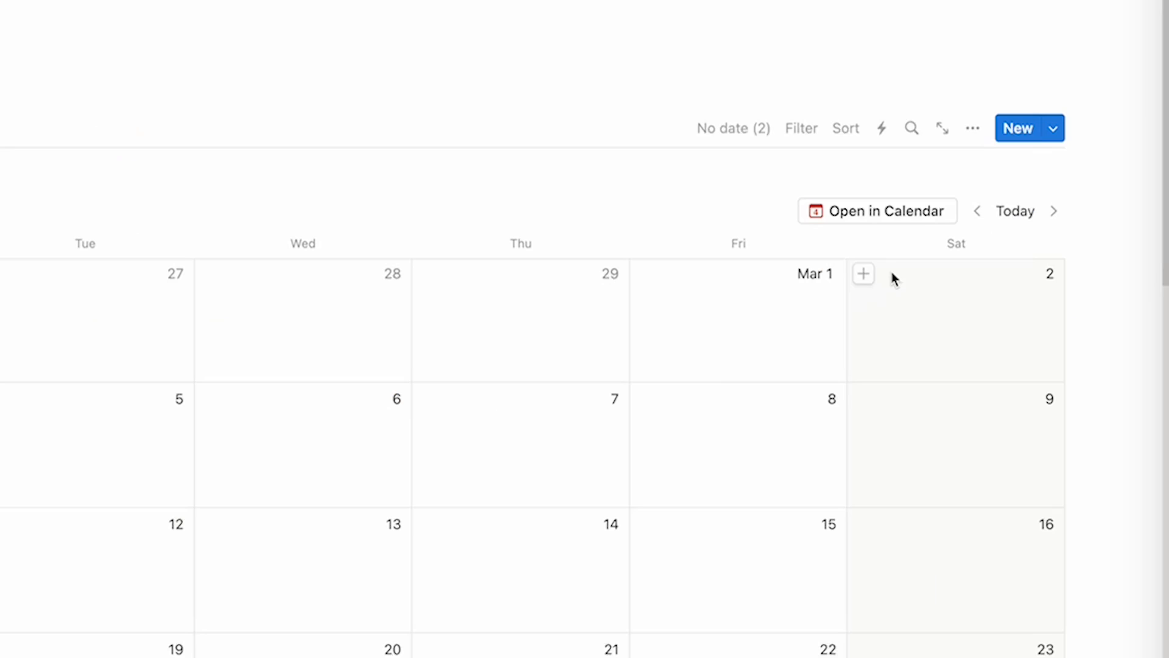
left_click(976, 140)
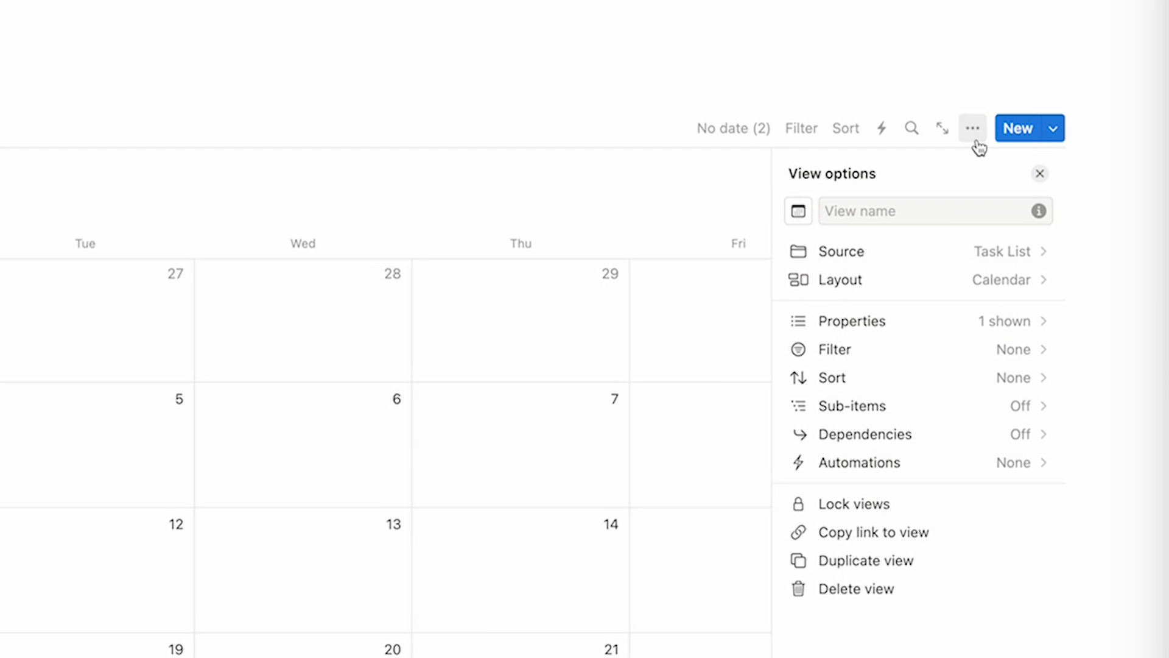
left_click(921, 321)
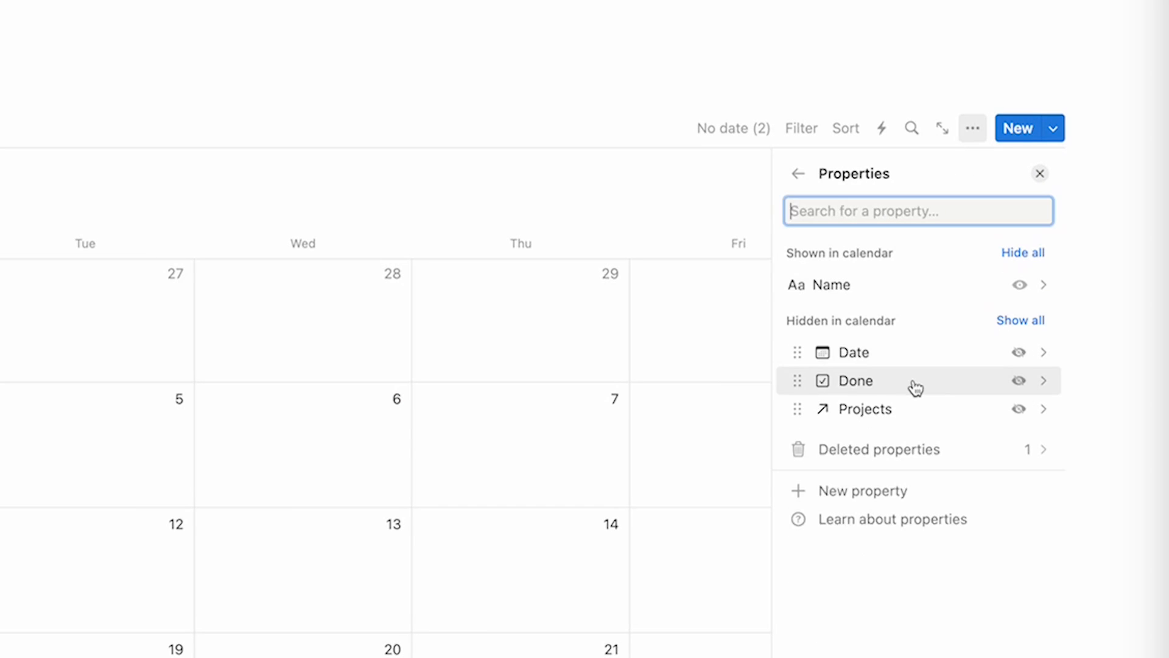
left_click(1019, 381)
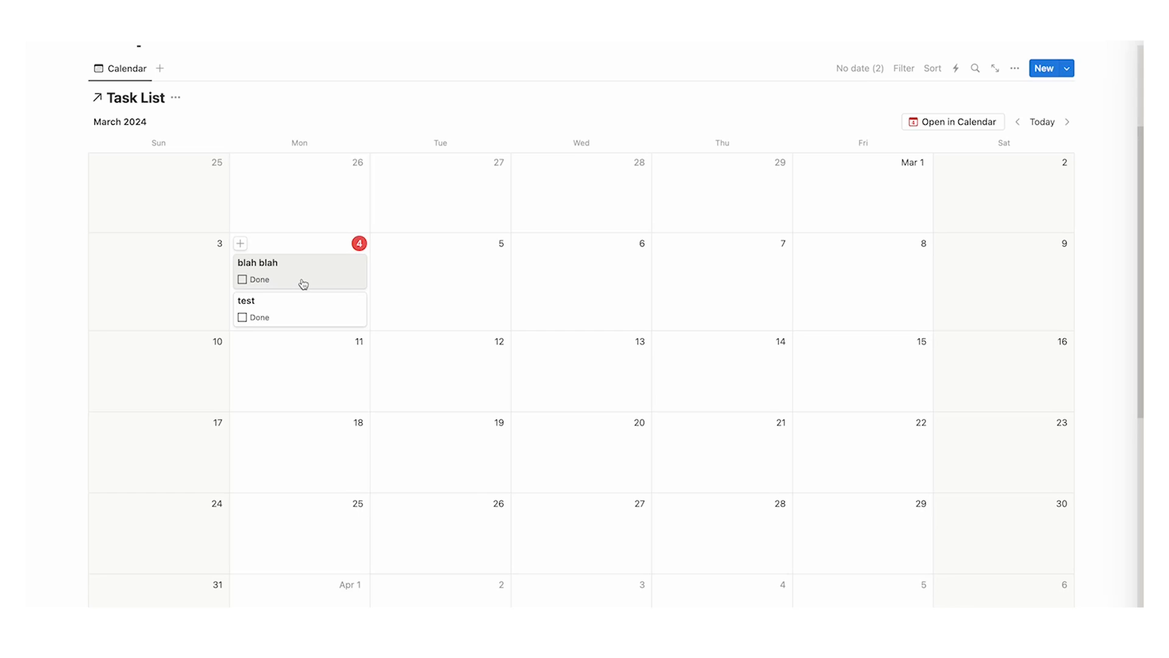
Step: Blank out the name of the Done property in the Task List table so only its checkbox remains
scroll(308, 277, "down", 10)
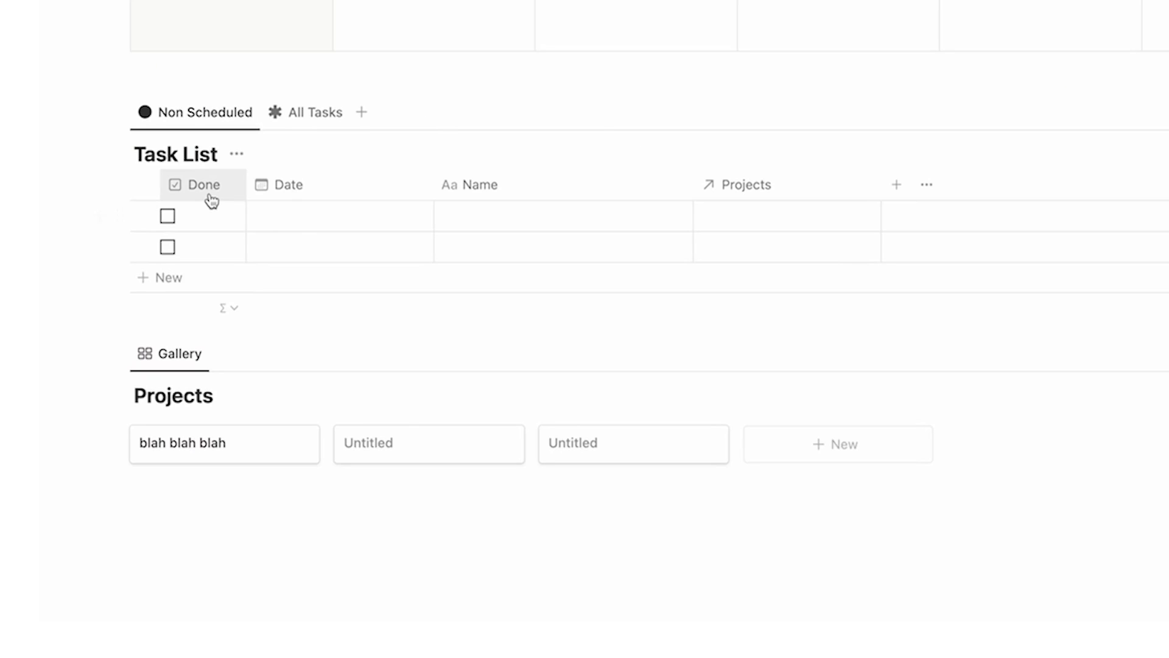
left_click(210, 200)
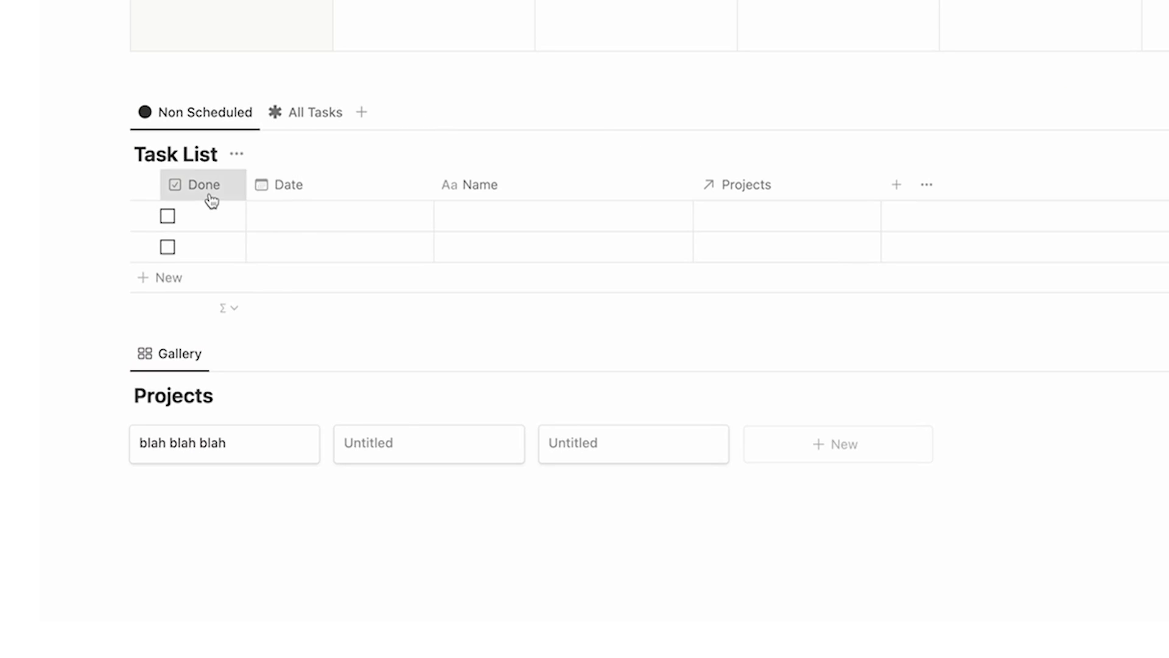
left_click_drag(242, 224, 210, 222)
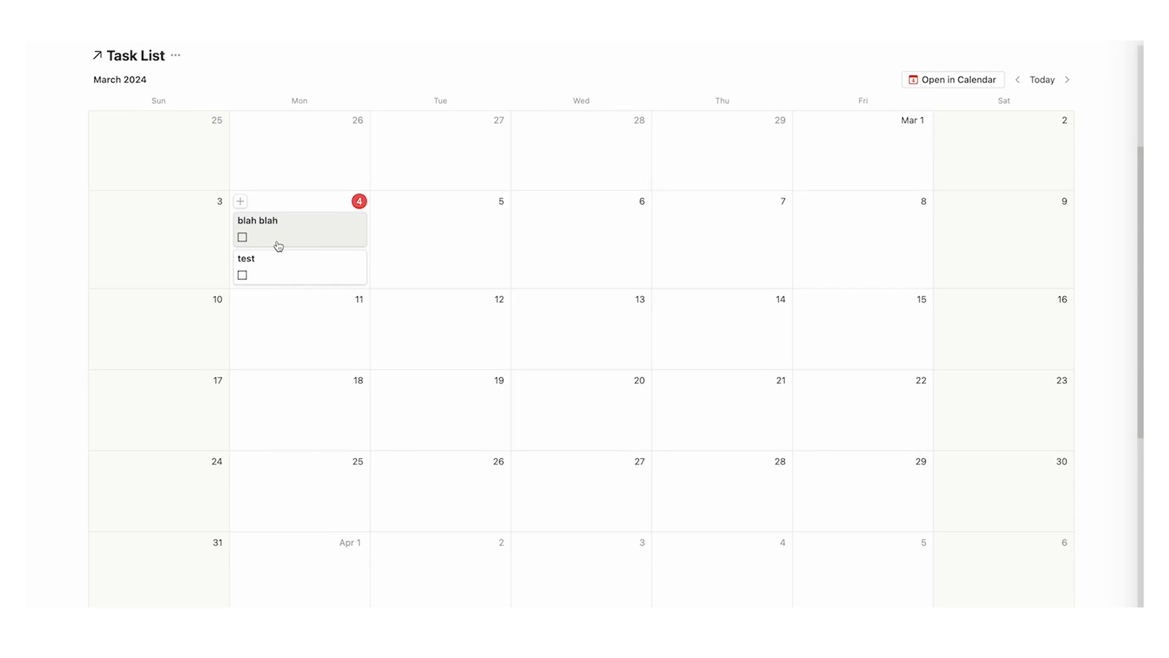
Step: Tick and untick the checkbox of the "blah blah" task in the calendar
left_click(243, 238)
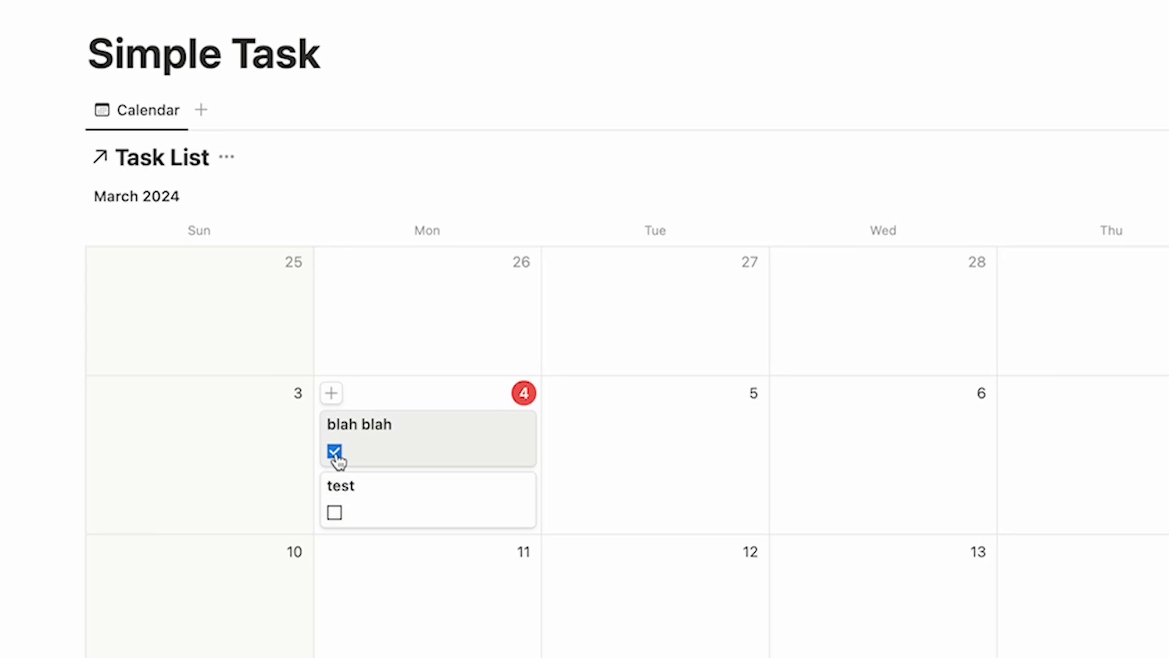
left_click(243, 238)
scroll(274, 201, "down", 5)
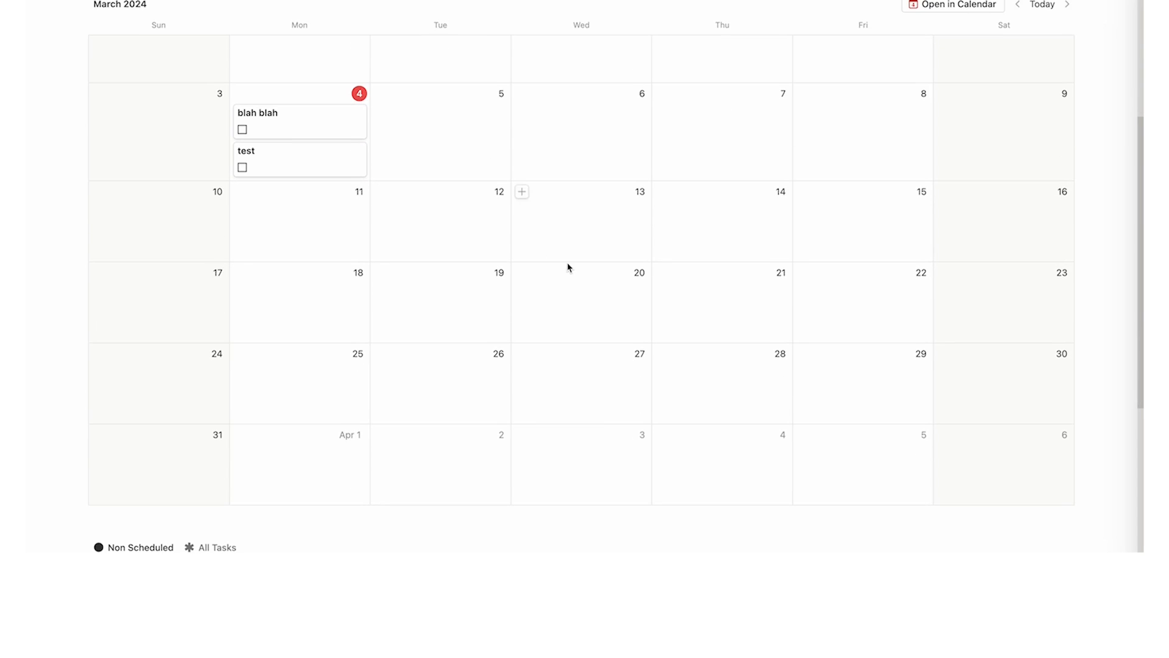
scroll(544, 299, "up", 5)
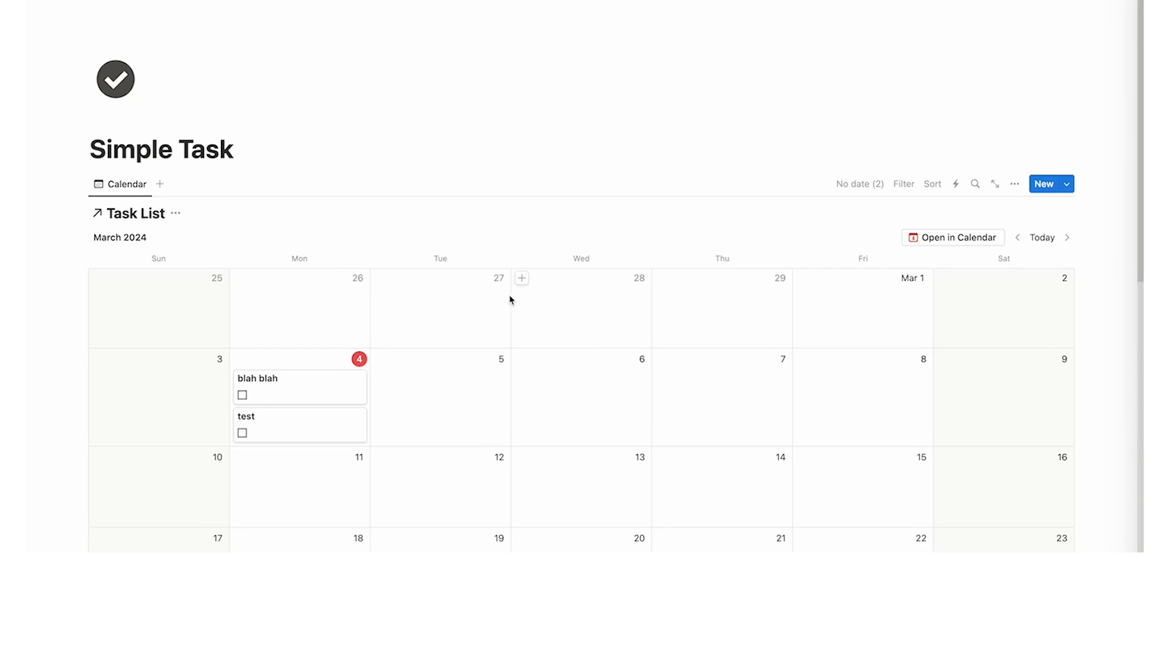
Step: Rename the Calendar view as "All Month Tasks"
left_click(120, 184)
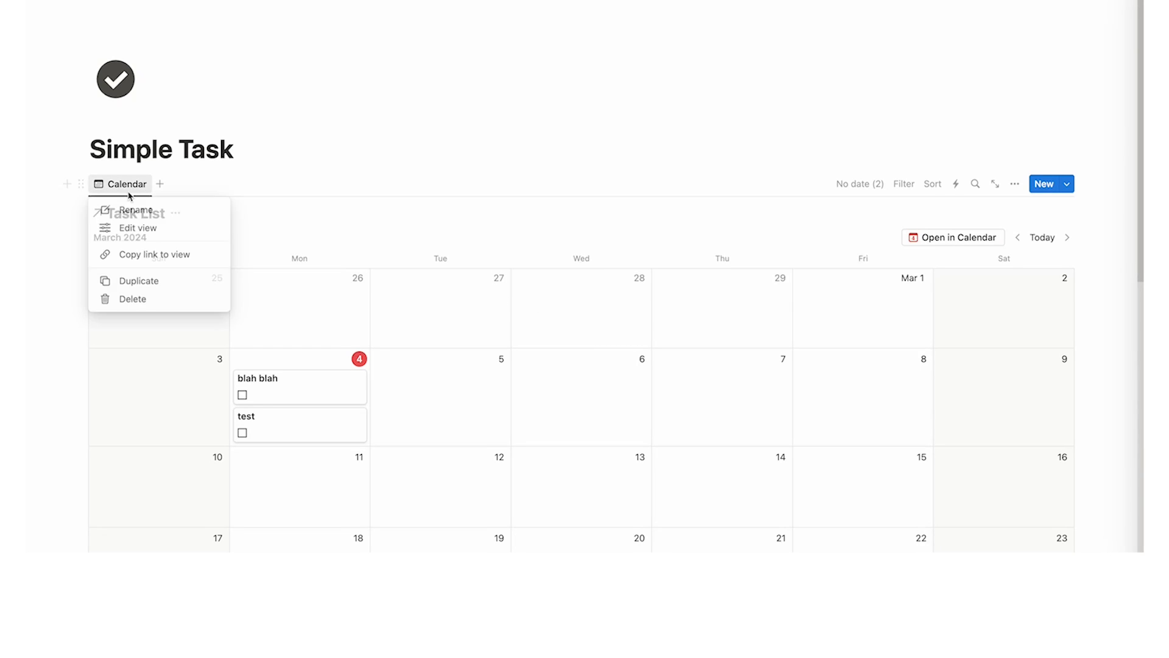
left_click(146, 211)
type("All Month Tasks")
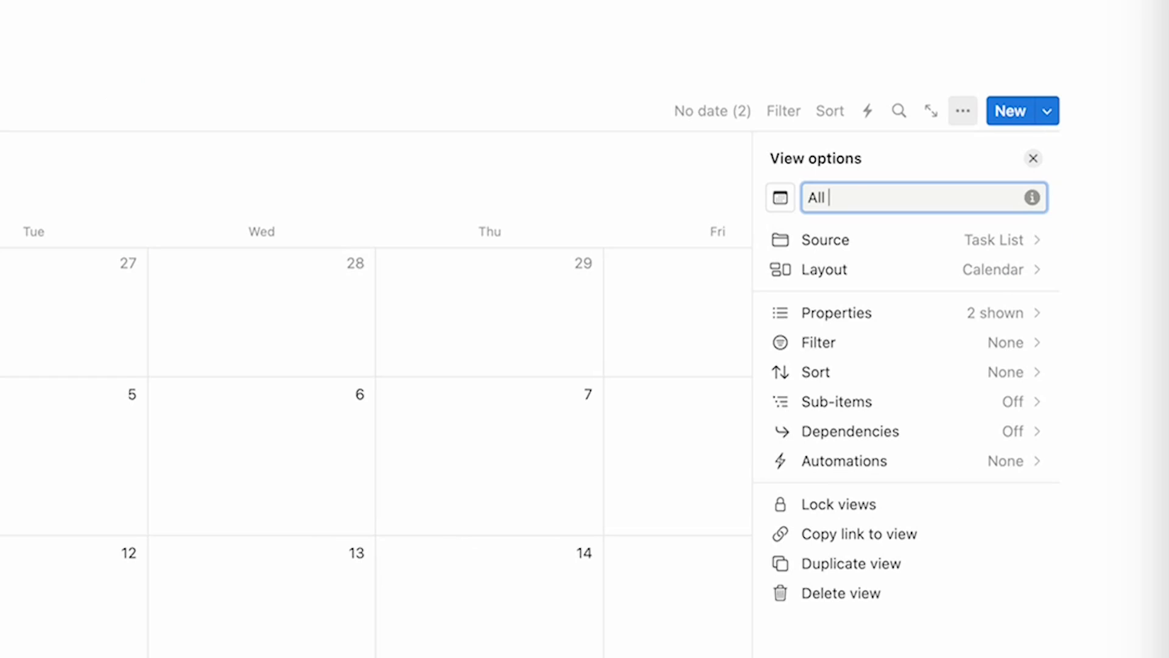
key("Escape")
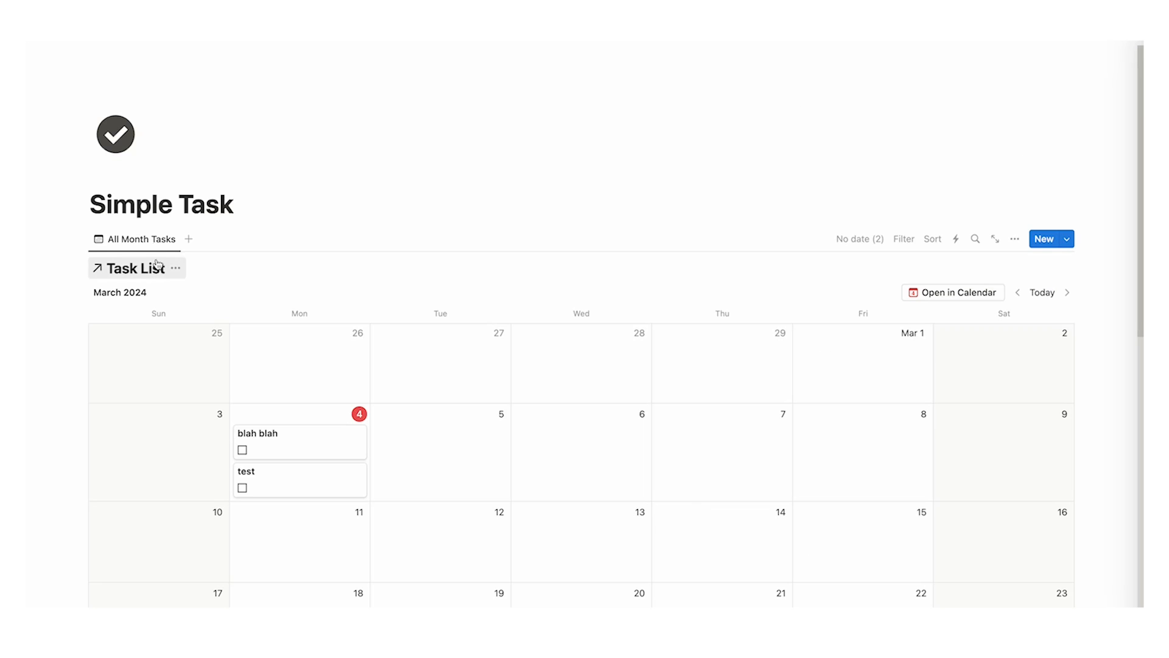
Step: Duplicate the All Month Tasks calendar view and name the copy "Uncomplete"
left_click(153, 239)
type("n")
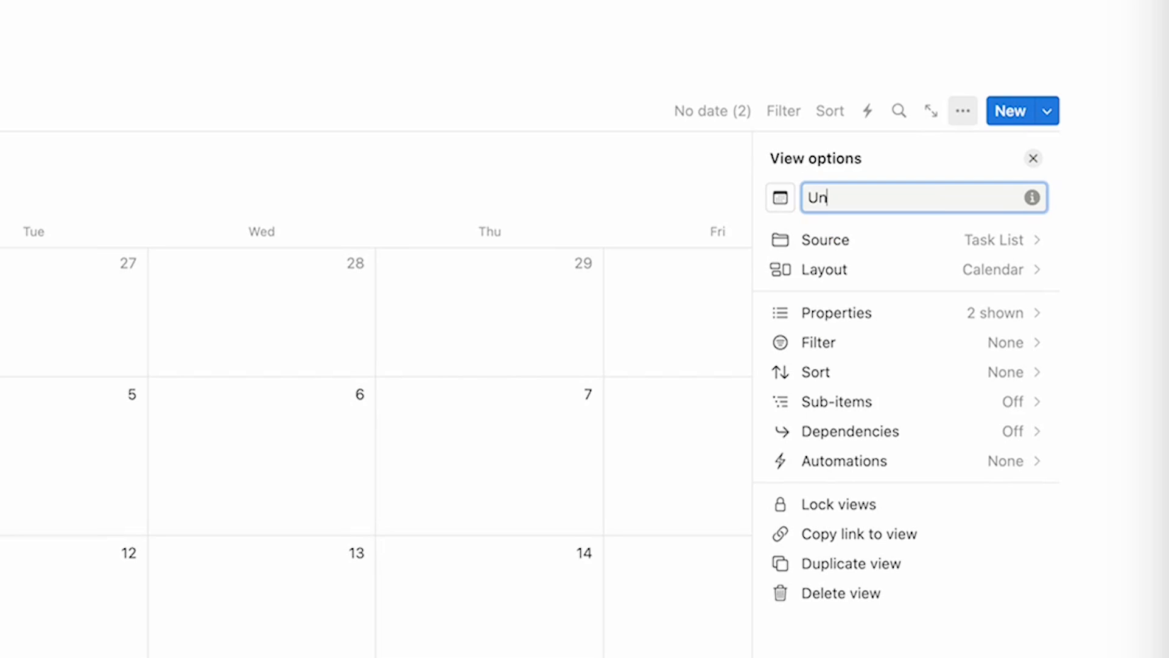
type("complet")
type("e")
key("Escape")
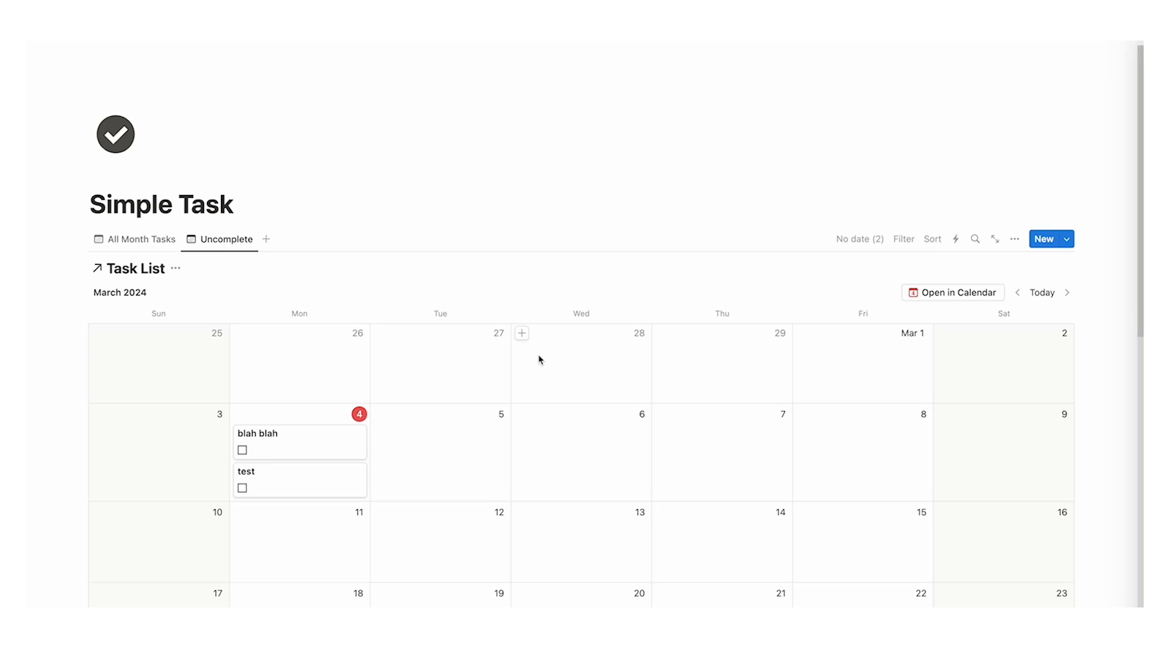
Step: Filter the Uncomplete view to tasks whose checkbox is Unchecked, and check off the "blah blah" task
left_click(903, 239)
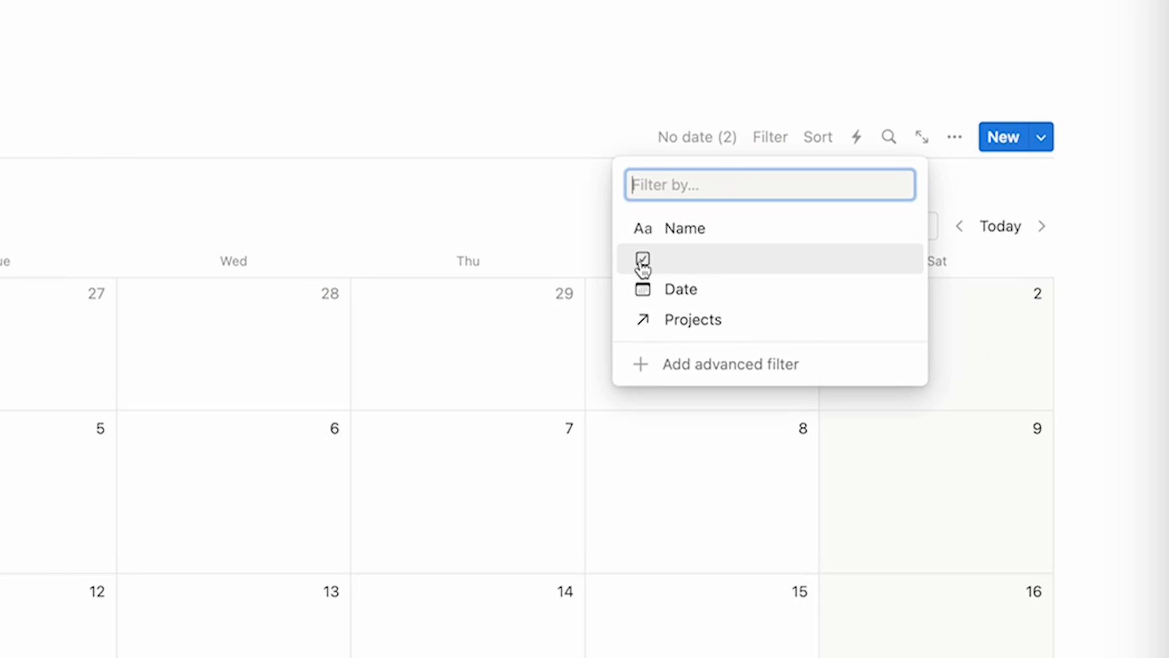
left_click(670, 259)
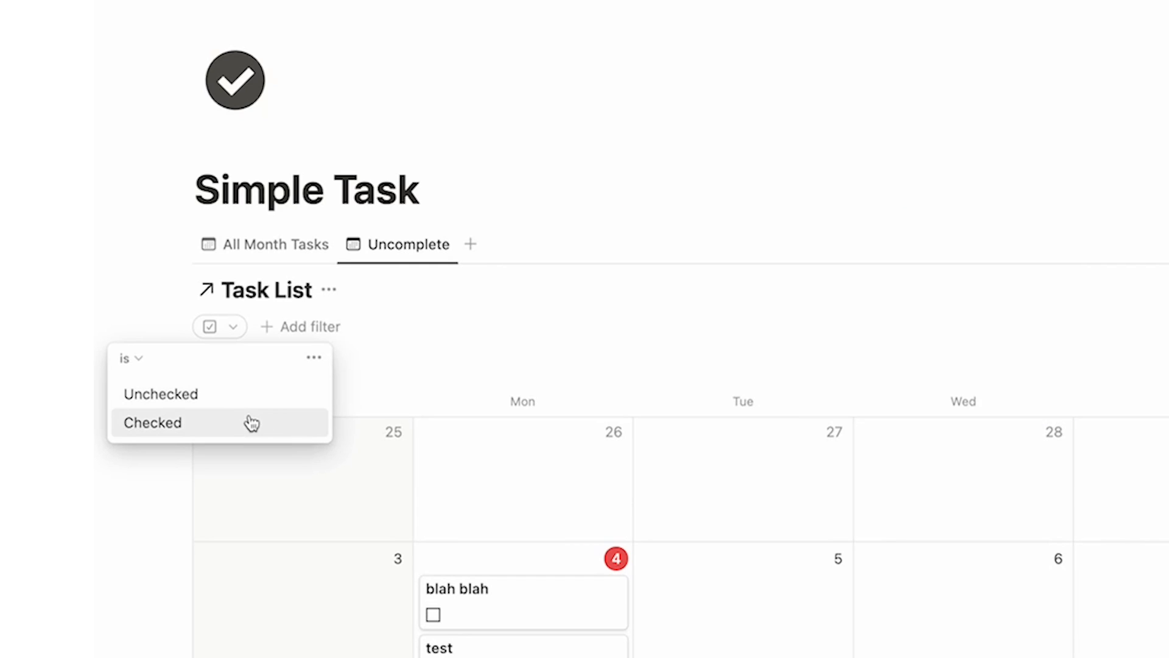
left_click(253, 411)
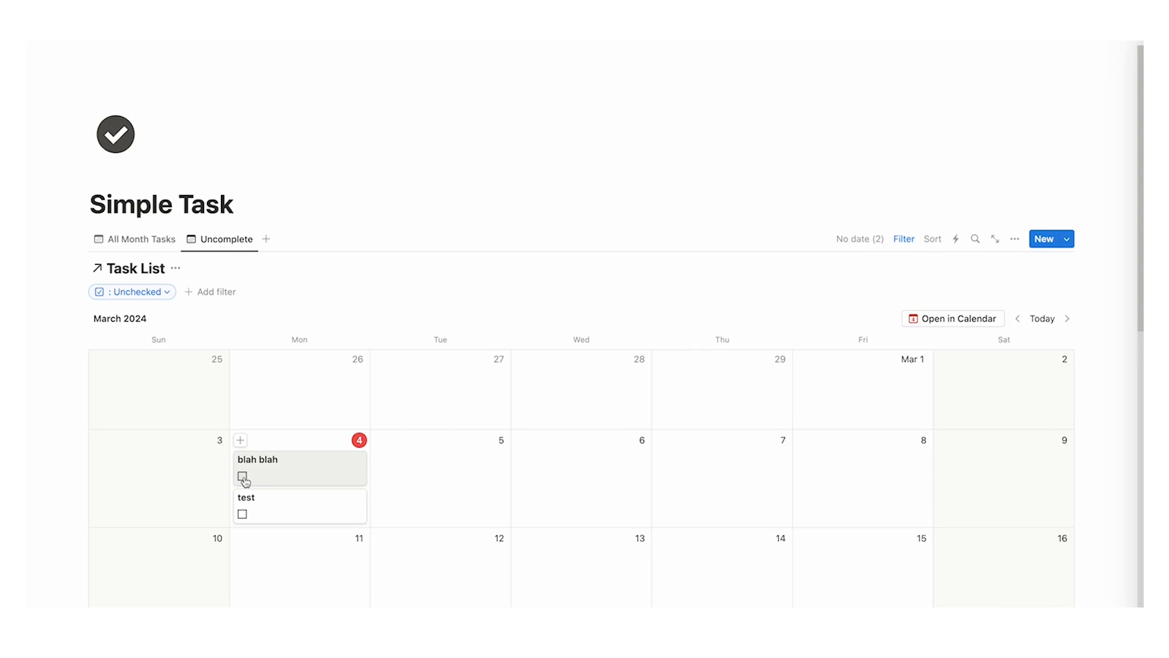
left_click(243, 478)
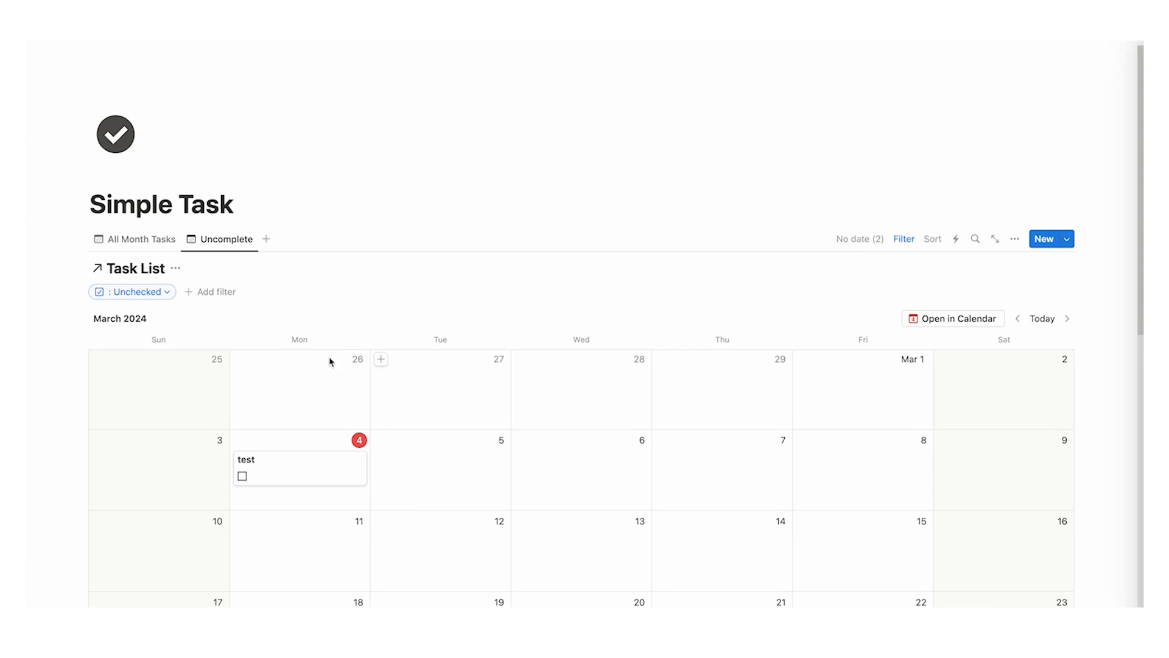
Step: Place the Uncomplete view before All Month Tasks and compare the tasks shown in both views
left_click_drag(213, 242, 127, 246)
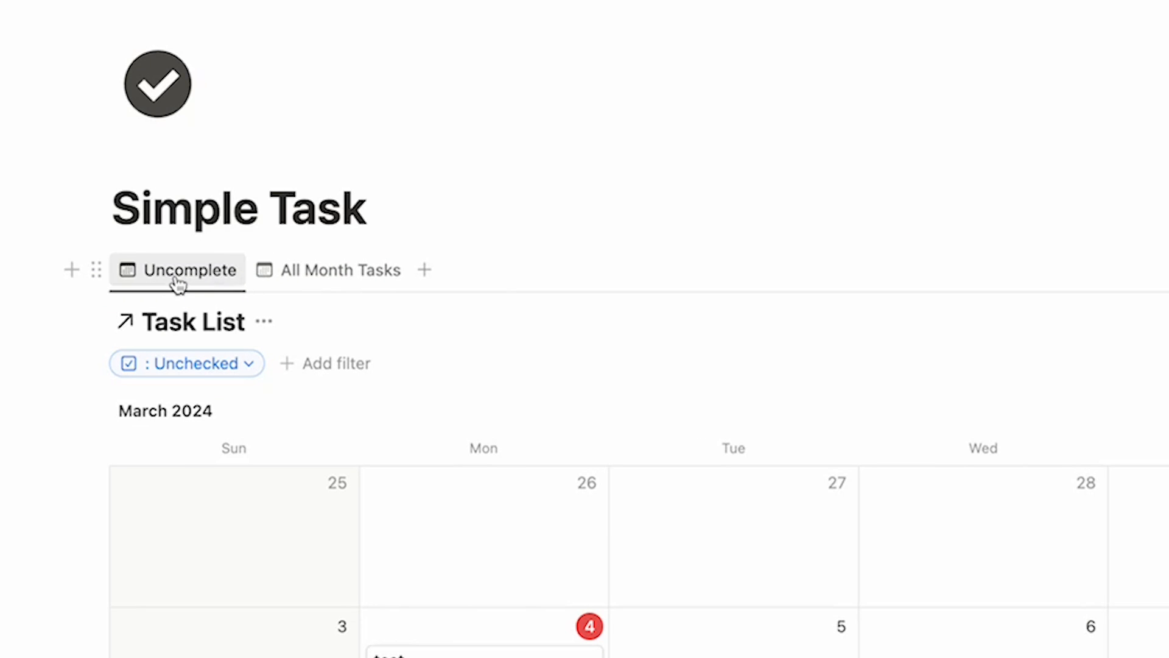
scroll(517, 201, "down", 2)
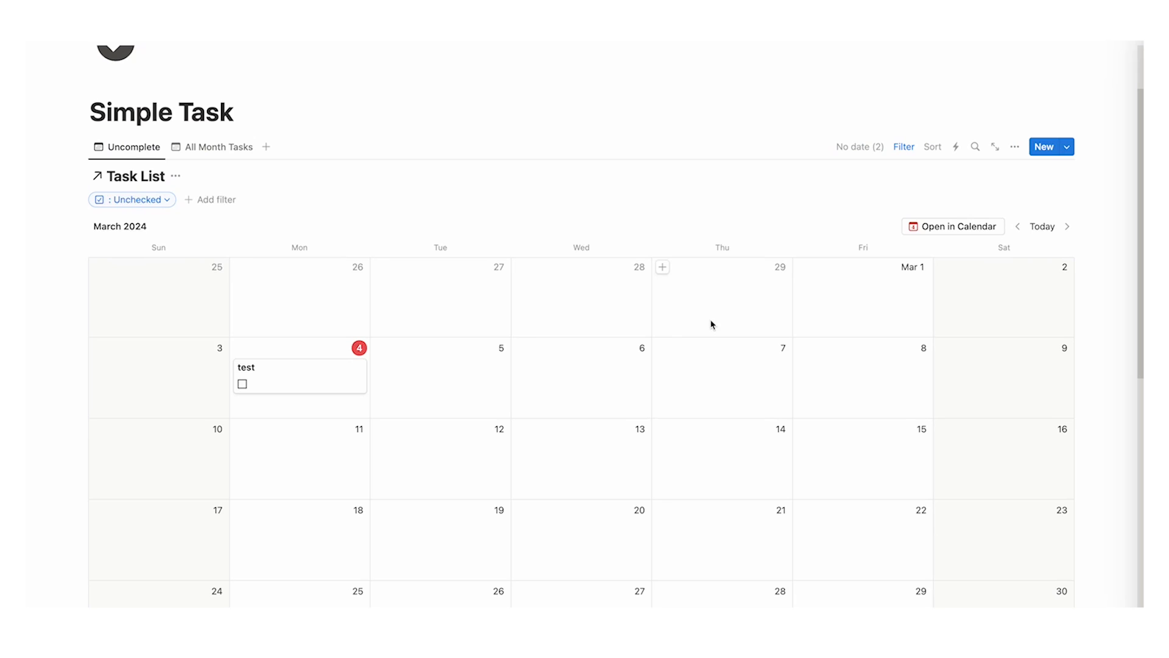
left_click(219, 147)
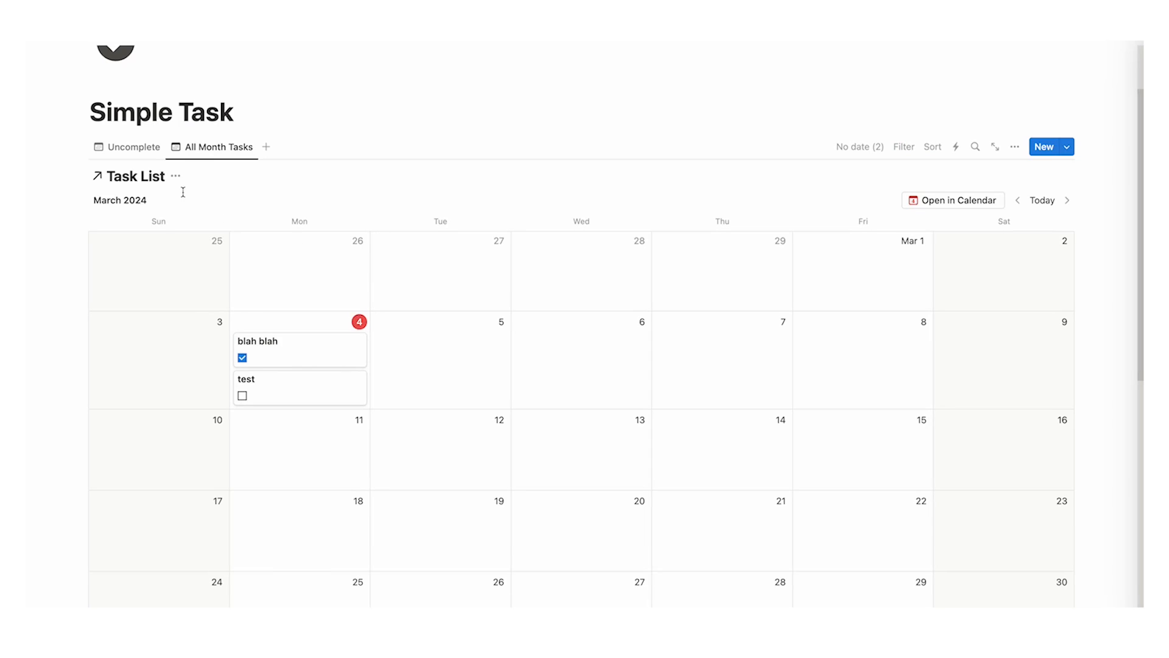
left_click(131, 147)
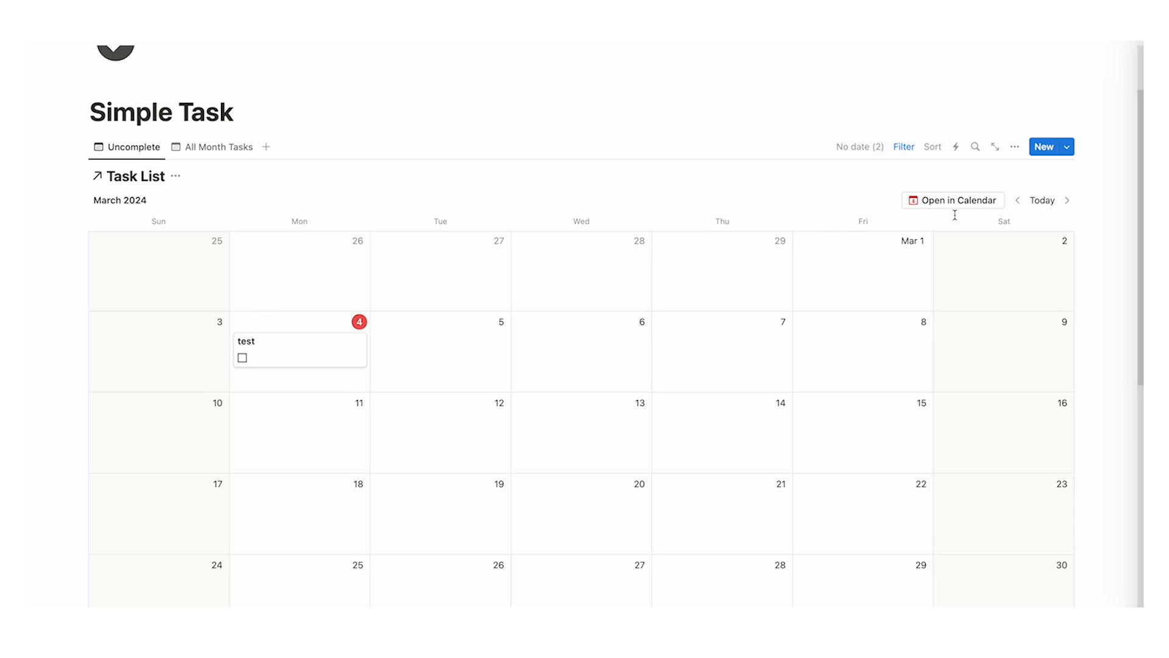
Step: Show the Projects property on the task cards in the Uncomplete calendar view
left_click(1014, 152)
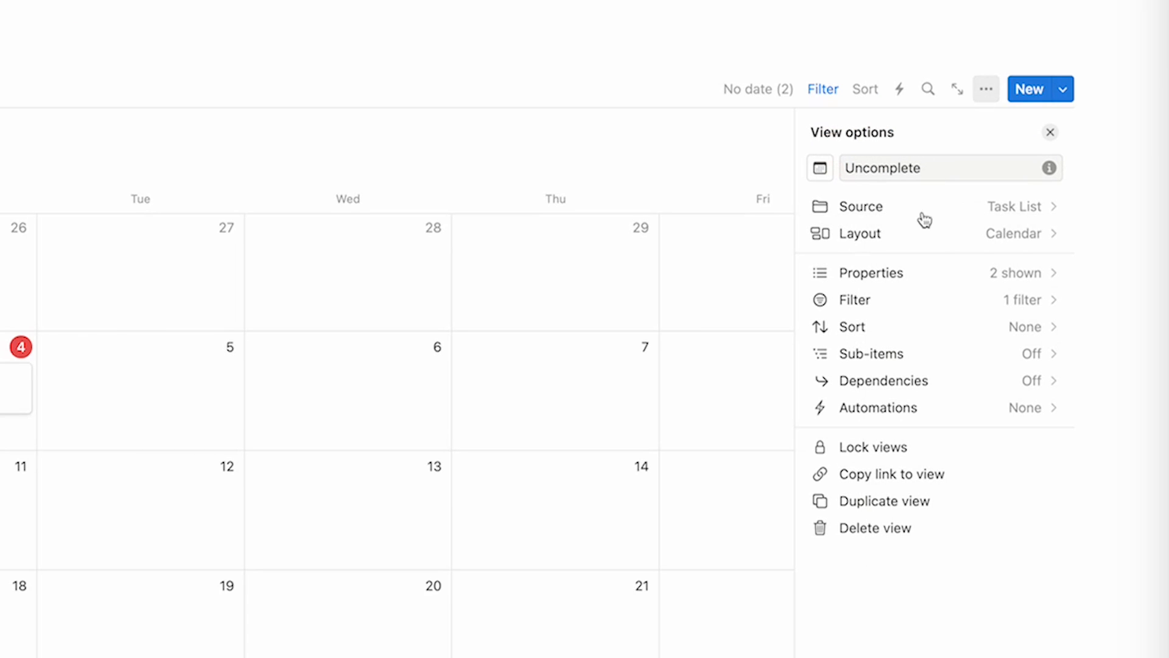
left_click(936, 280)
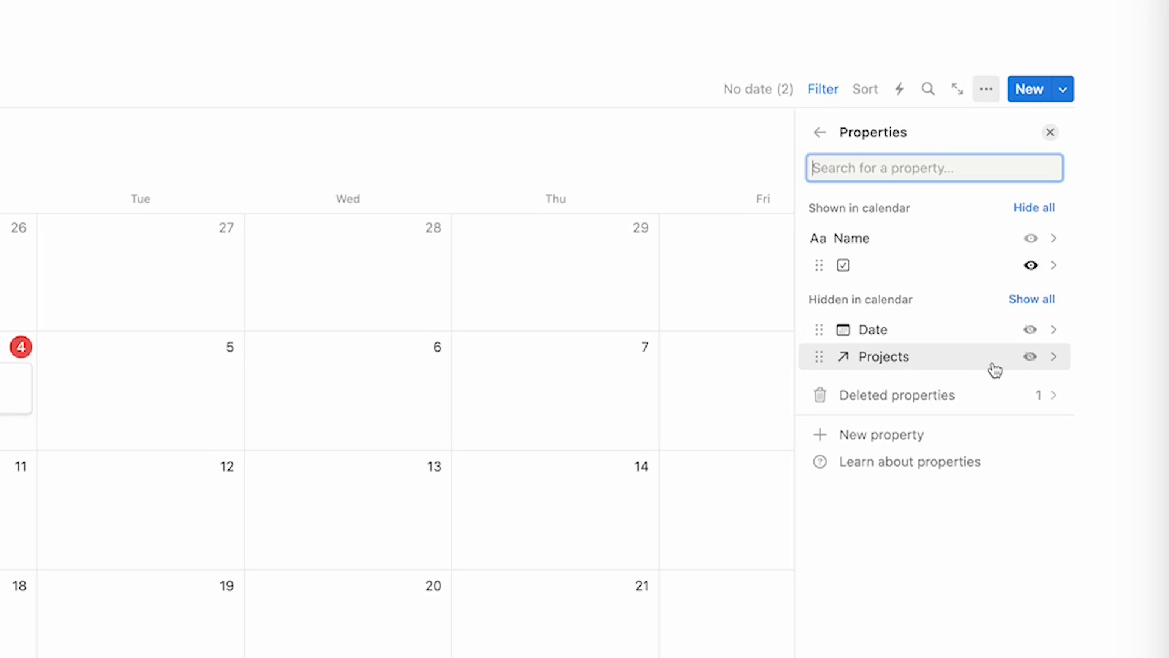
left_click(1029, 359)
key("Escape")
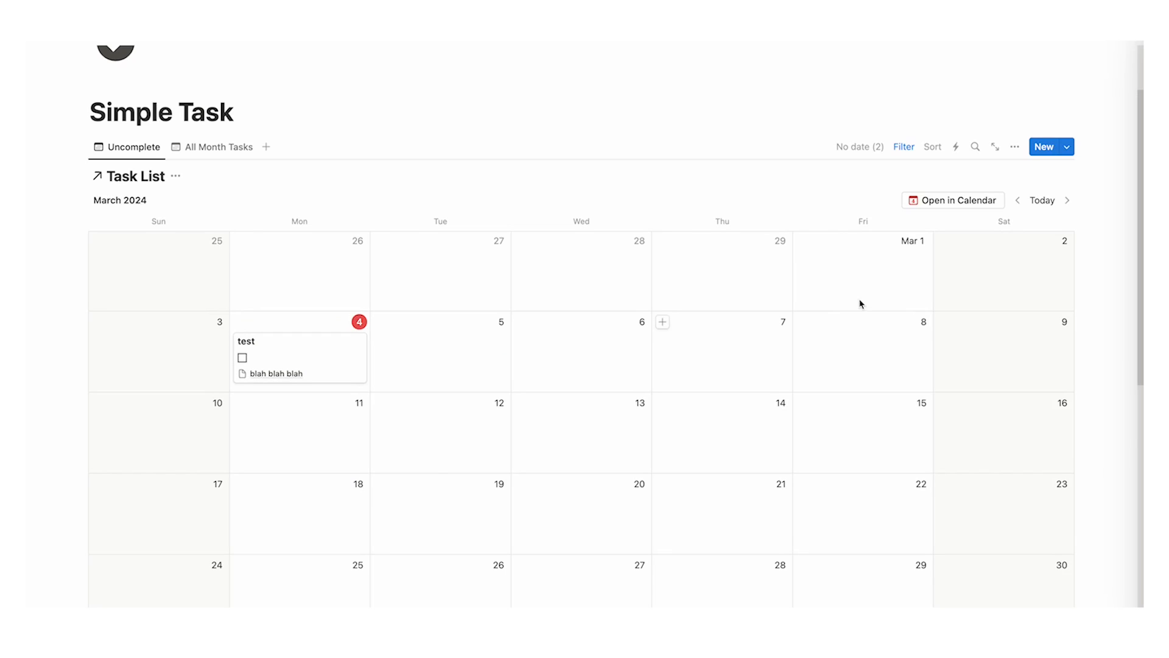
Step: Reorder the Uncomplete view's properties so Projects comes above the checkbox on the task cards
left_click(1016, 150)
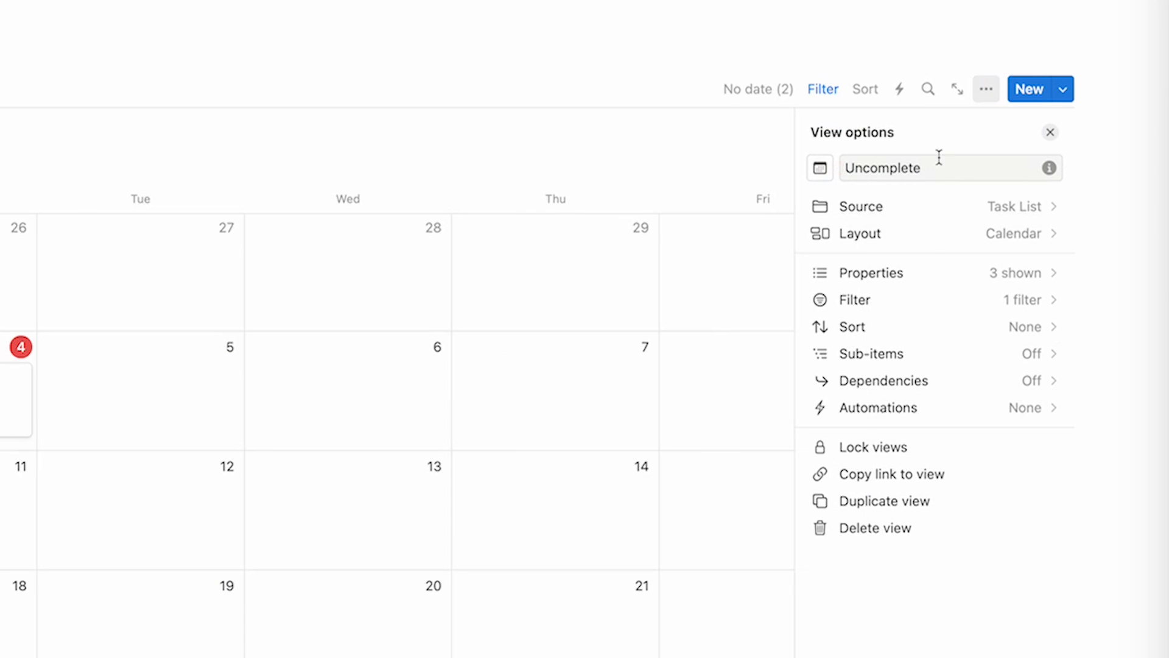
left_click(928, 274)
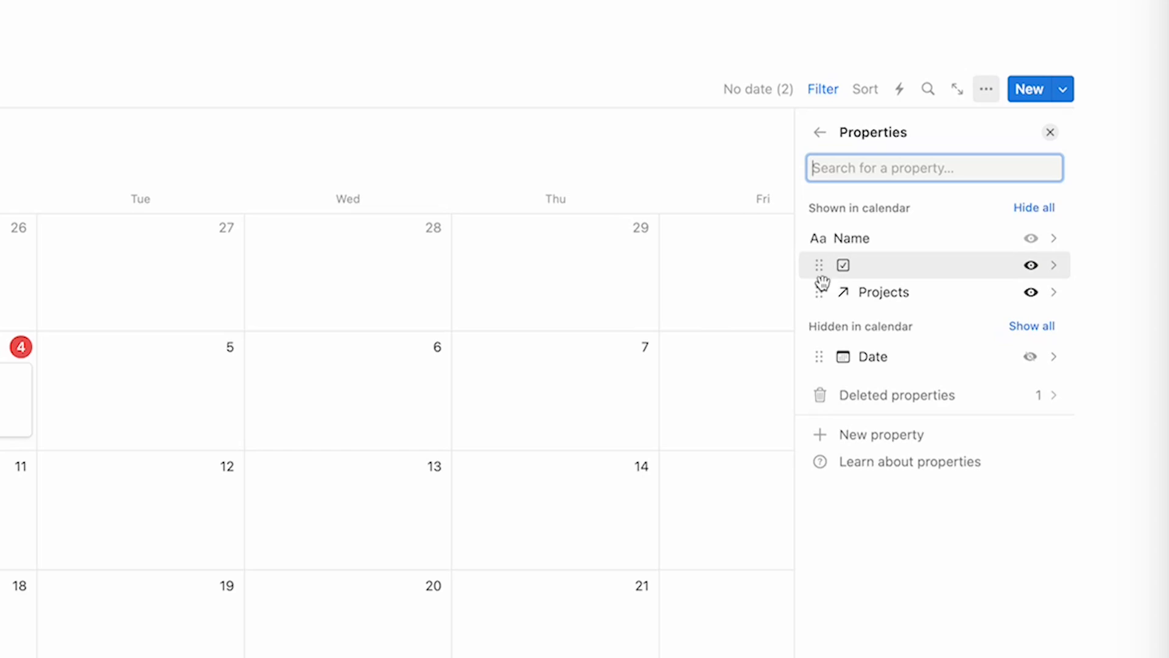
left_click_drag(822, 265, 820, 292)
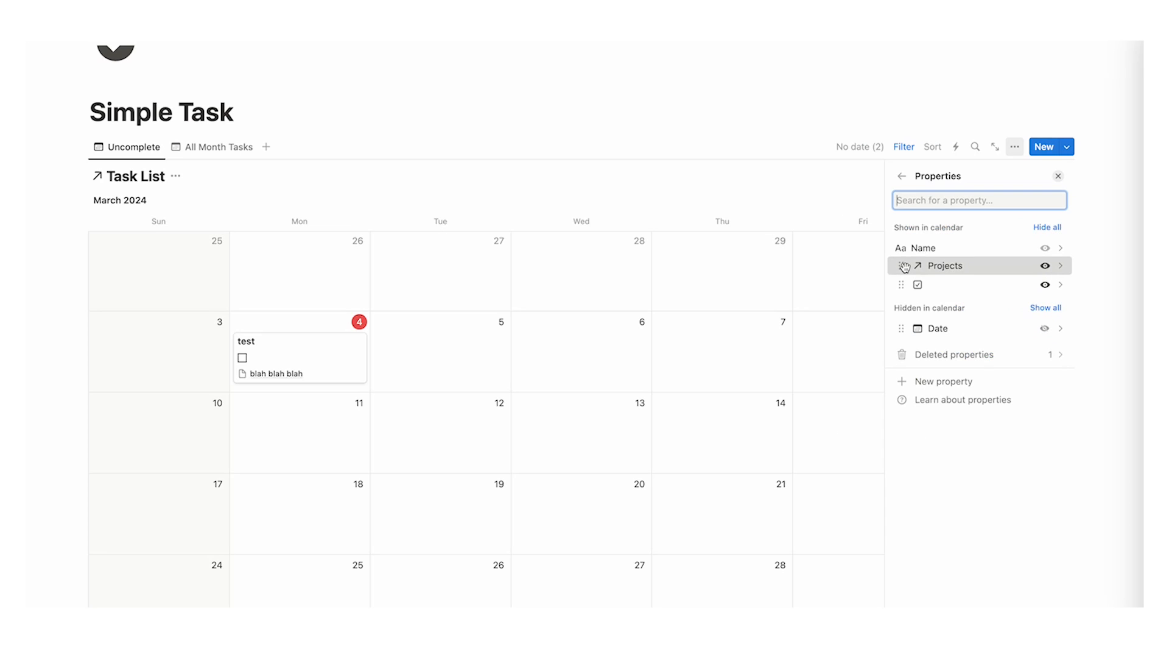
left_click_drag(904, 266, 905, 266)
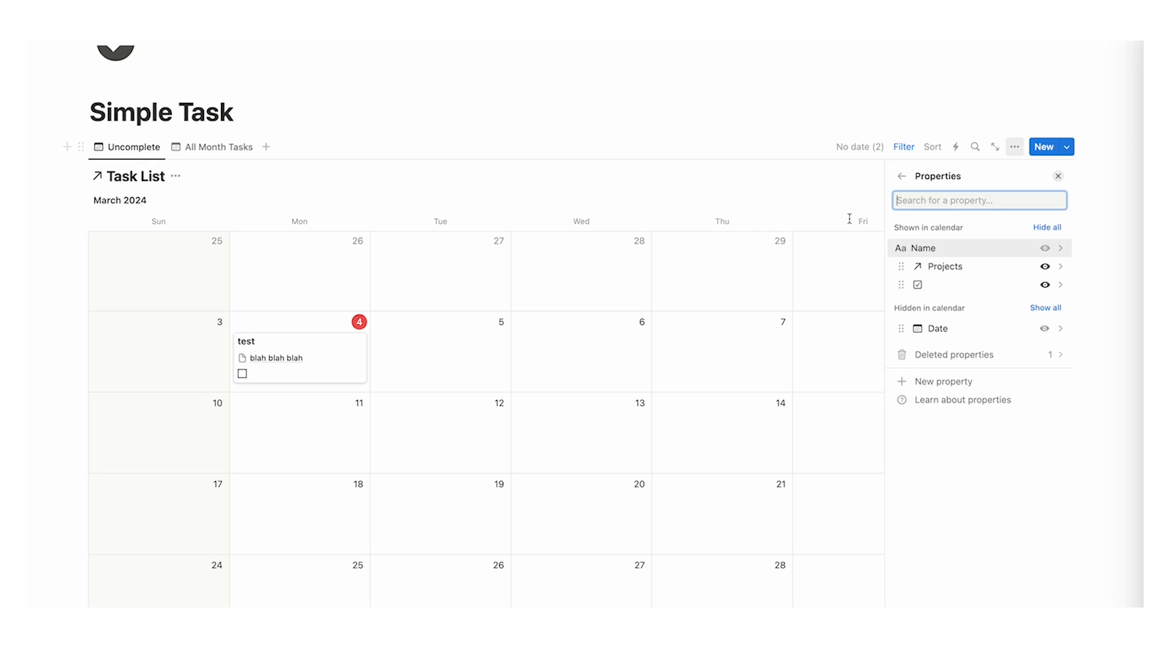
left_click(1057, 176)
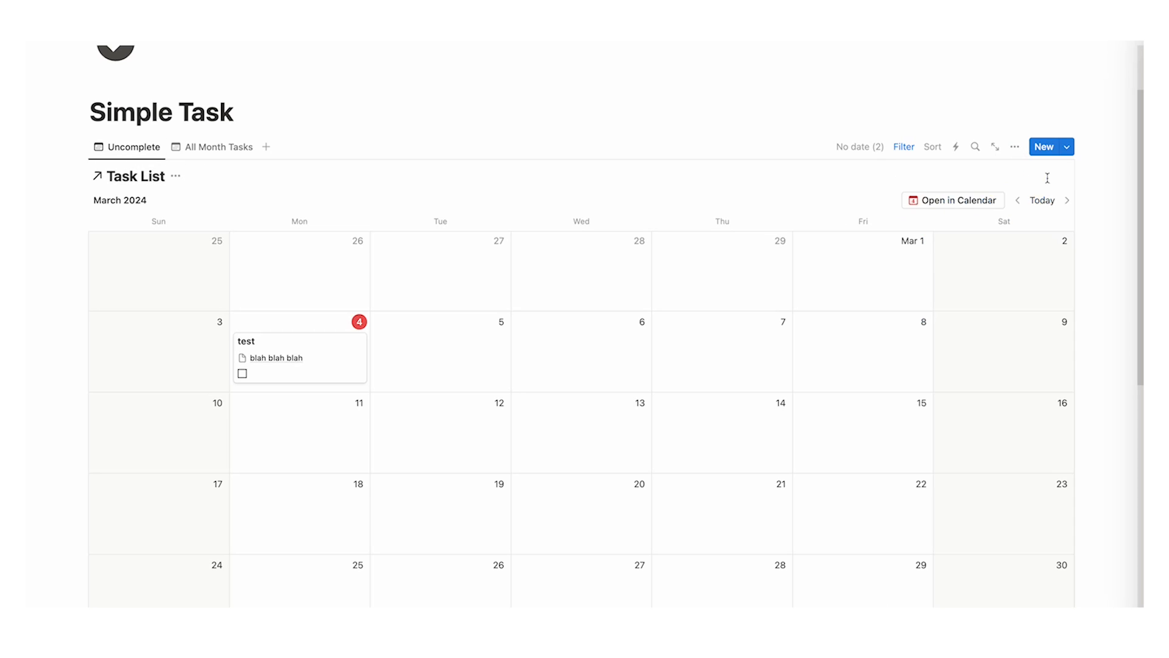
Step: Compare the cards in the All Month Tasks and Uncomplete calendars and review the Uncomplete view's options
left_click(208, 155)
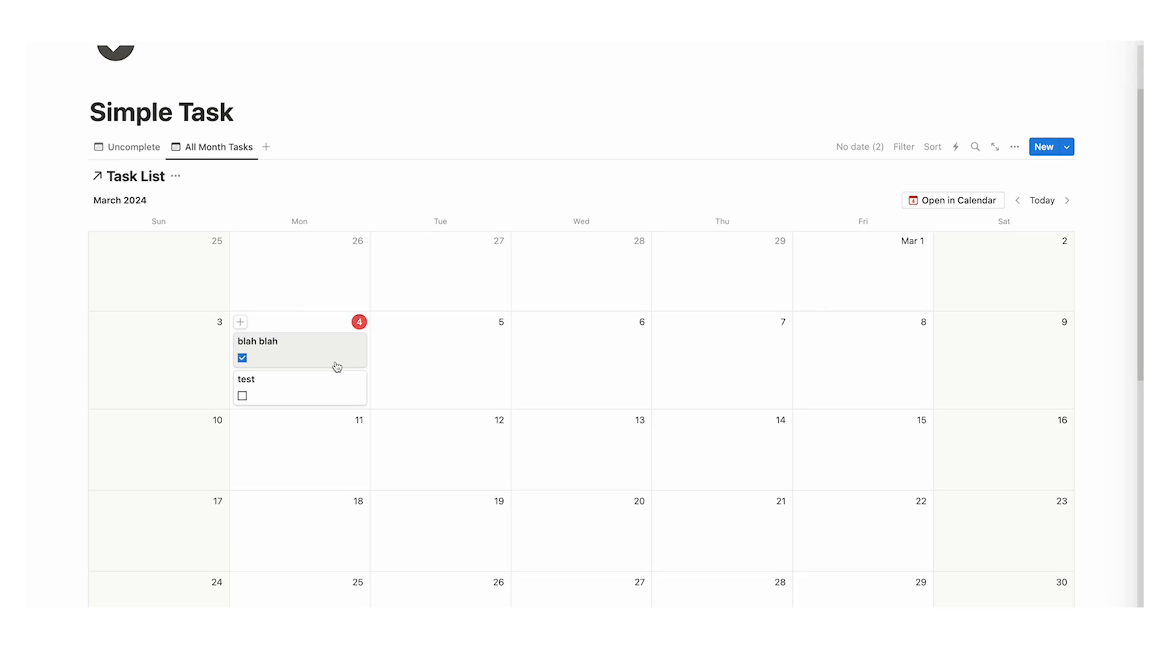
left_click(153, 155)
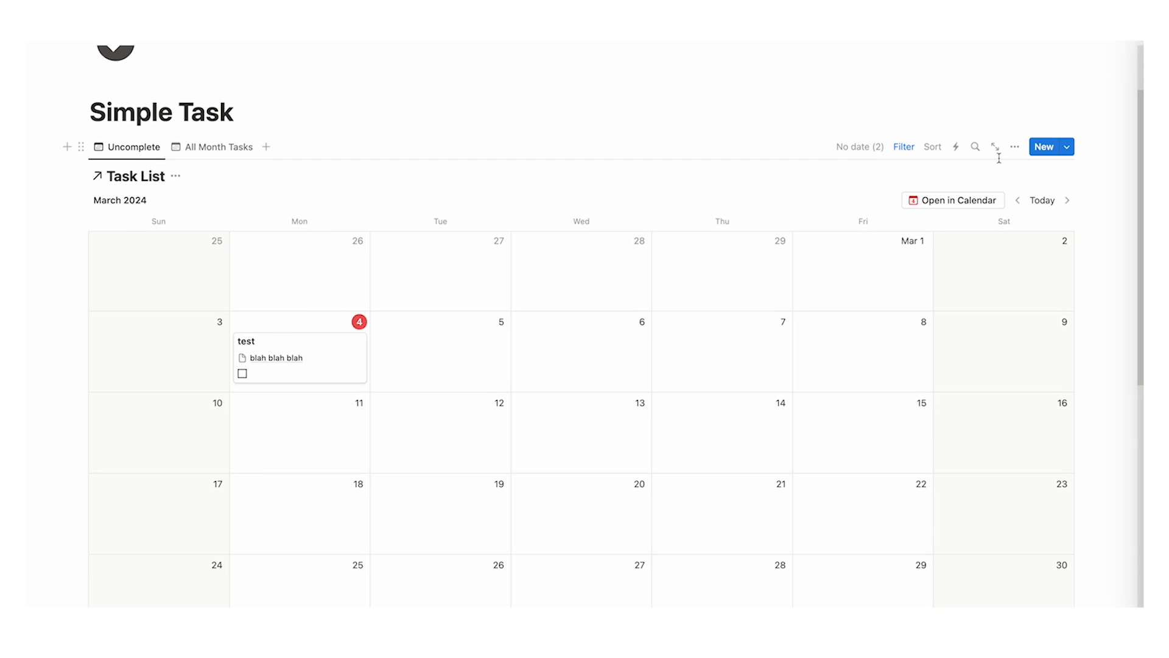
left_click(1014, 146)
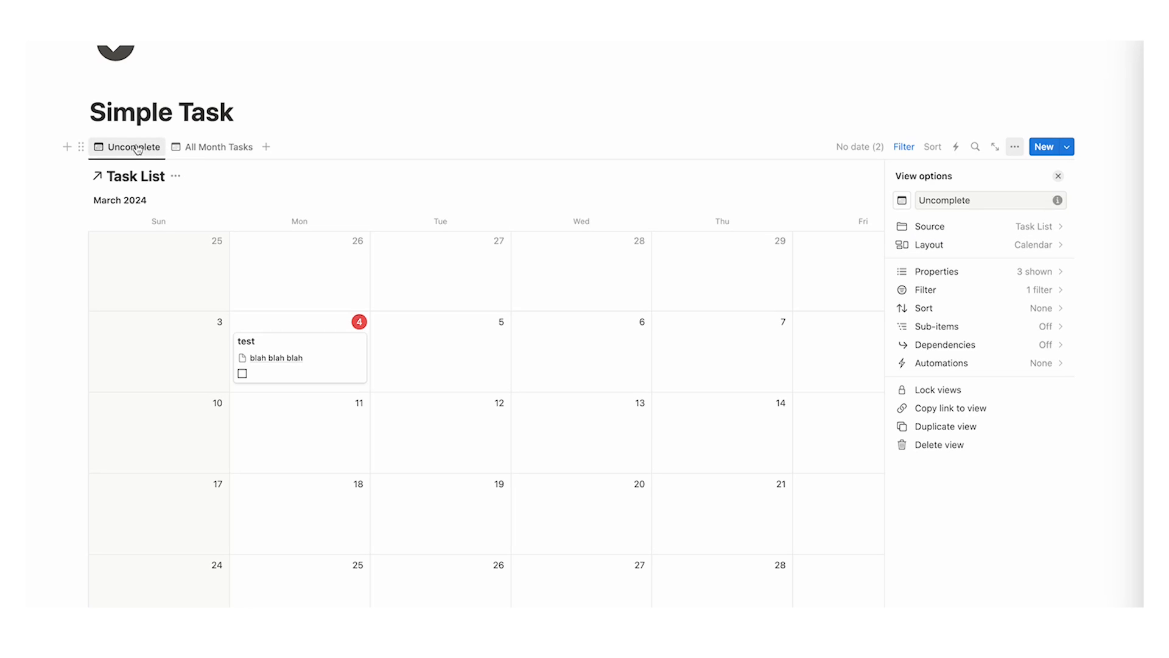
left_click(567, 314)
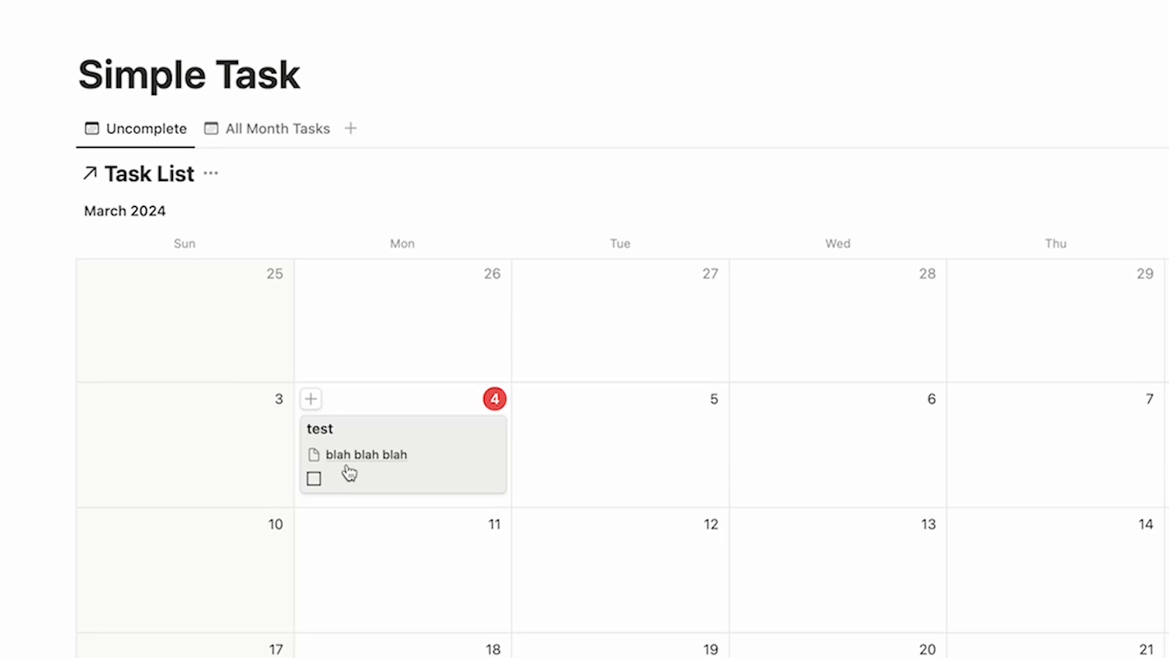
Step: Duplicate the Uncomplete calendar view and name the copy Uncompleted Week
scroll(295, 305, "down", 5)
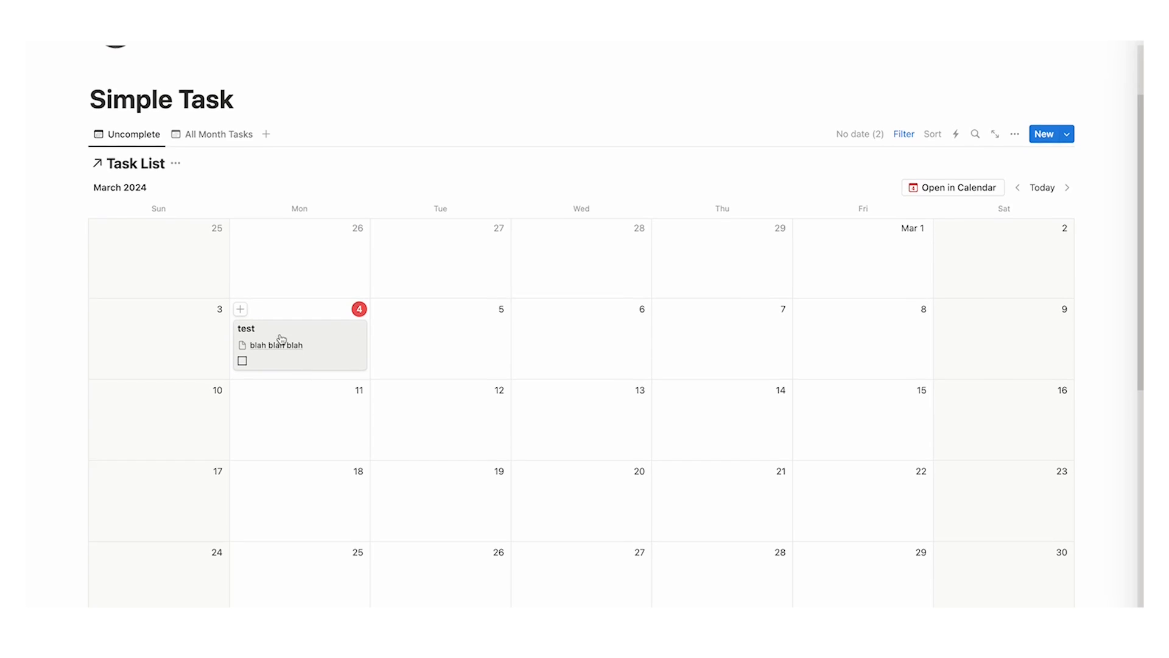
scroll(711, 324, "up", 5)
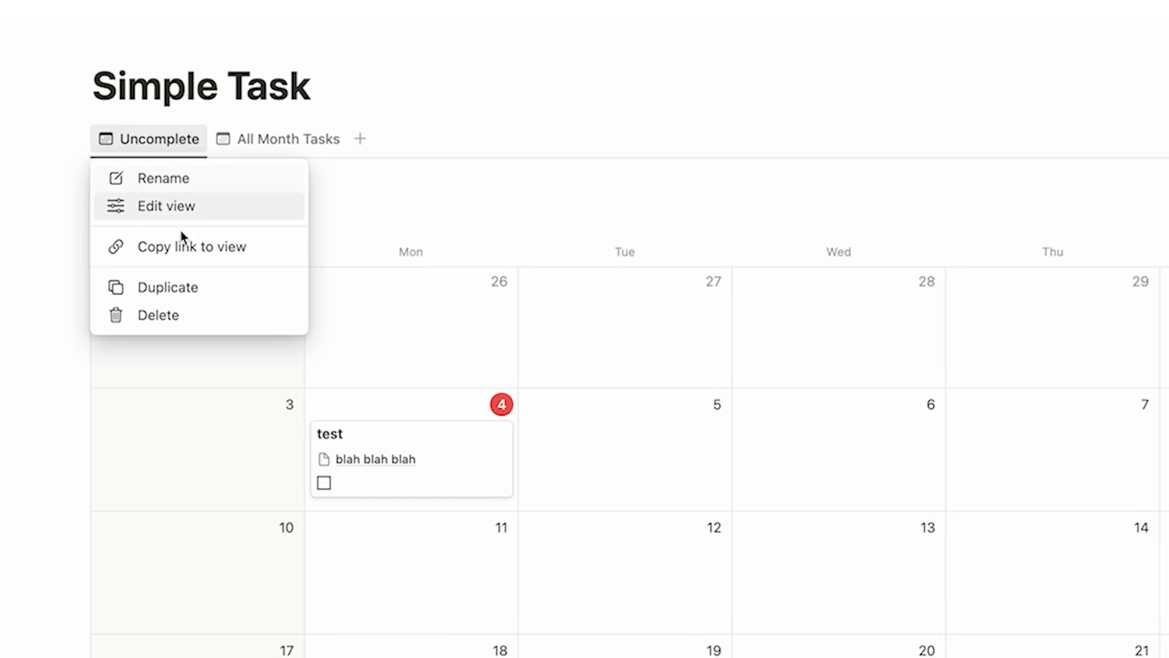
left_click(231, 299)
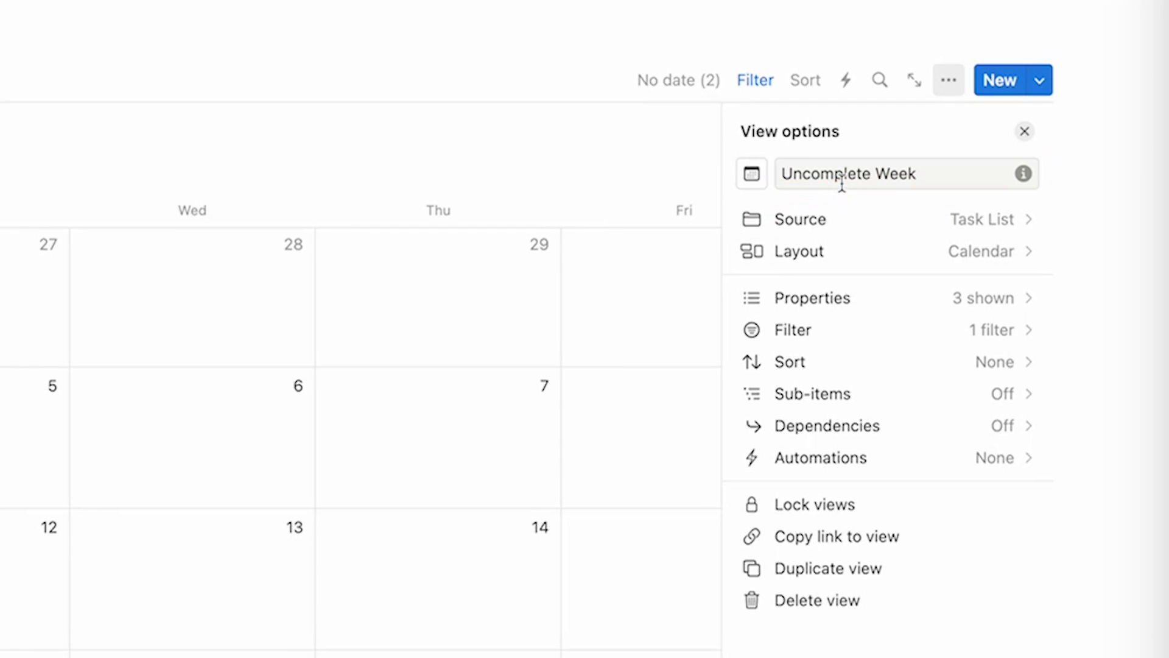
type("d")
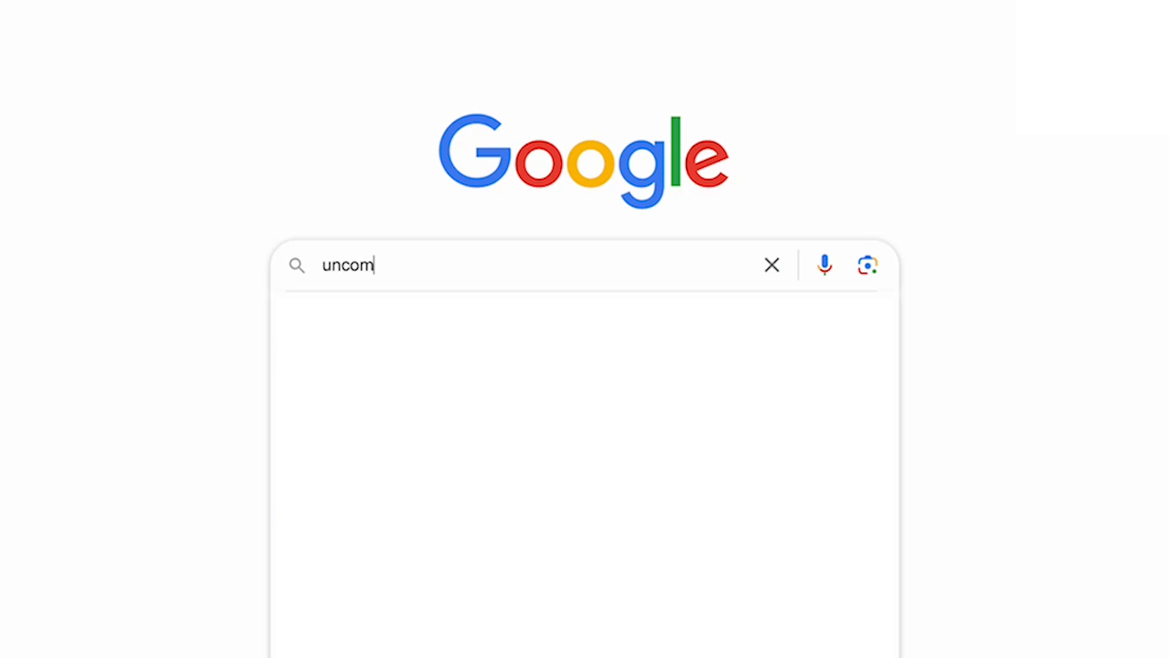
type("pleted Week")
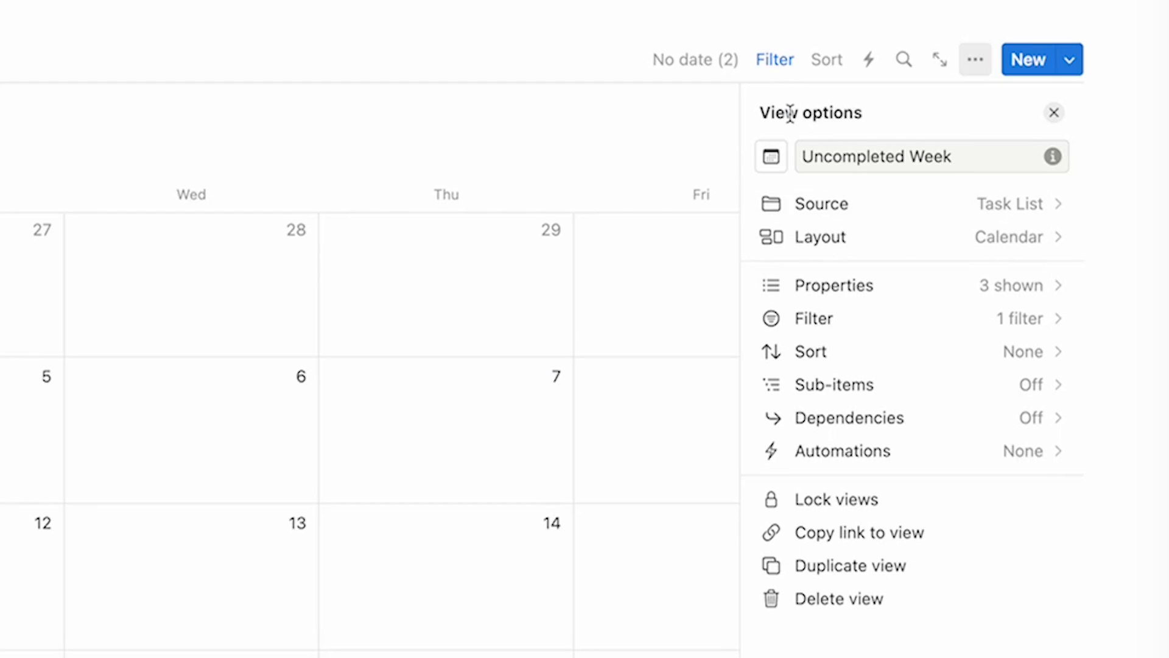
Step: Set the Uncompleted Week calendar to show as Week and place the view before Uncomplete
left_click(899, 243)
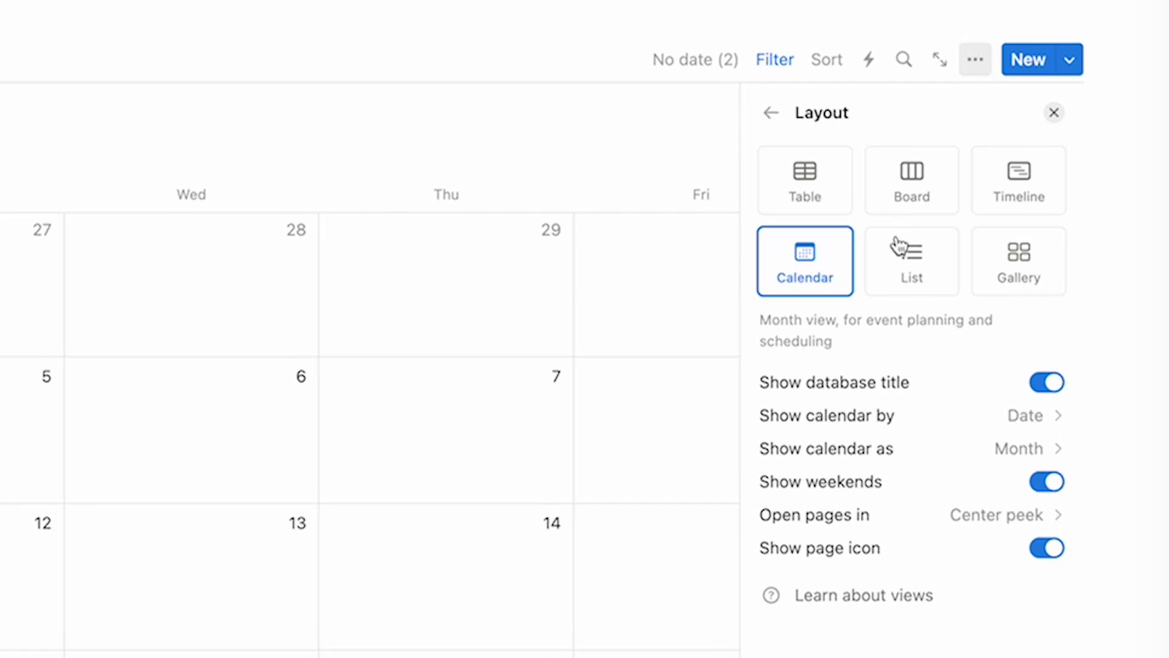
left_click(928, 458)
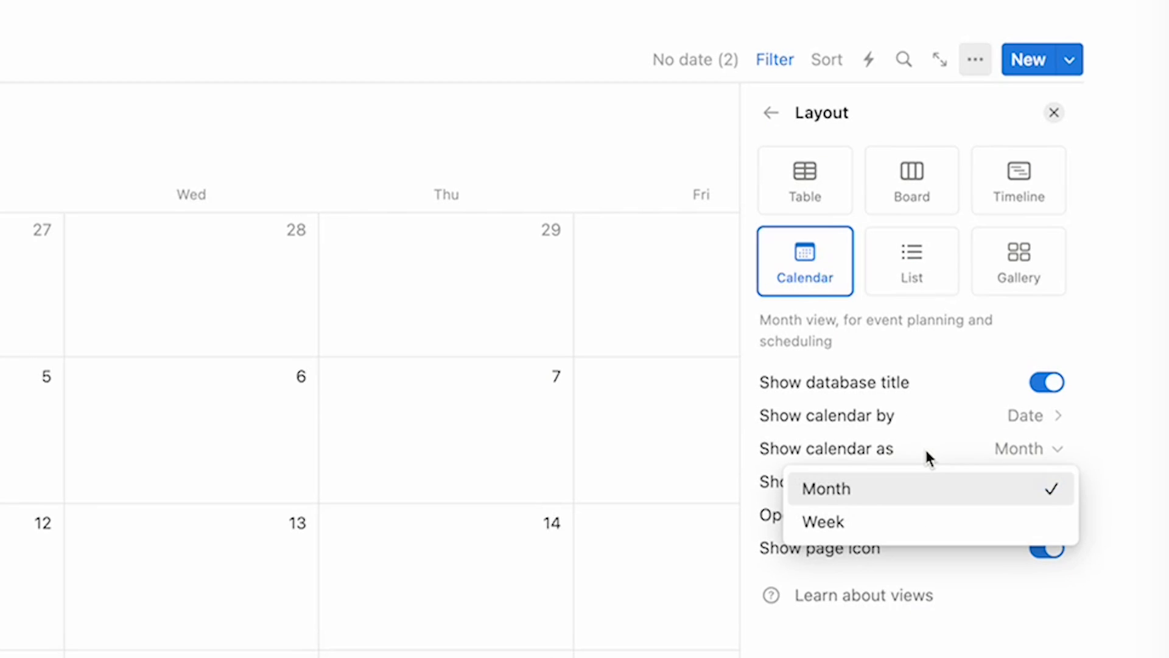
left_click(857, 525)
left_click_drag(320, 137, 150, 142)
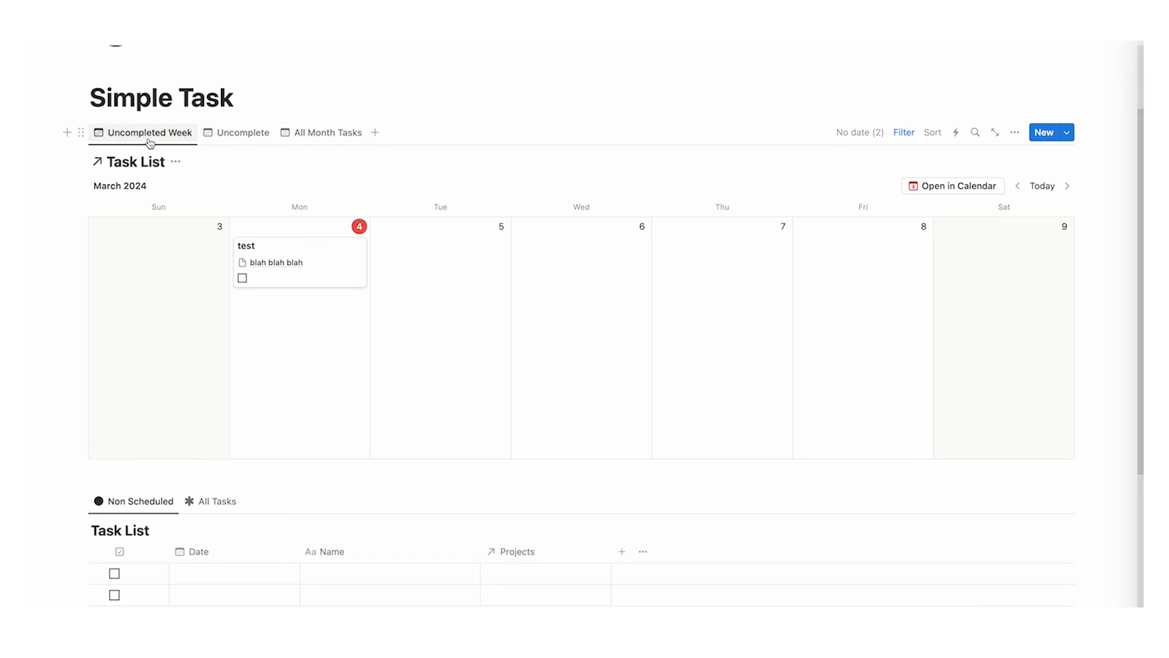
Step: Hide the database title in the Uncompleted Week calendar view
scroll(496, 347, "up", 3)
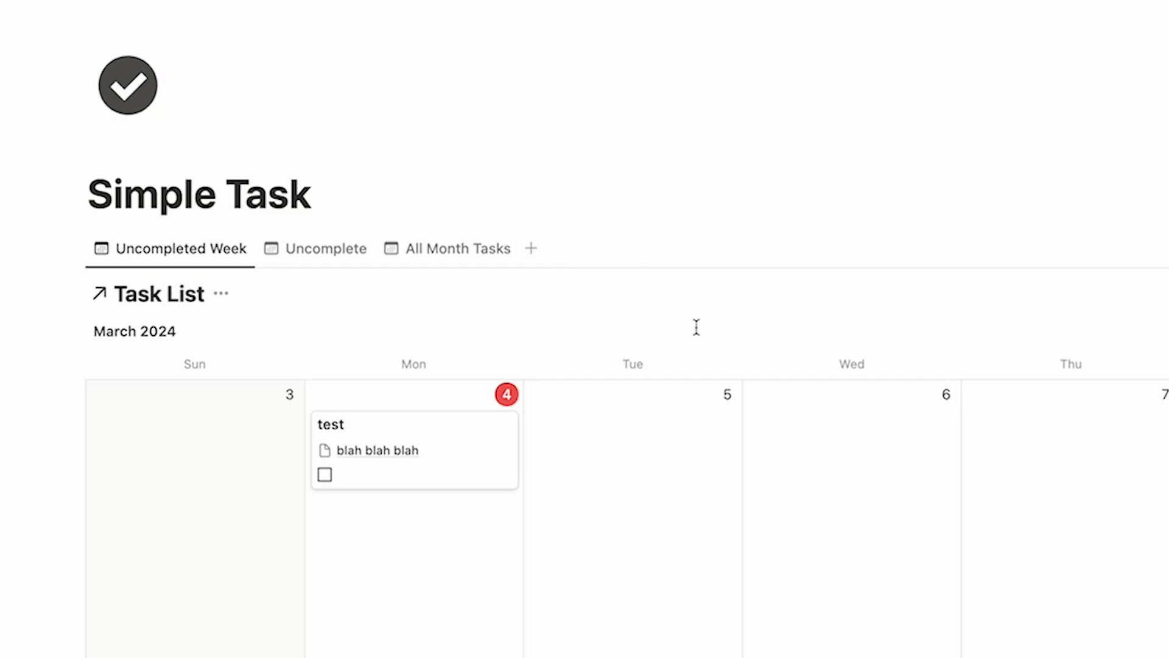
left_click(946, 67)
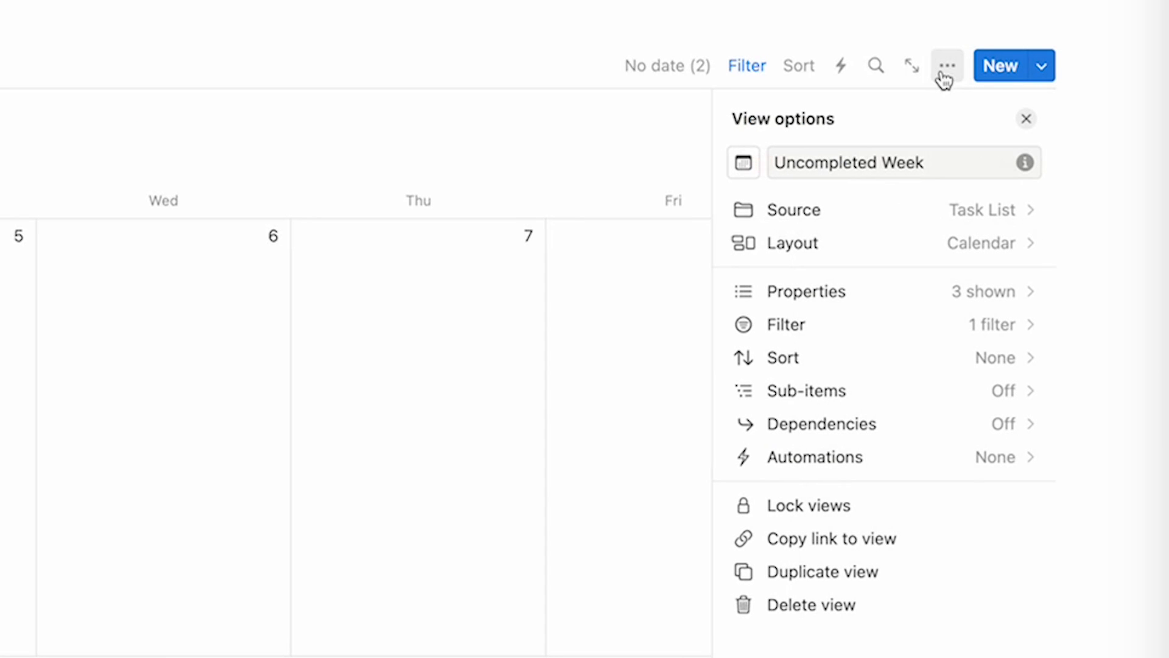
left_click(888, 244)
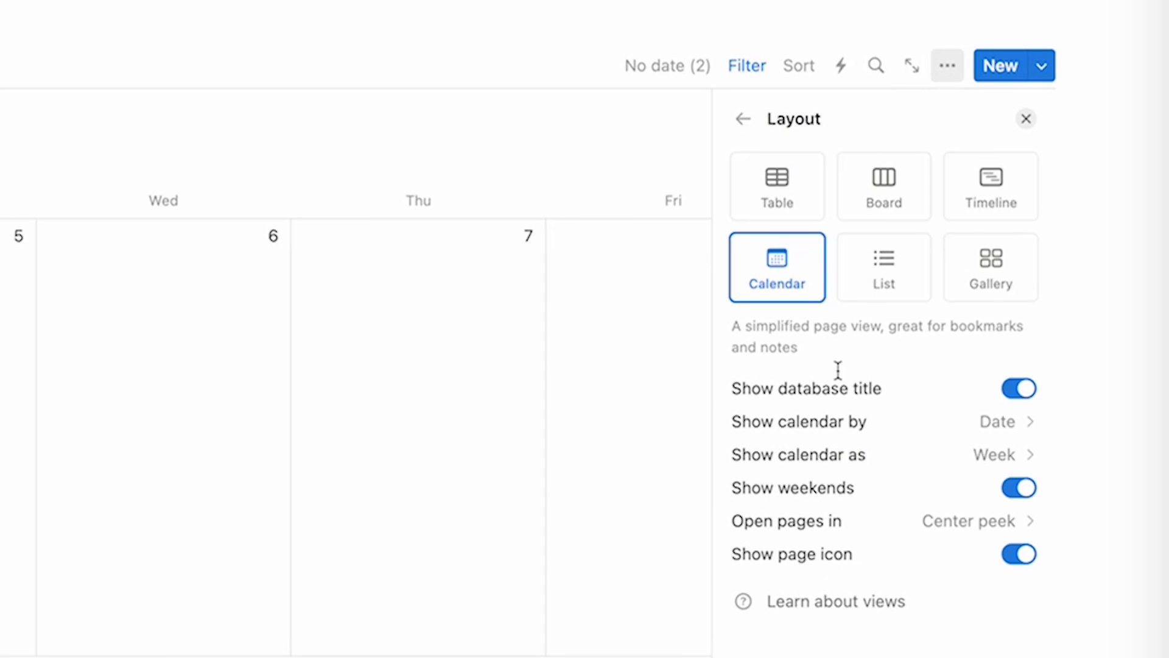
left_click(1015, 391)
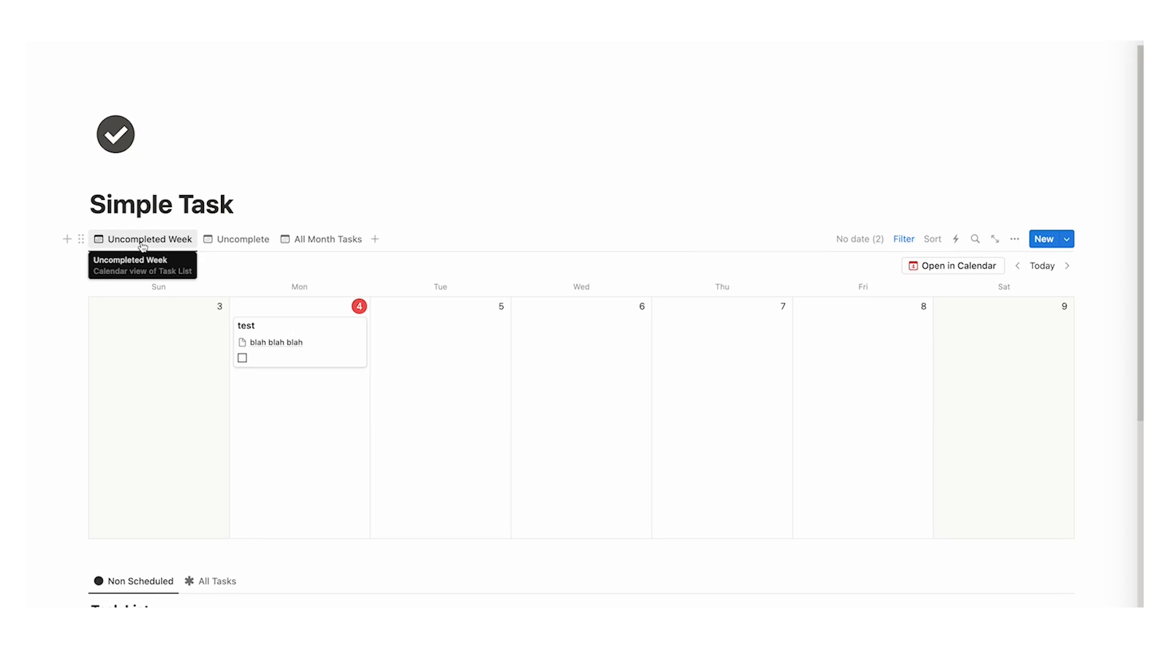
Step: Compare the task cards shown in the Uncomplete and All Month Tasks calendar views
left_click(238, 240)
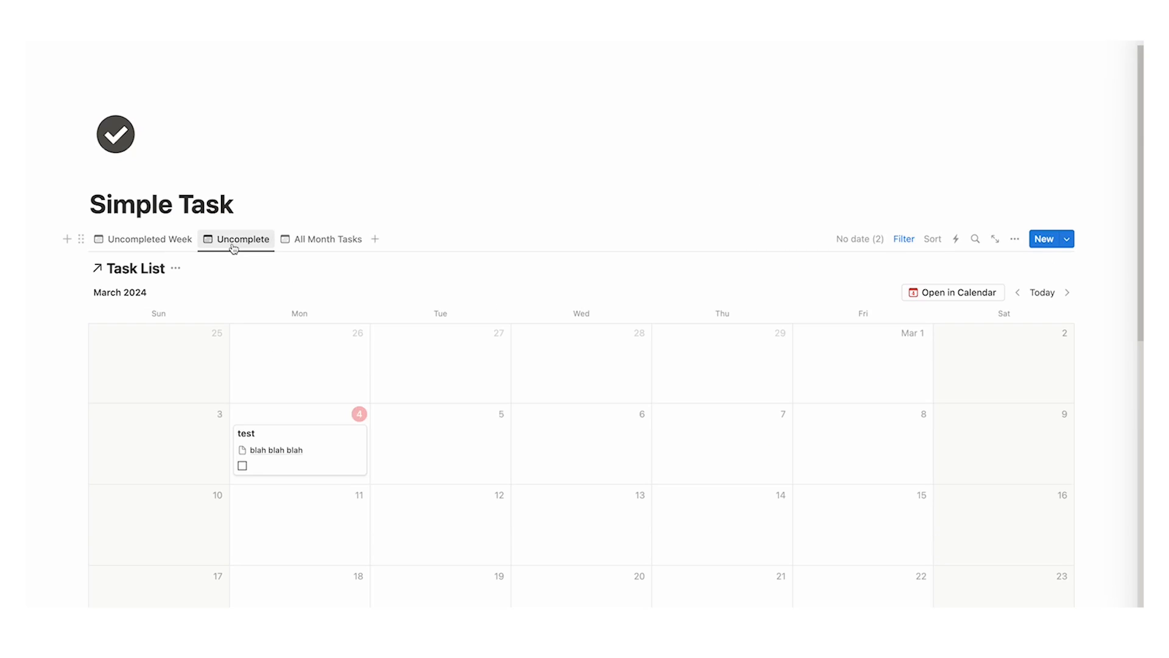
scroll(268, 317, "down", 3)
scroll(264, 330, "up", 3)
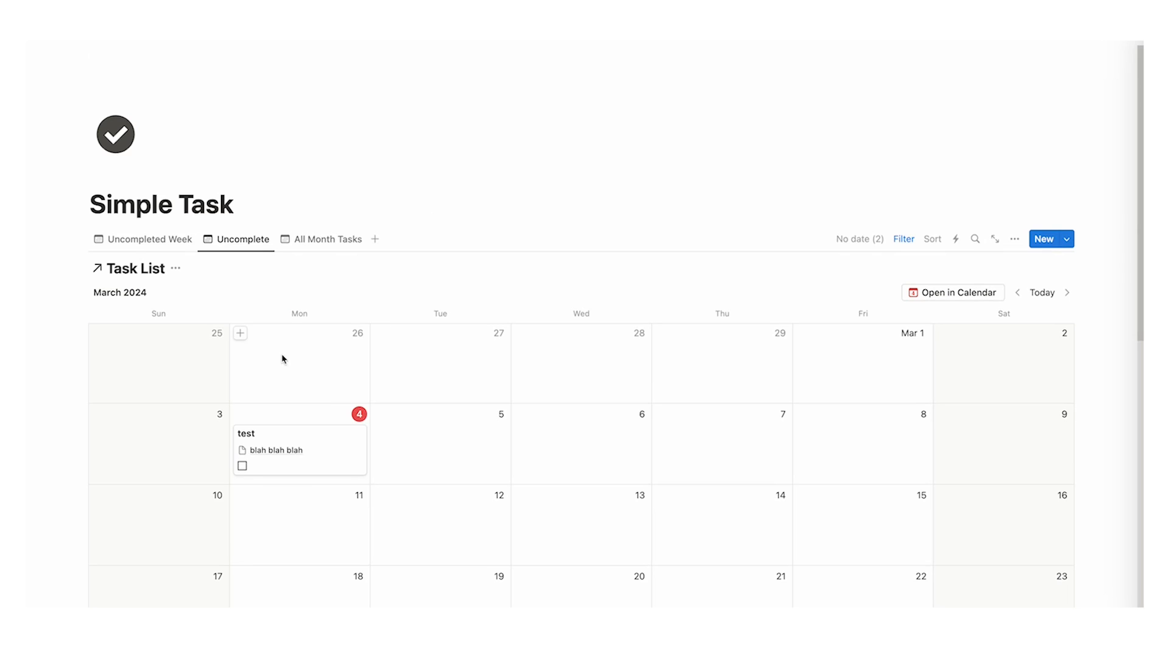
left_click(300, 246)
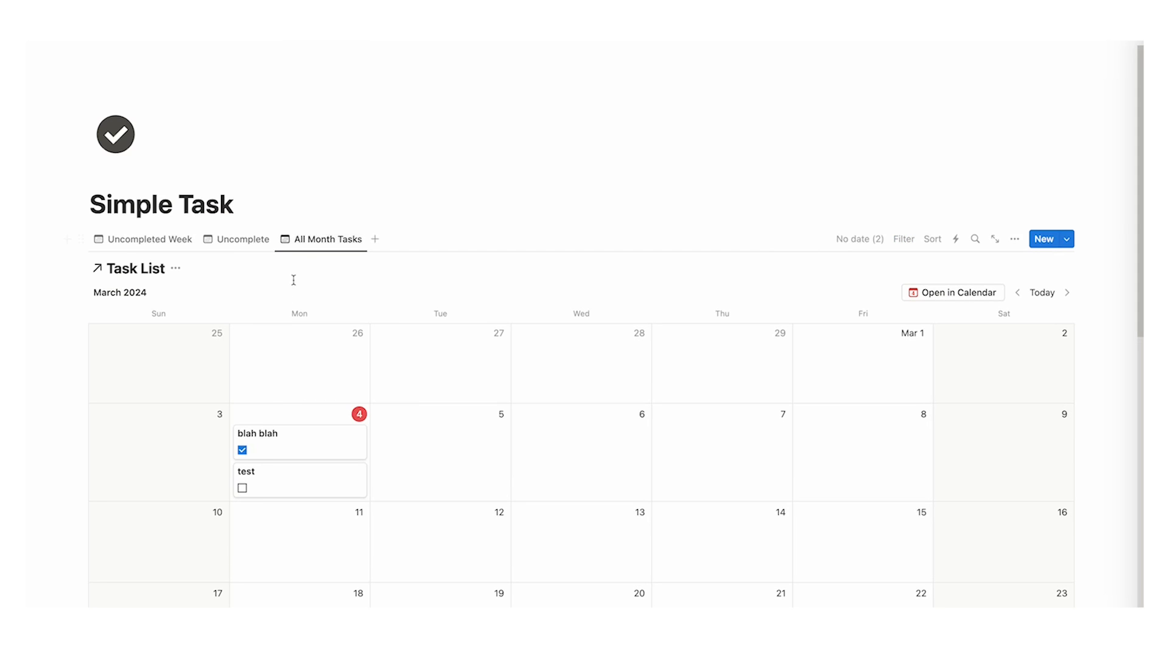
scroll(547, 433, "down", 1)
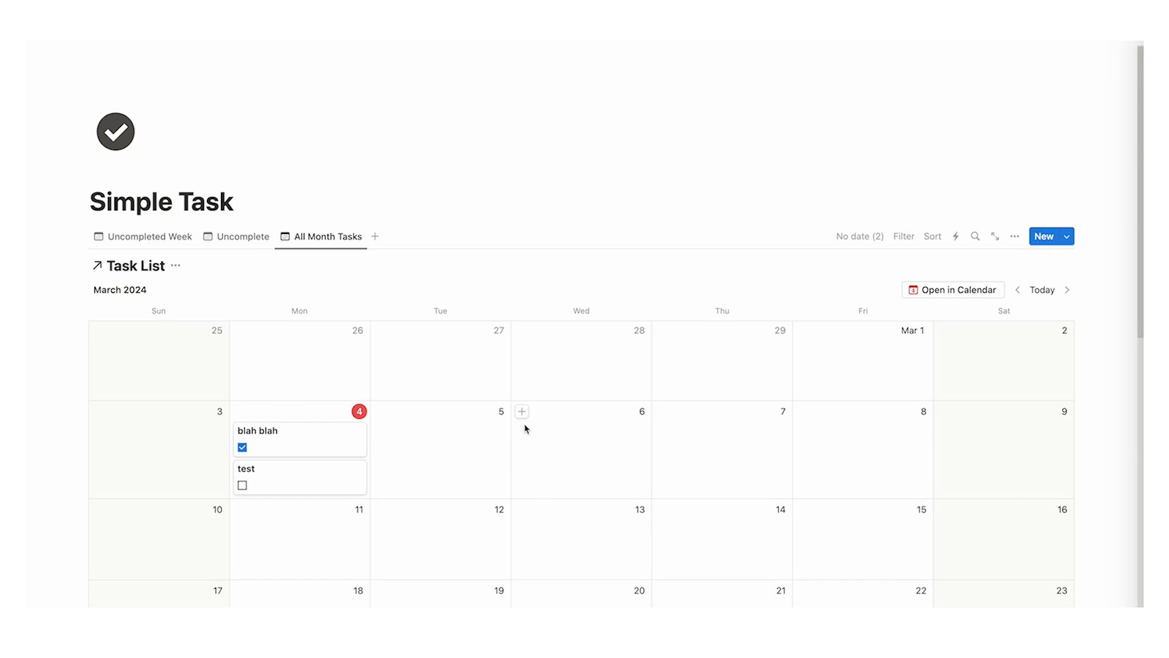
Step: Name the first non-scheduled task "blah blah blah blah" and set its date to March 4, 2024
scroll(522, 423, "down", 10)
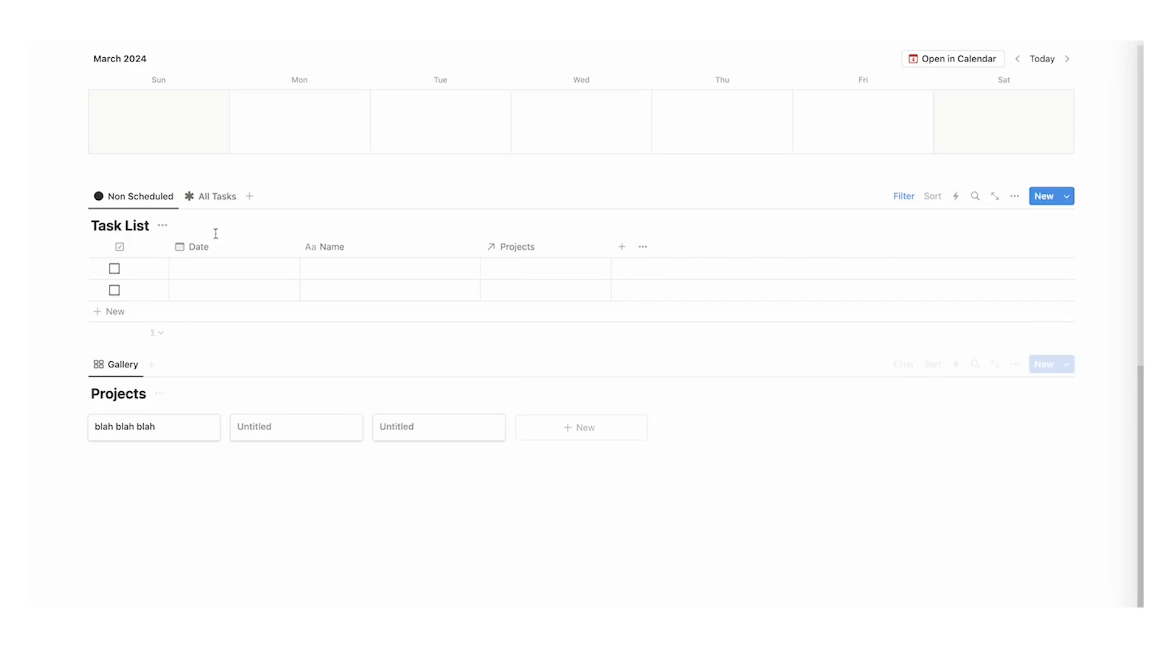
left_click(315, 269)
type("blah blah blah blah")
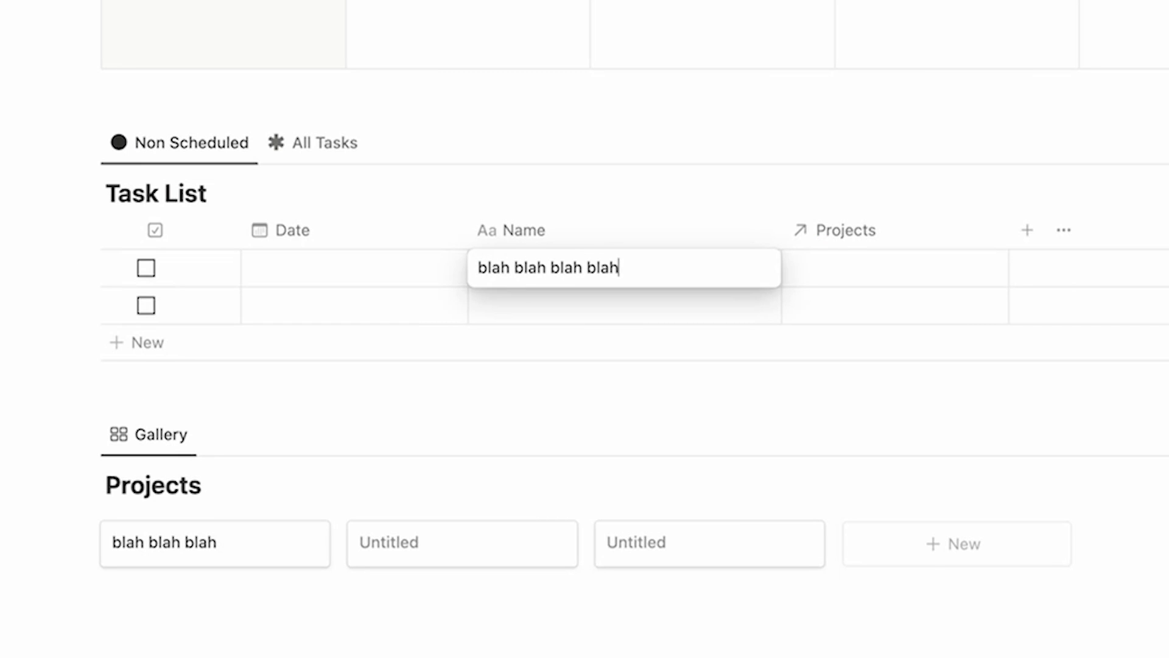
left_click(364, 269)
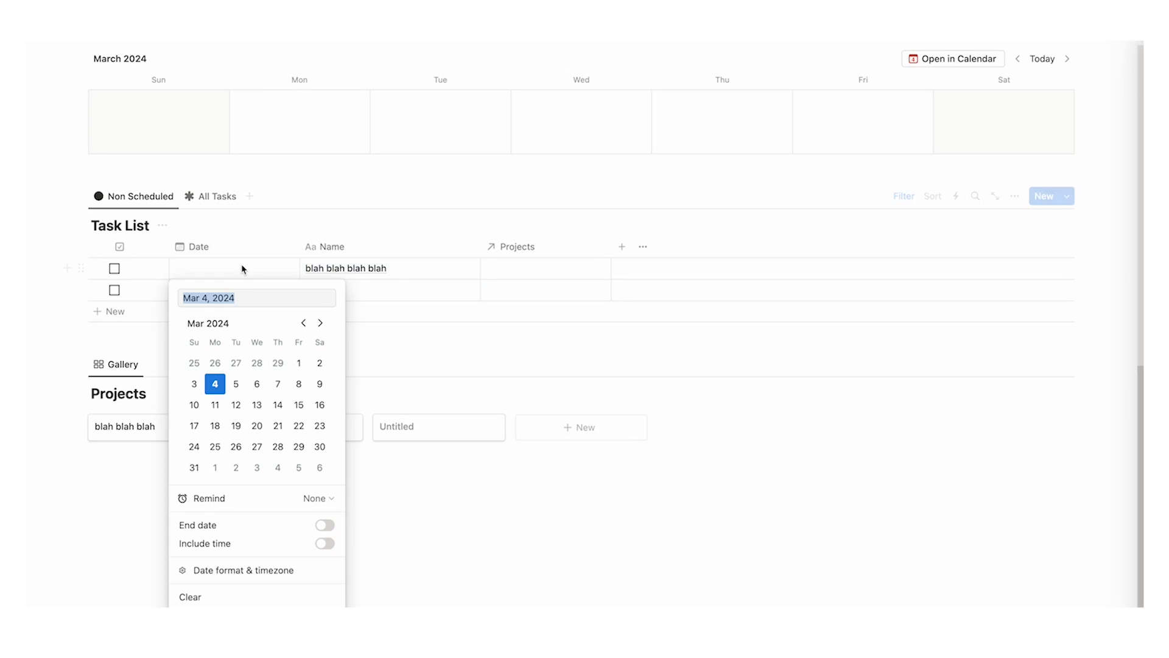
left_click(213, 384)
left_click(400, 172)
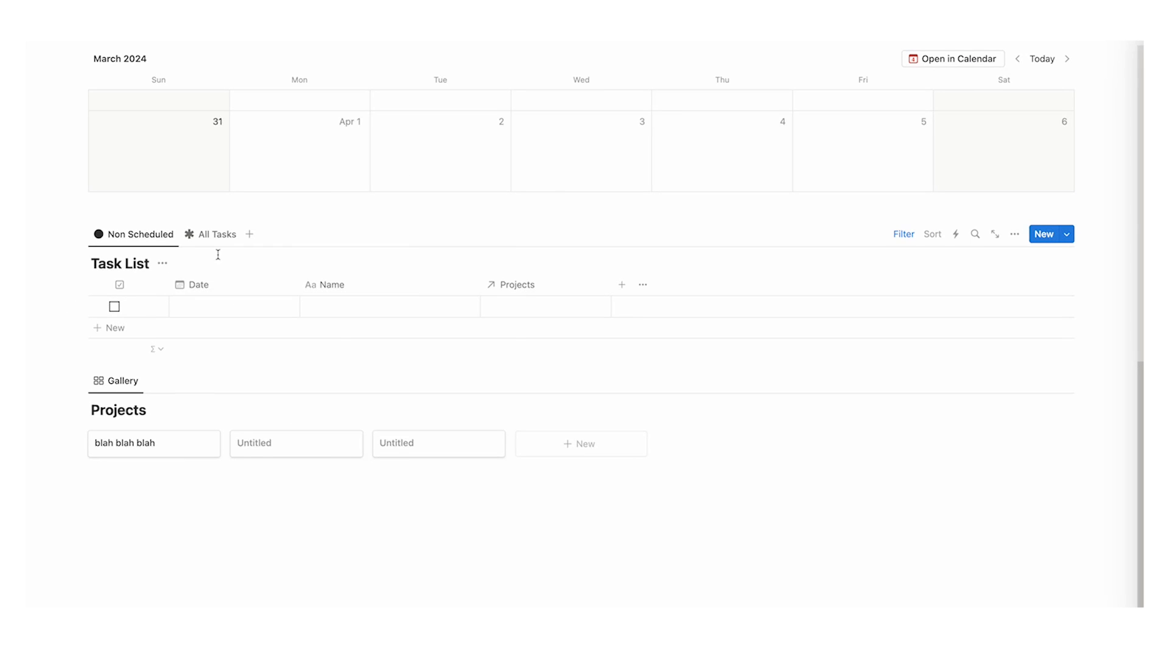
Step: Show the All Tasks view of the task list and delete the first untitled project from the Projects gallery
left_click(217, 235)
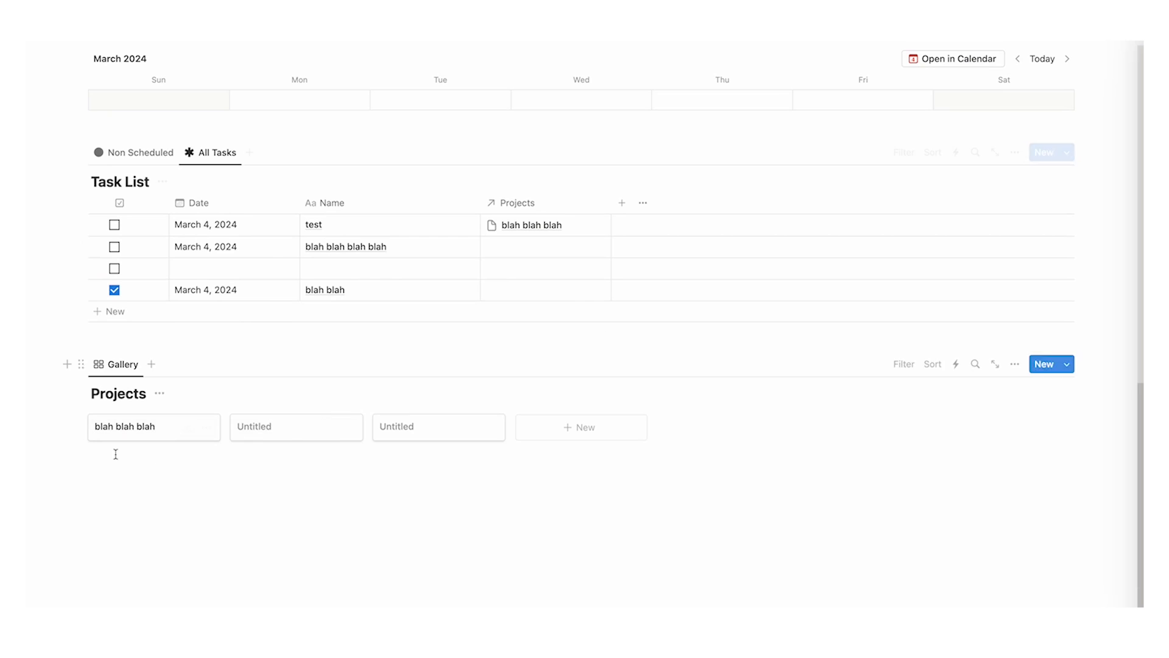
right_click(288, 440)
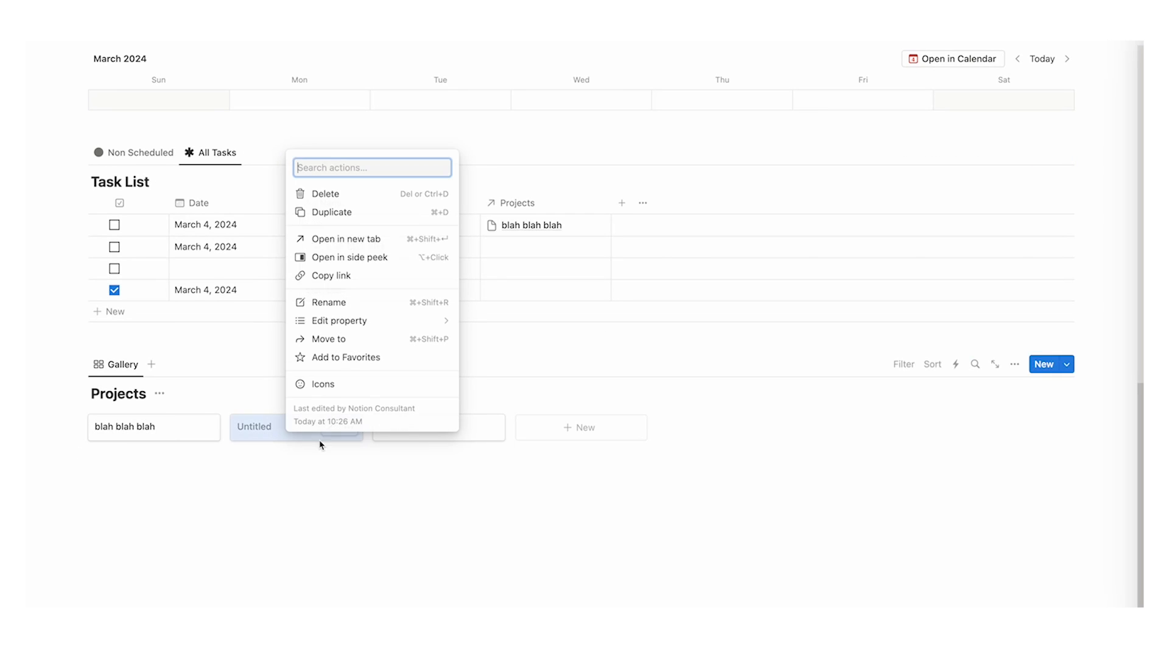
left_click(347, 194)
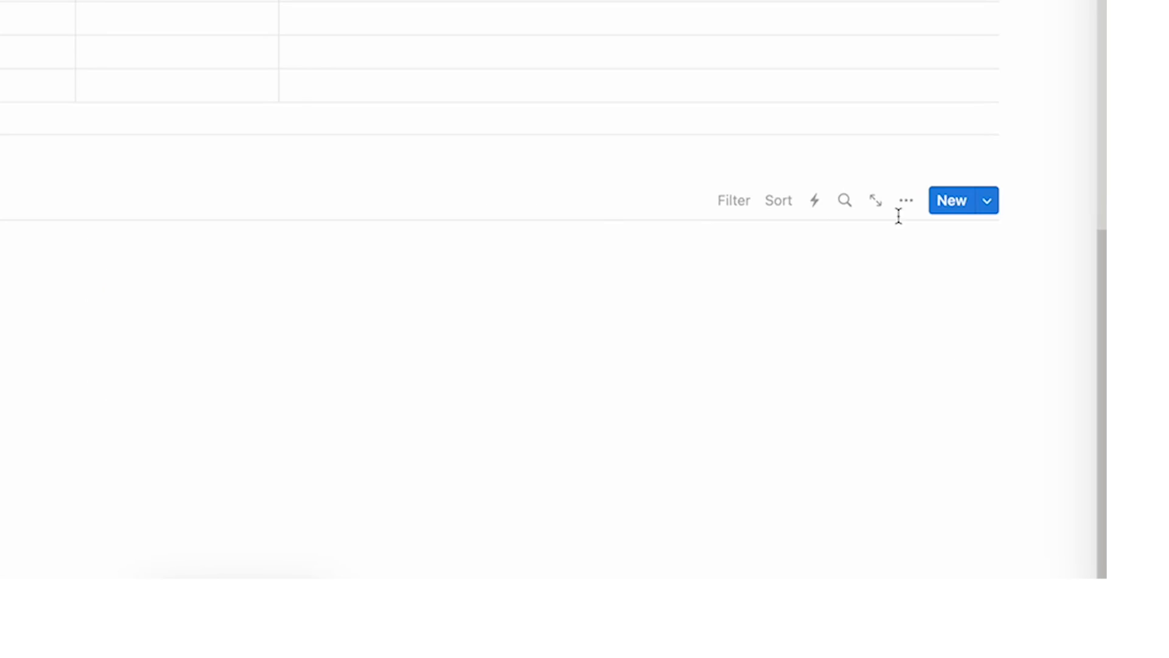
Step: Create a new Projects template and insert a linked table view of Task List copied from the All Tasks view
left_click(993, 202)
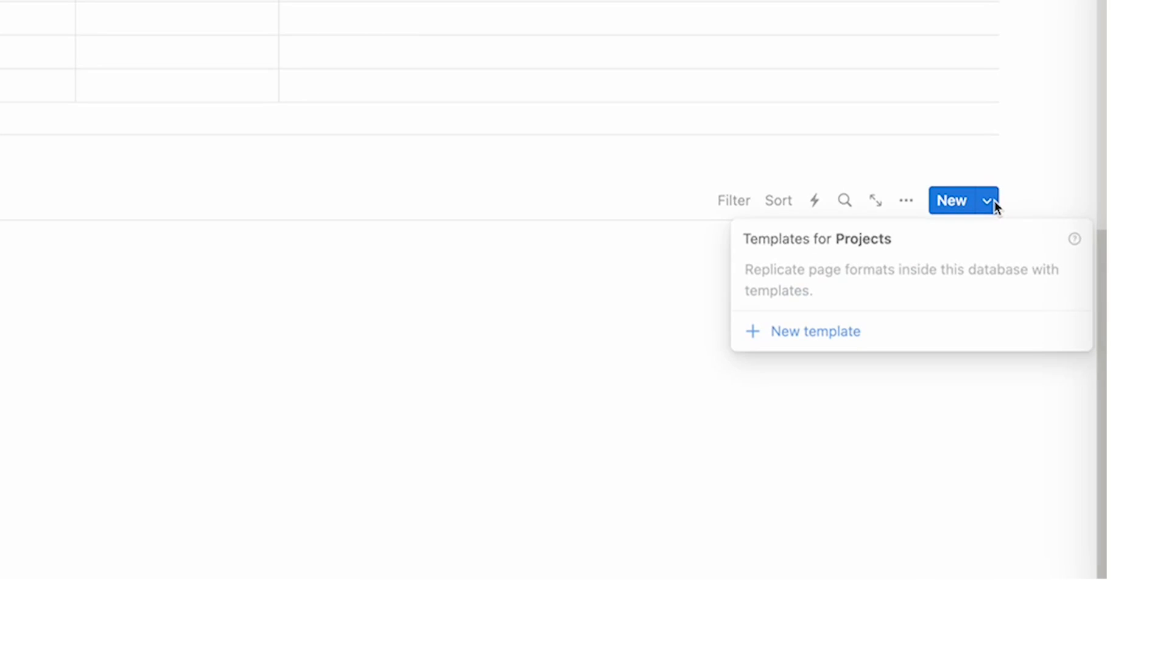
left_click(846, 333)
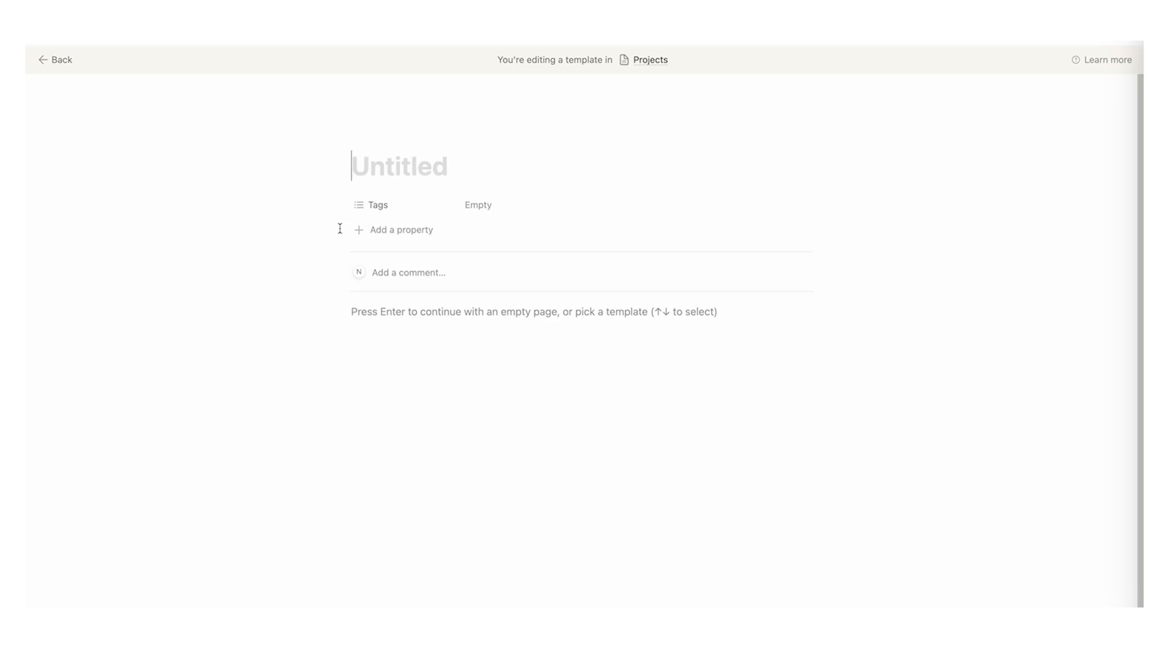
type("/da")
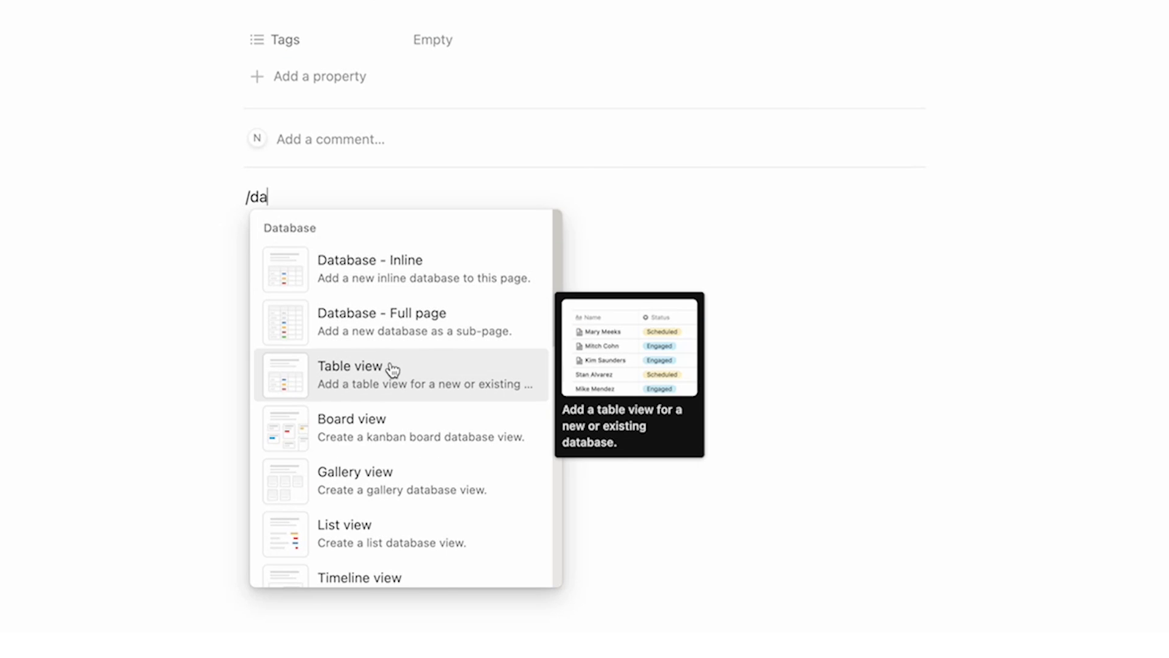
left_click(392, 369)
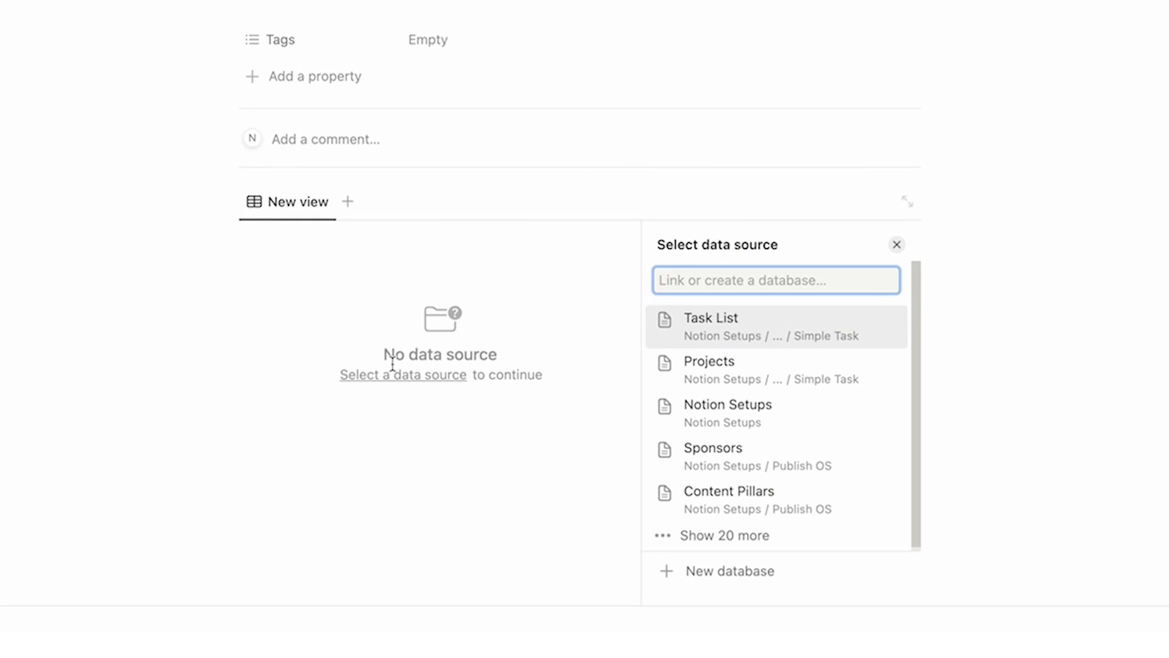
left_click(818, 327)
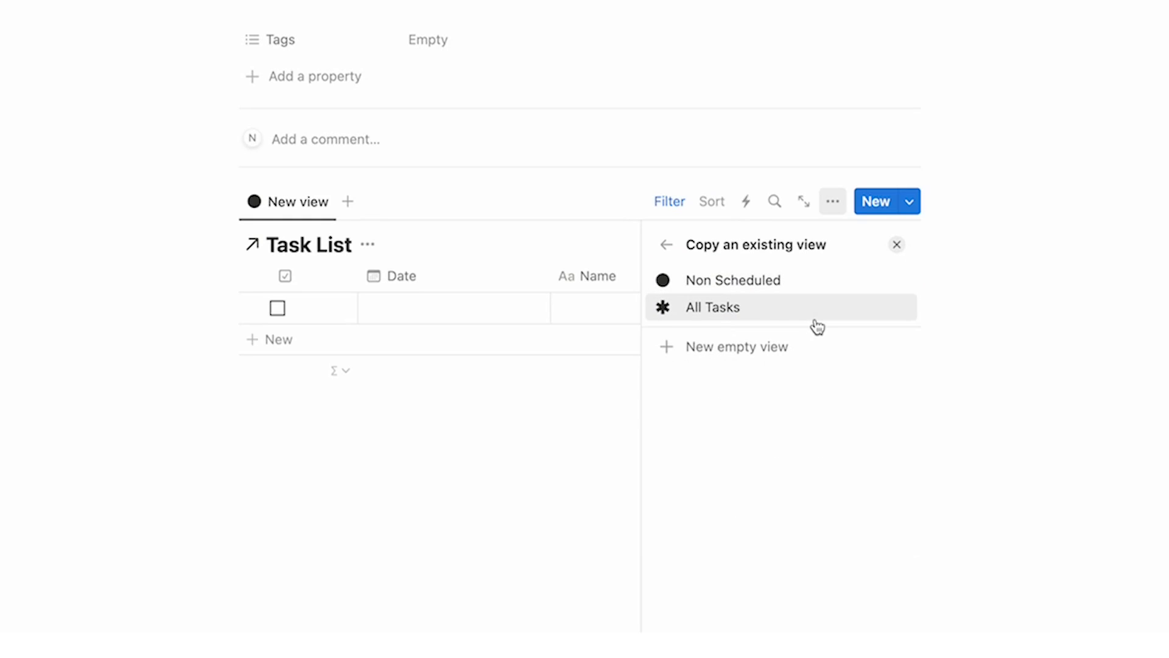
left_click(753, 311)
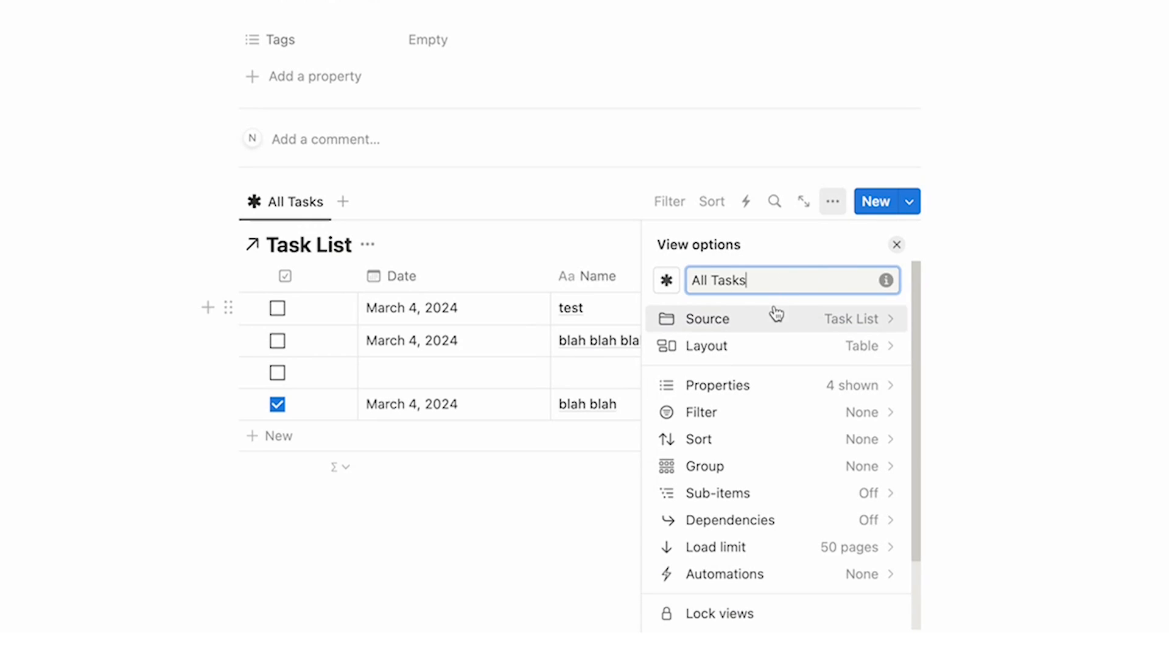
Step: Hide the database title of the linked All Tasks table in the project template
left_click(771, 351)
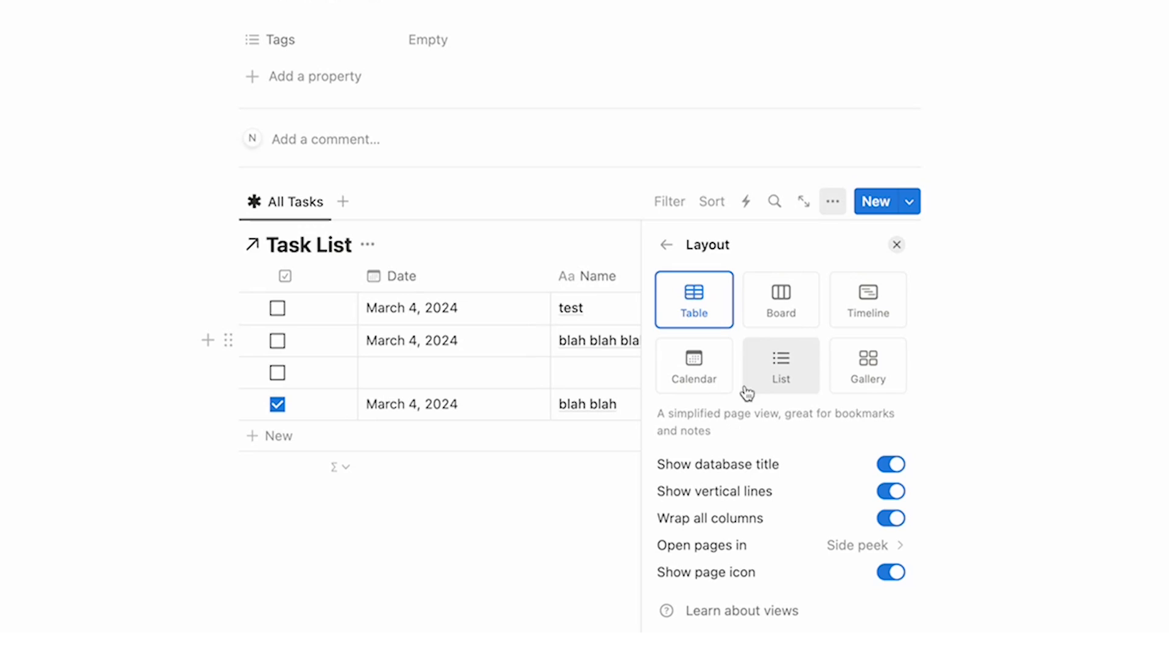
left_click(891, 465)
left_click(897, 246)
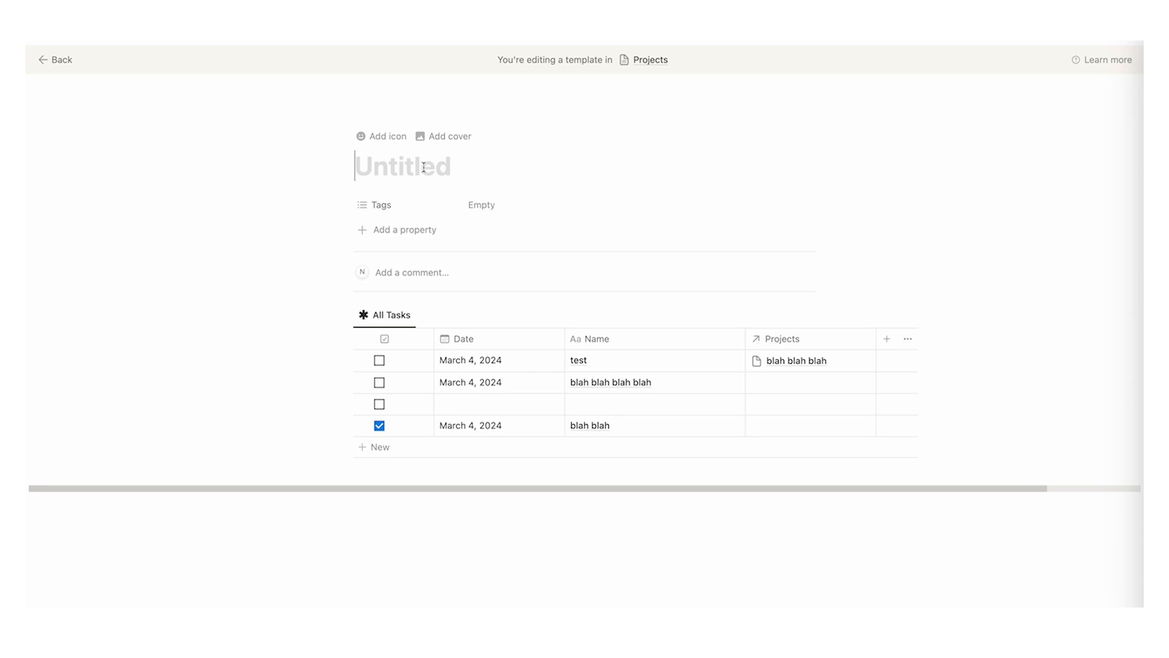
Step: Title the project template "New Project" and give it a solid dark hexagon icon
type("New Project")
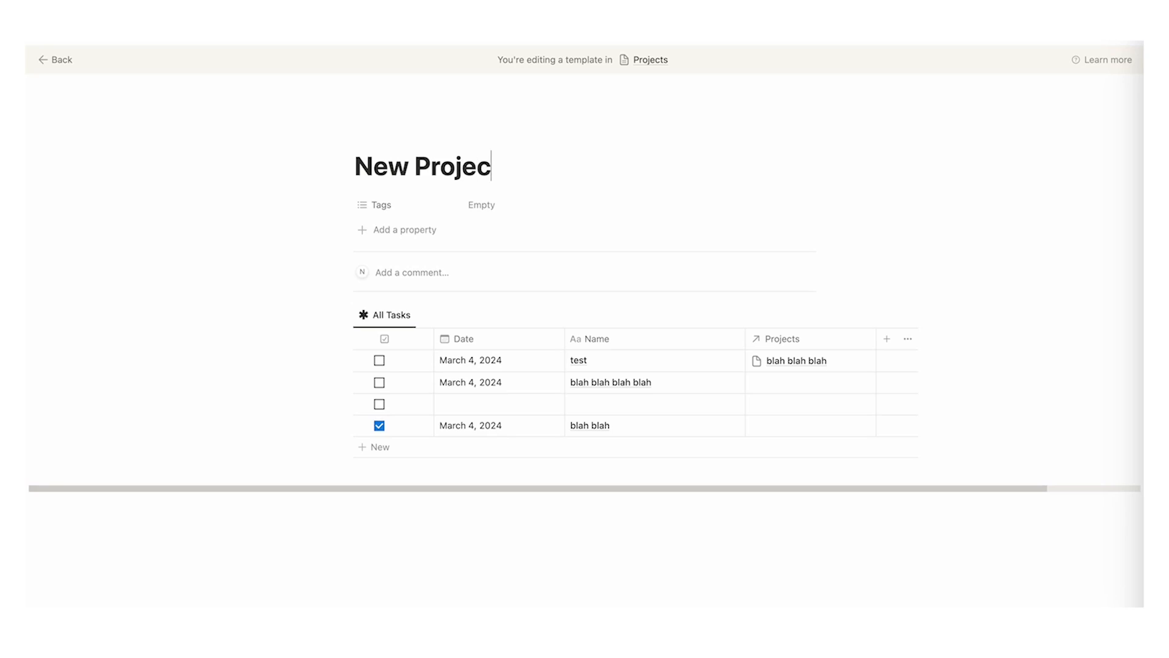
mouse_move(373, 146)
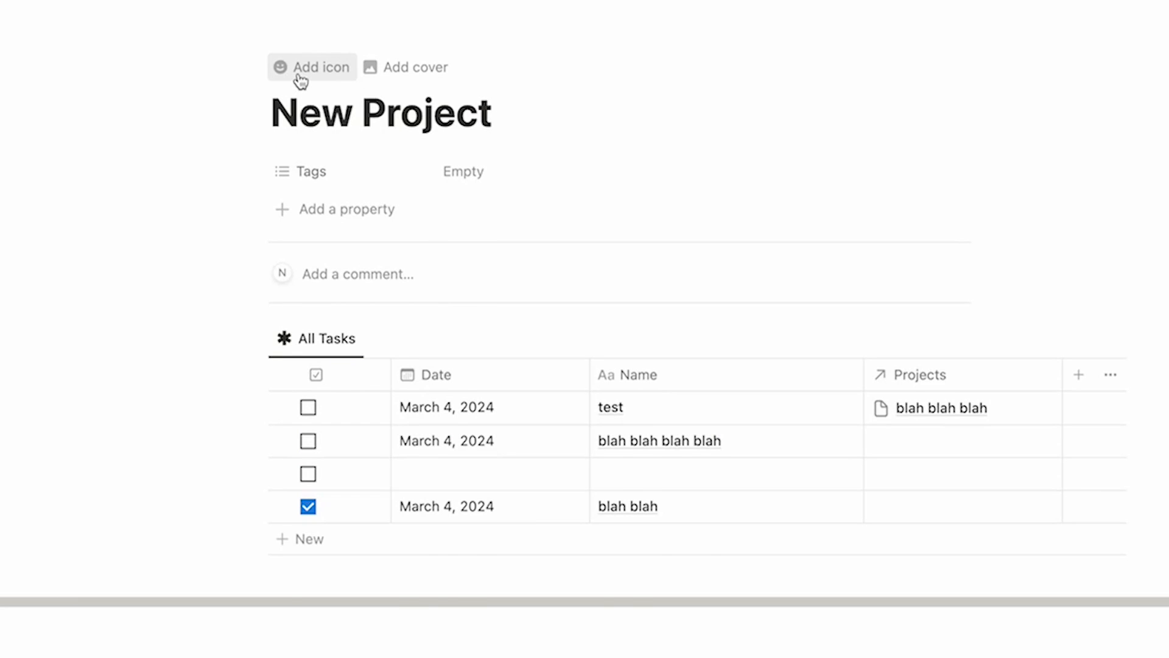
left_click(300, 79)
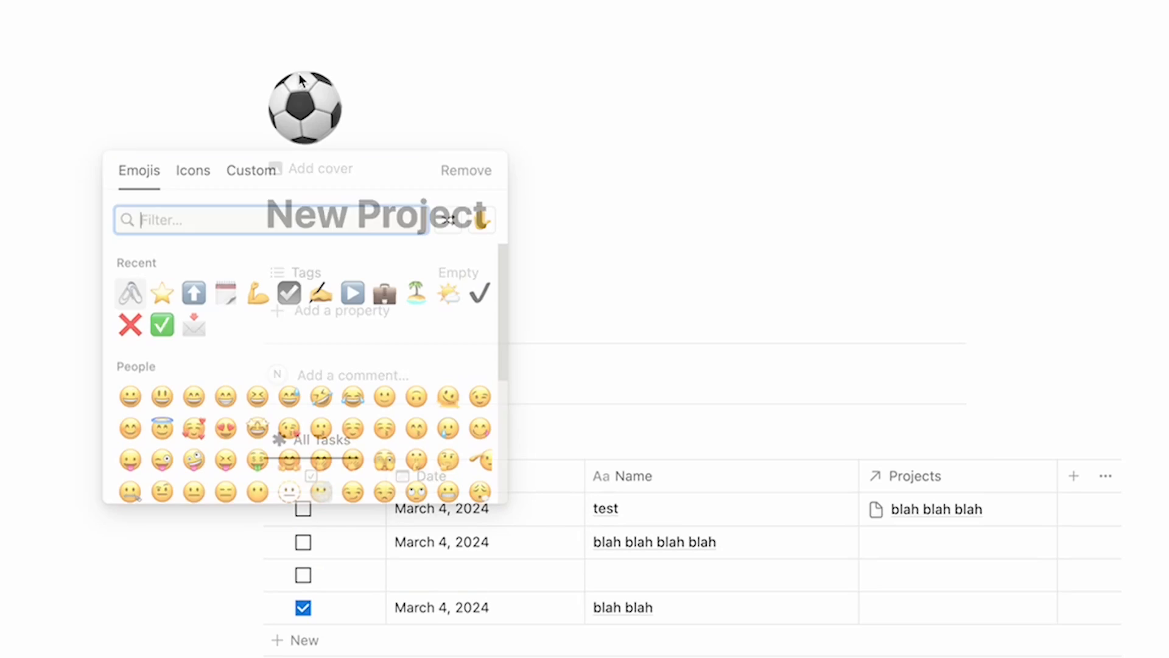
left_click(193, 170)
scroll(236, 339, "down", 5)
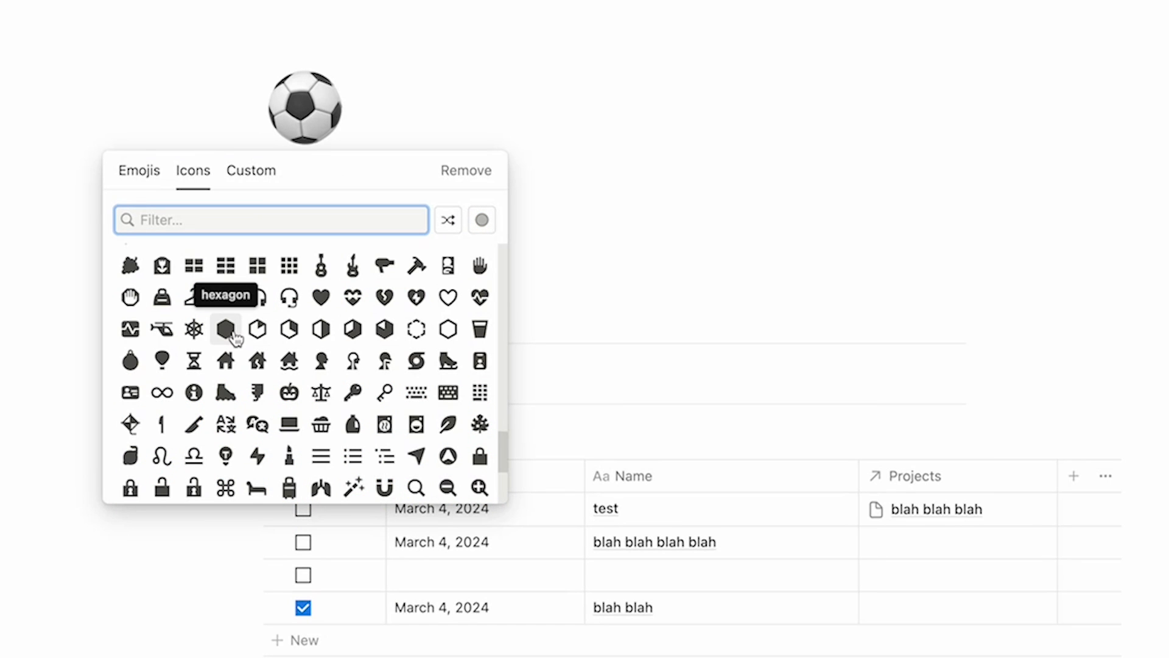
left_click(237, 339)
left_click(164, 360)
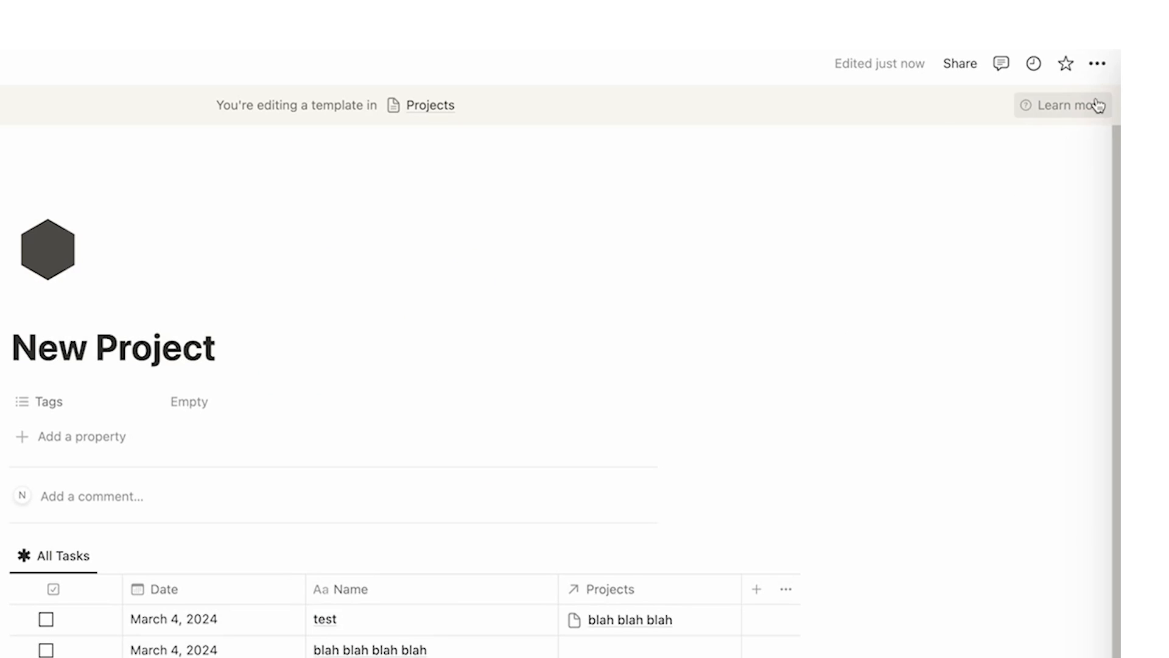
Step: Set the New Project template page to full width
left_click(1097, 64)
left_click(1081, 195)
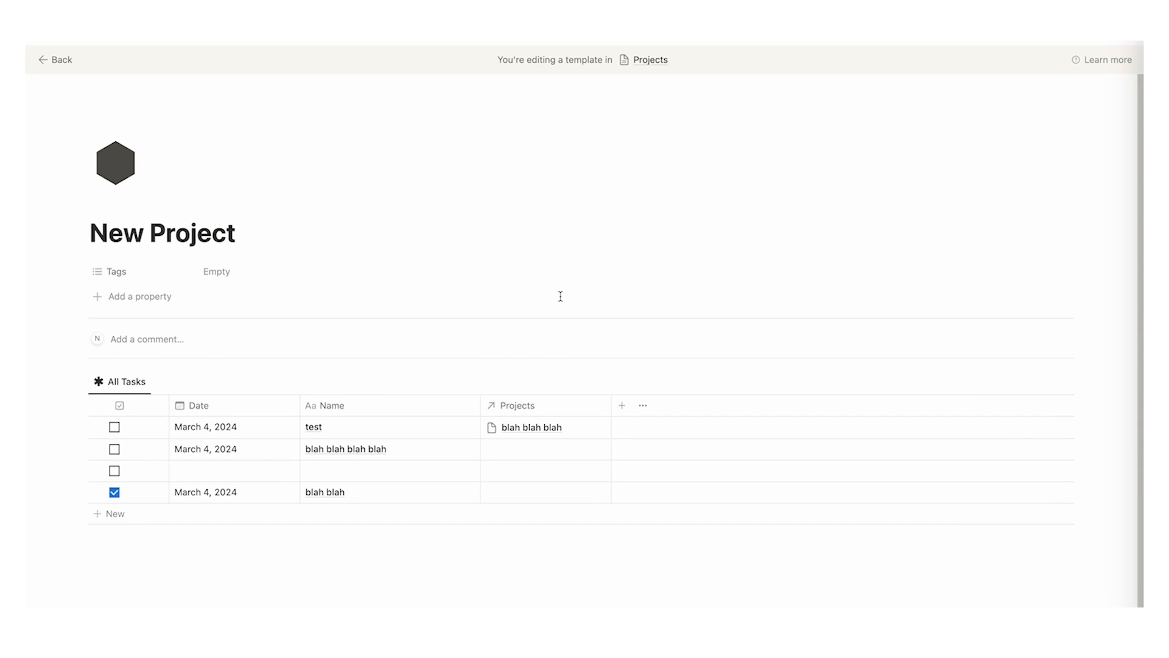
Step: Filter the template's All Tasks table to tasks whose Projects relation contains New Project
scroll(342, 245, "down", 2)
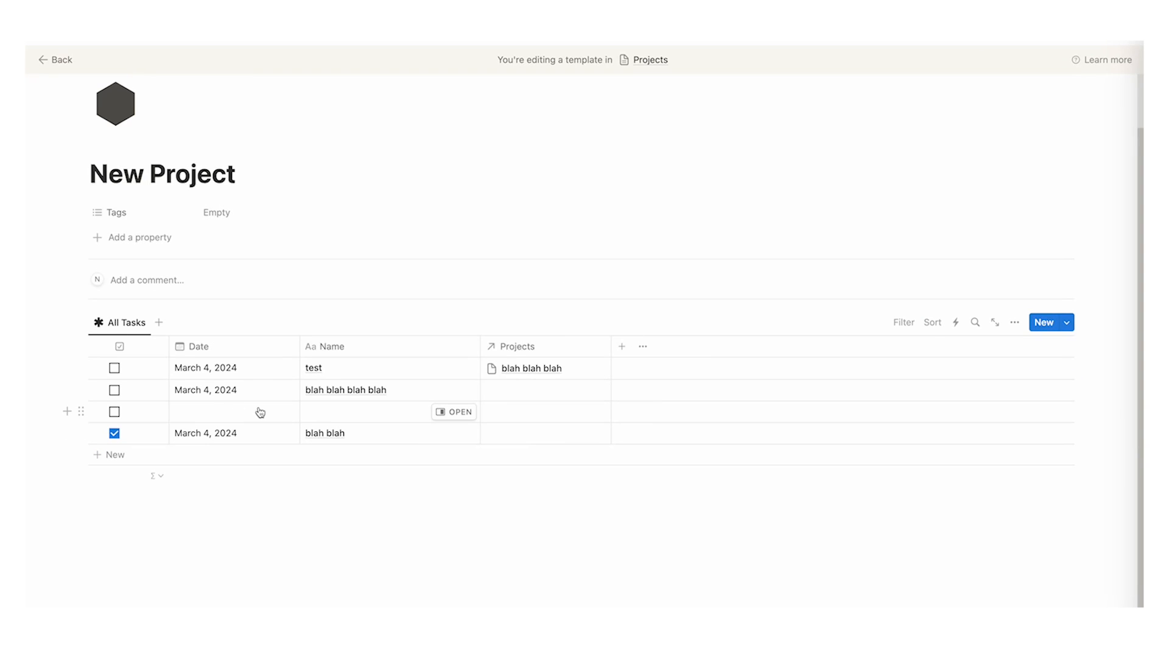
scroll(456, 308, "up", 2)
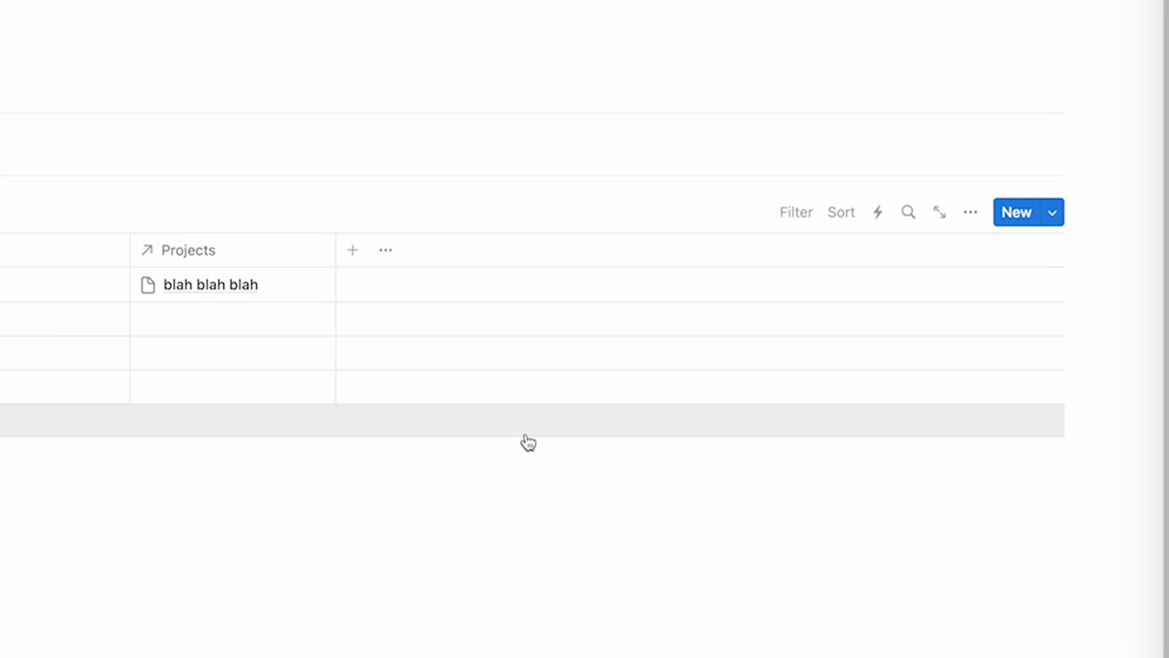
left_click(792, 218)
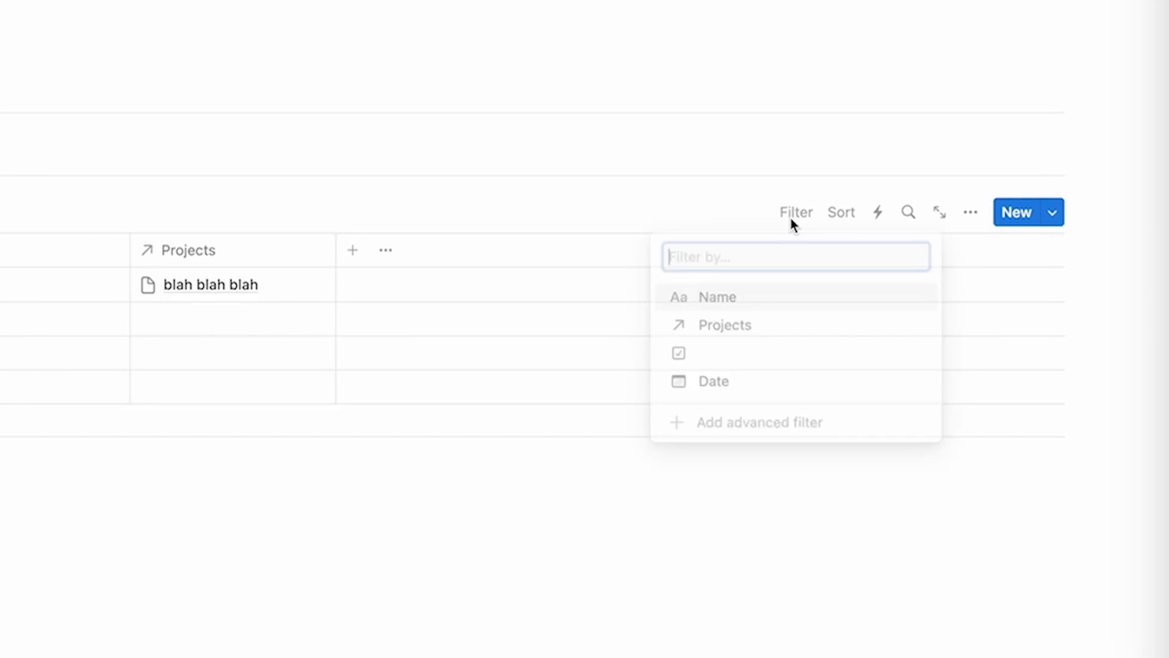
left_click(781, 333)
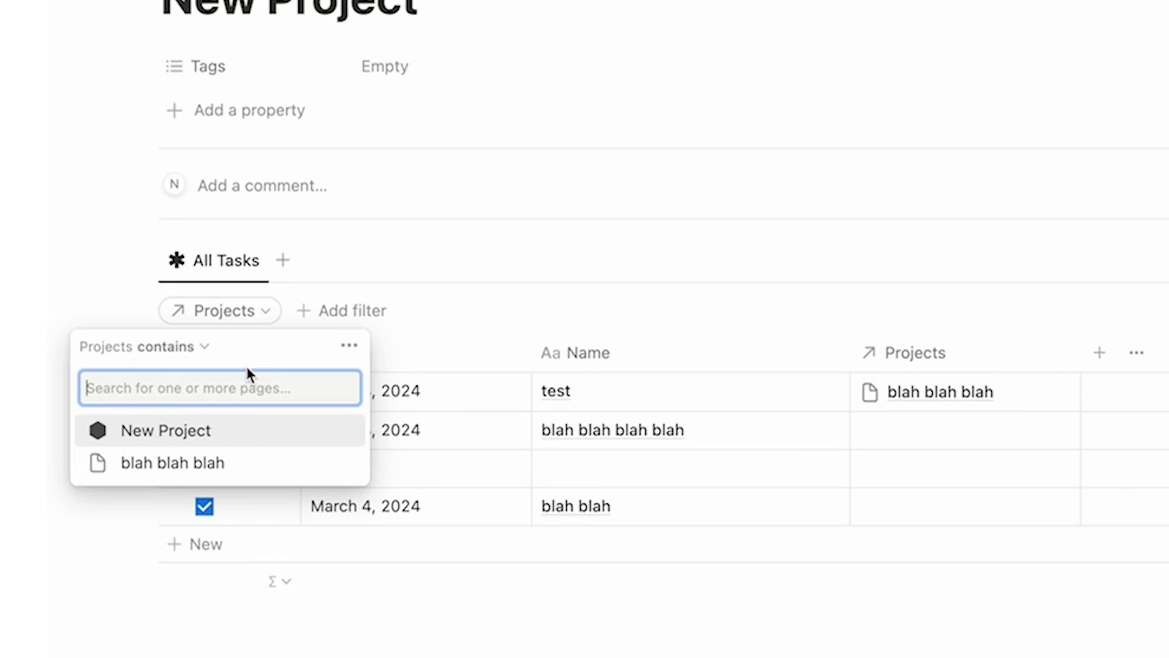
left_click(245, 433)
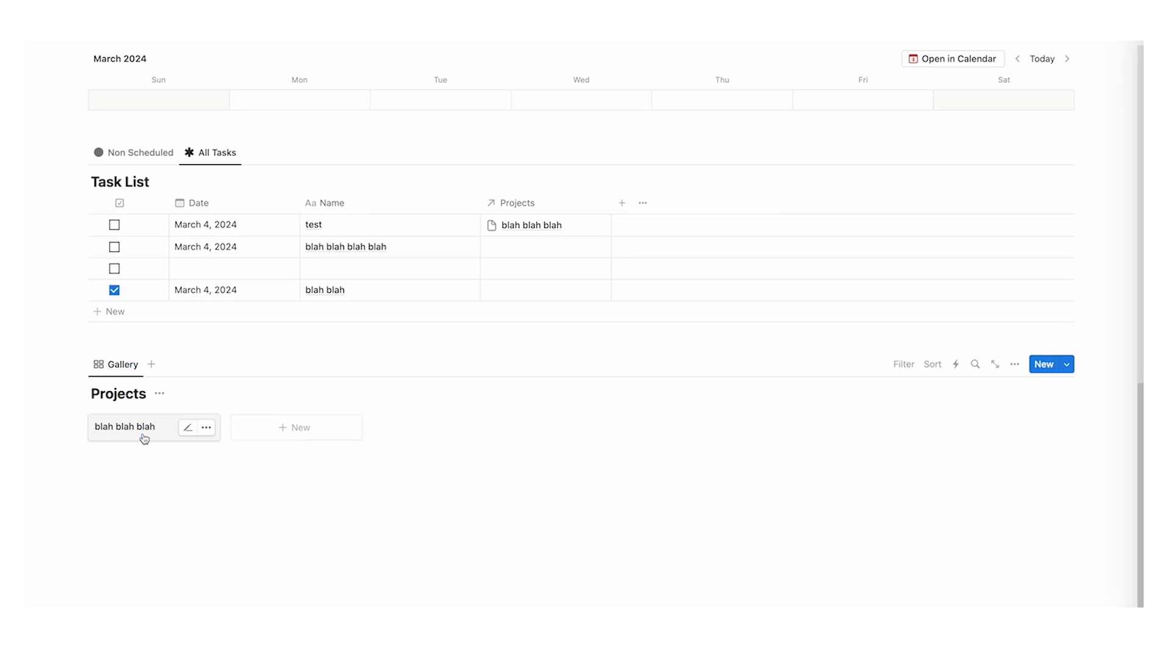
Step: Delete the "blah blah blah" project and make New Project the default template for all views in Projects
right_click(143, 436)
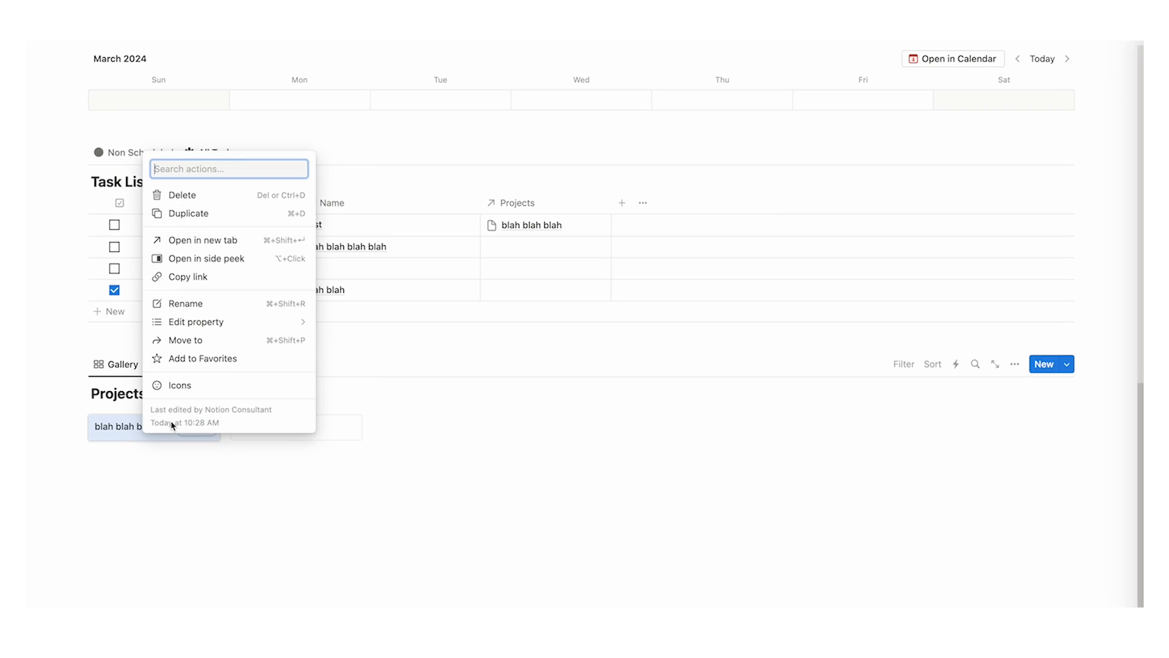
left_click(245, 198)
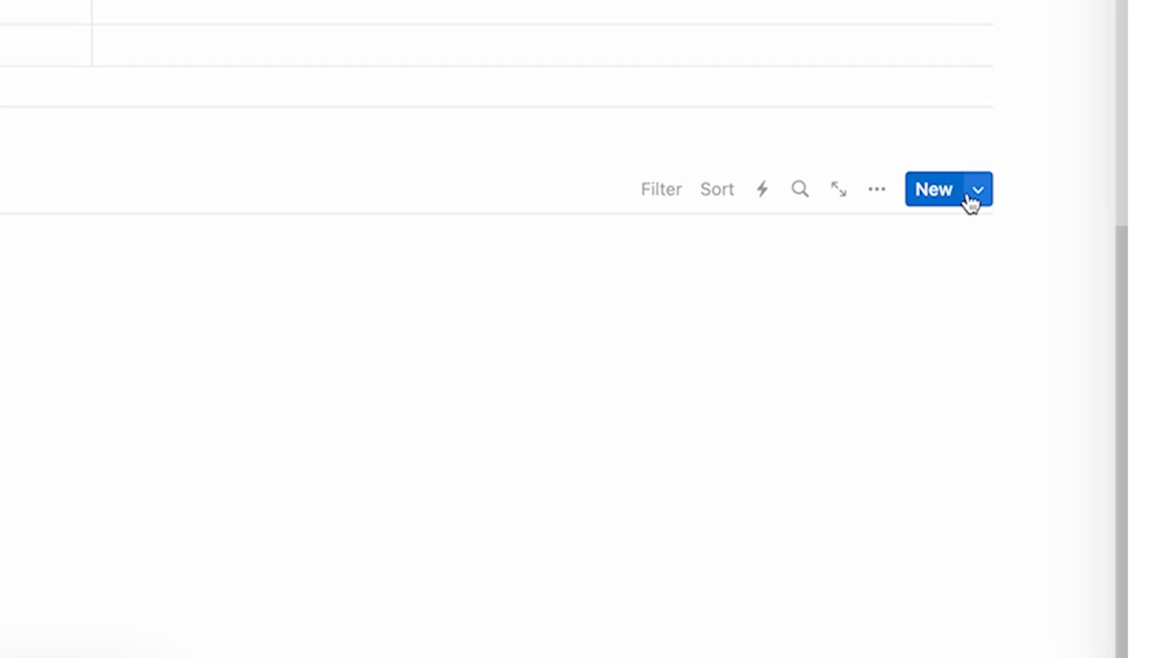
left_click(1066, 365)
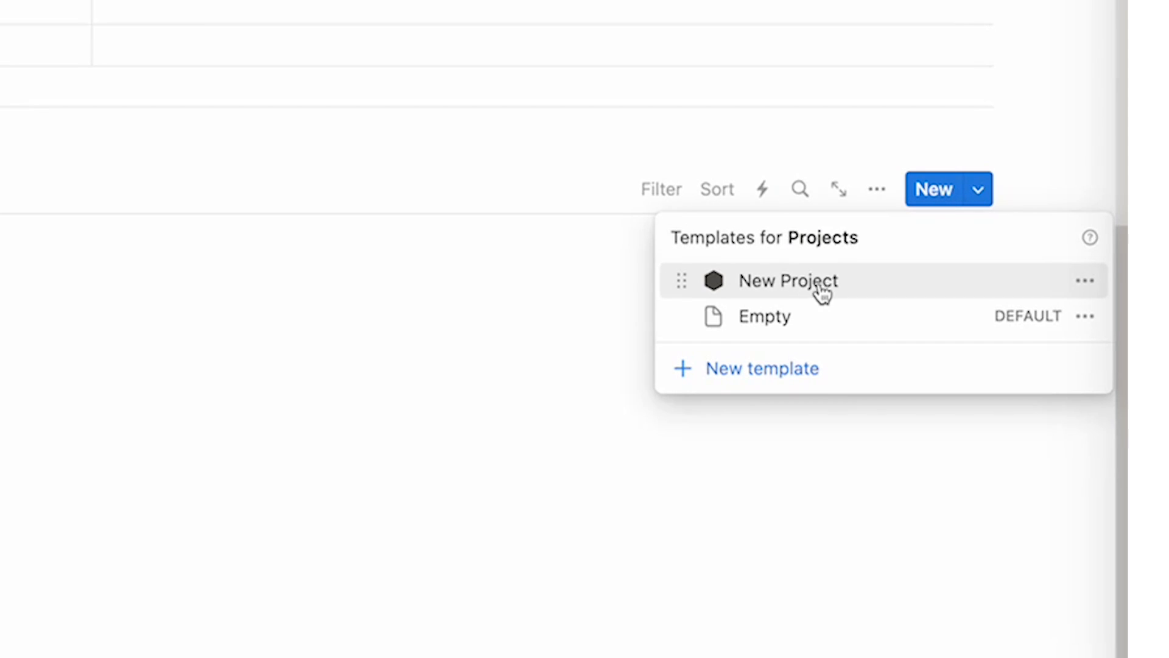
left_click(1083, 282)
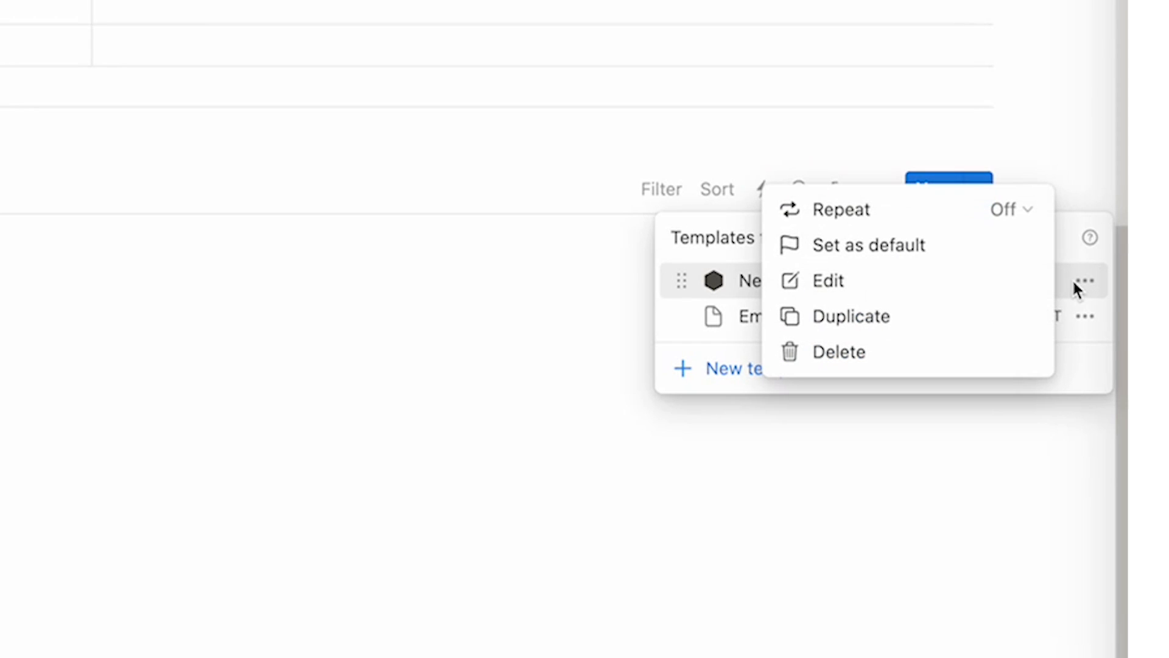
left_click(980, 259)
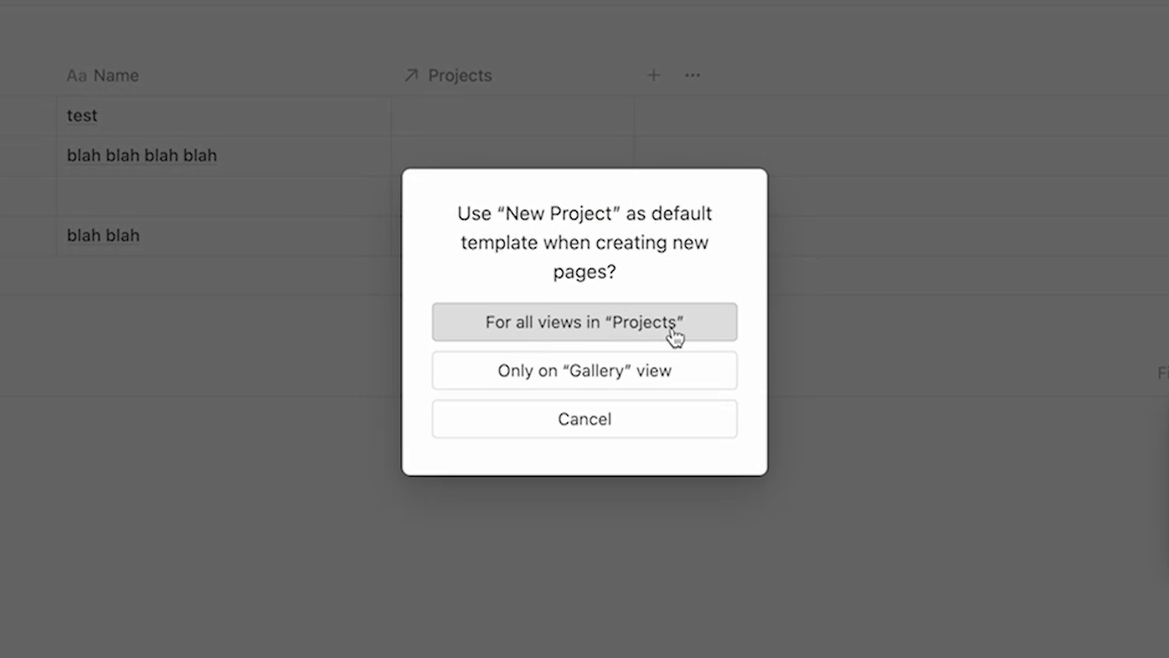
left_click(693, 333)
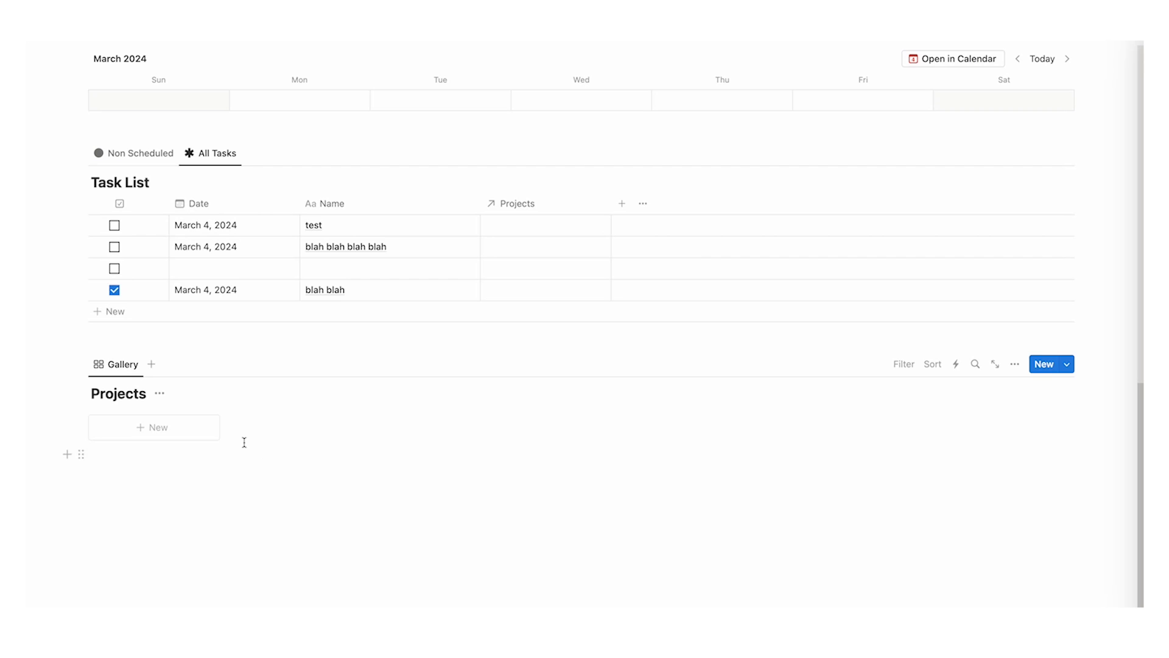
Step: Create a project in the Projects gallery, show its task table's filter, and rename the project "Blah"
left_click(203, 434)
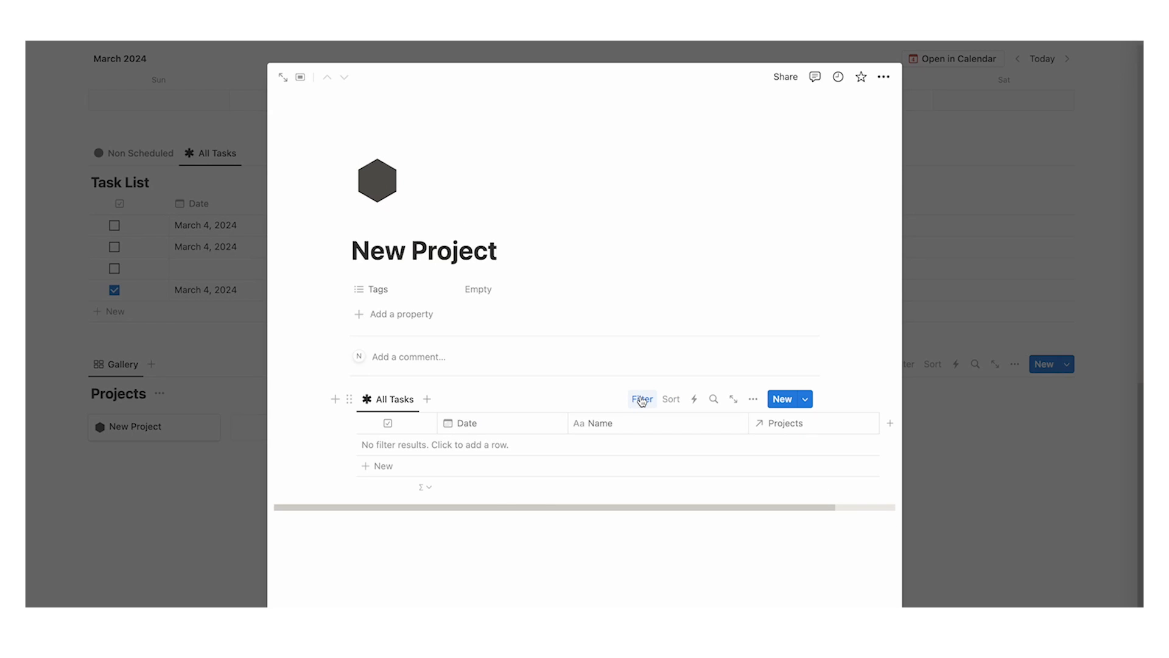
left_click(642, 401)
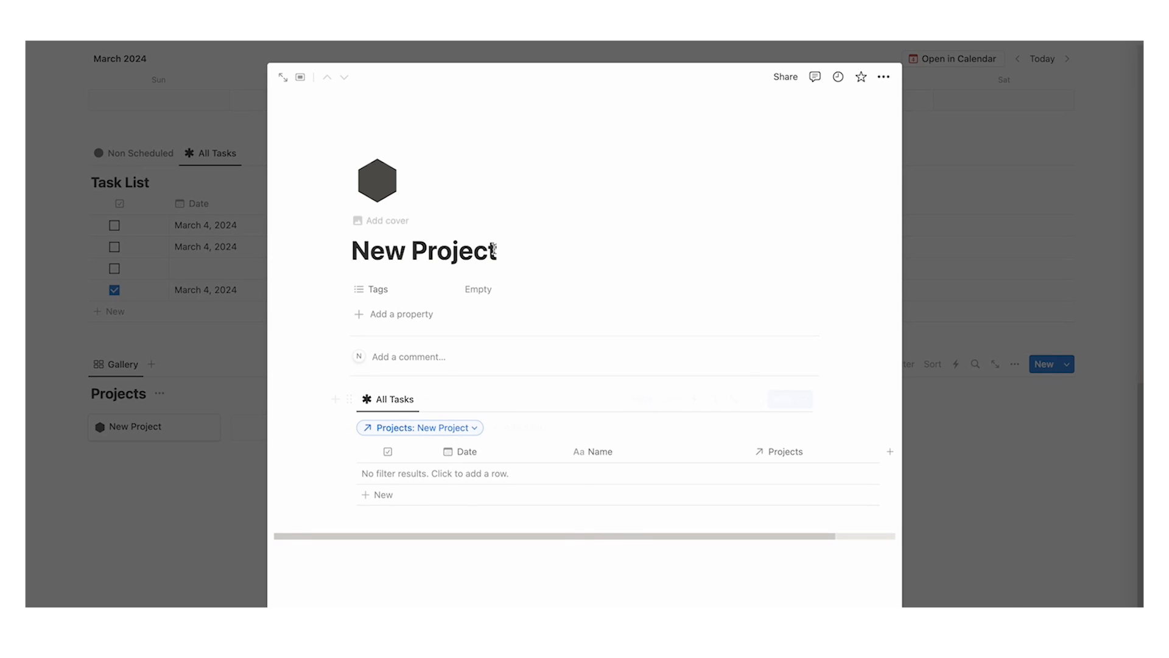
triple_click(494, 249)
type("Blah")
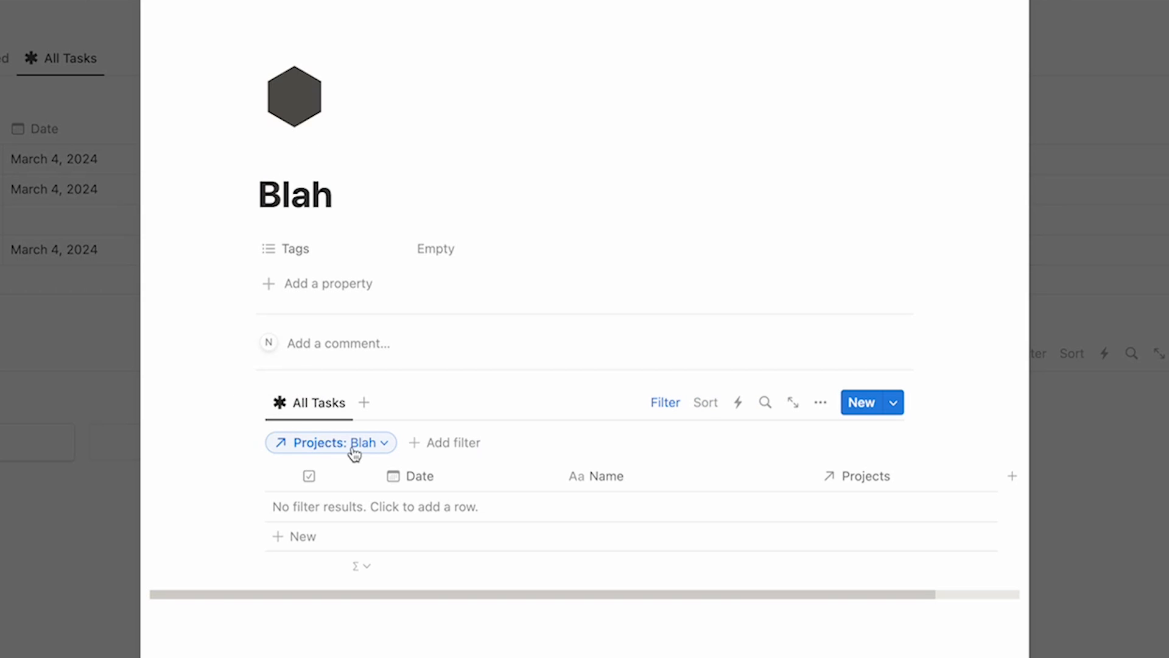
left_click(71, 509)
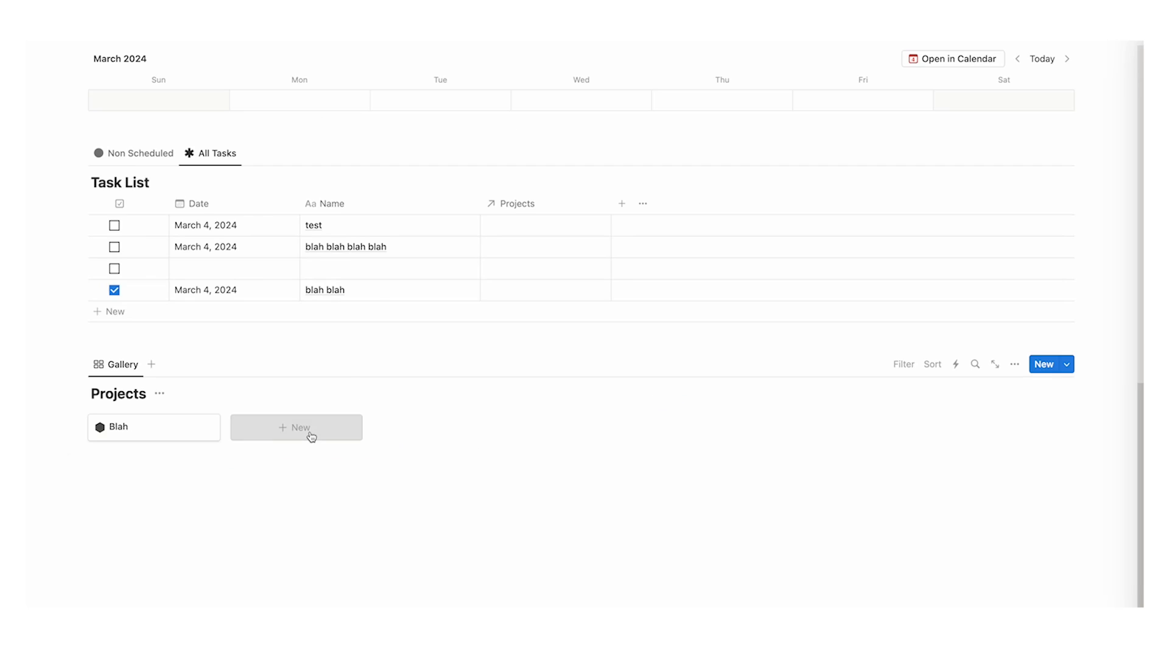
Step: Create a second project named "Example" in the gallery and show its task table's Projects filter
left_click(311, 436)
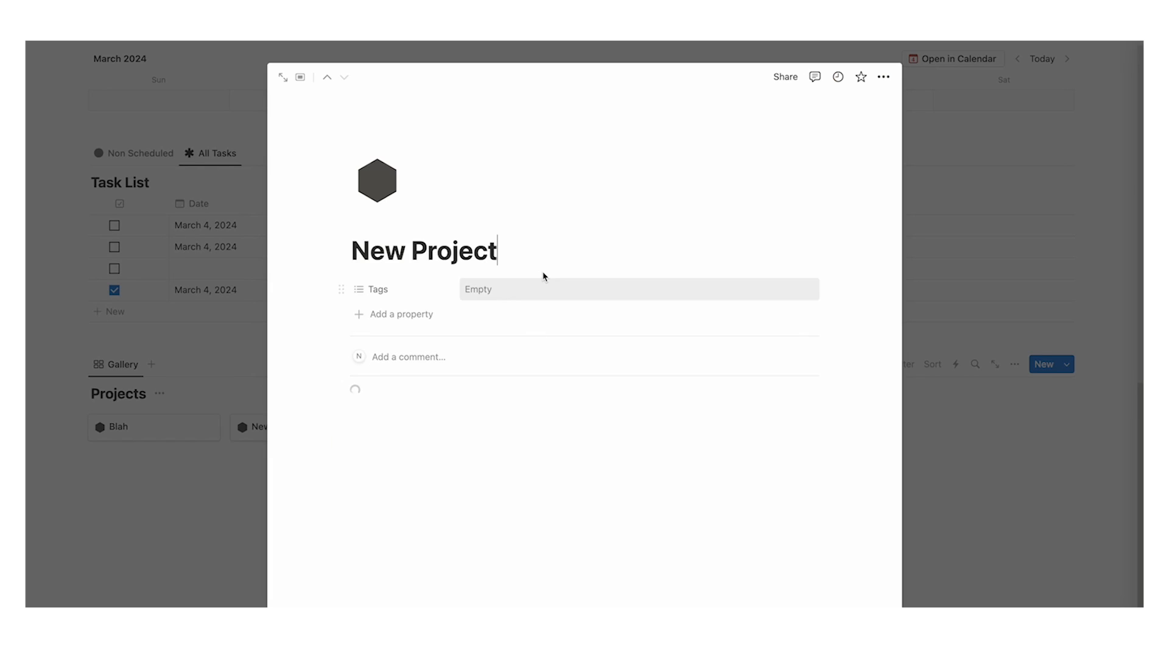
type("Example")
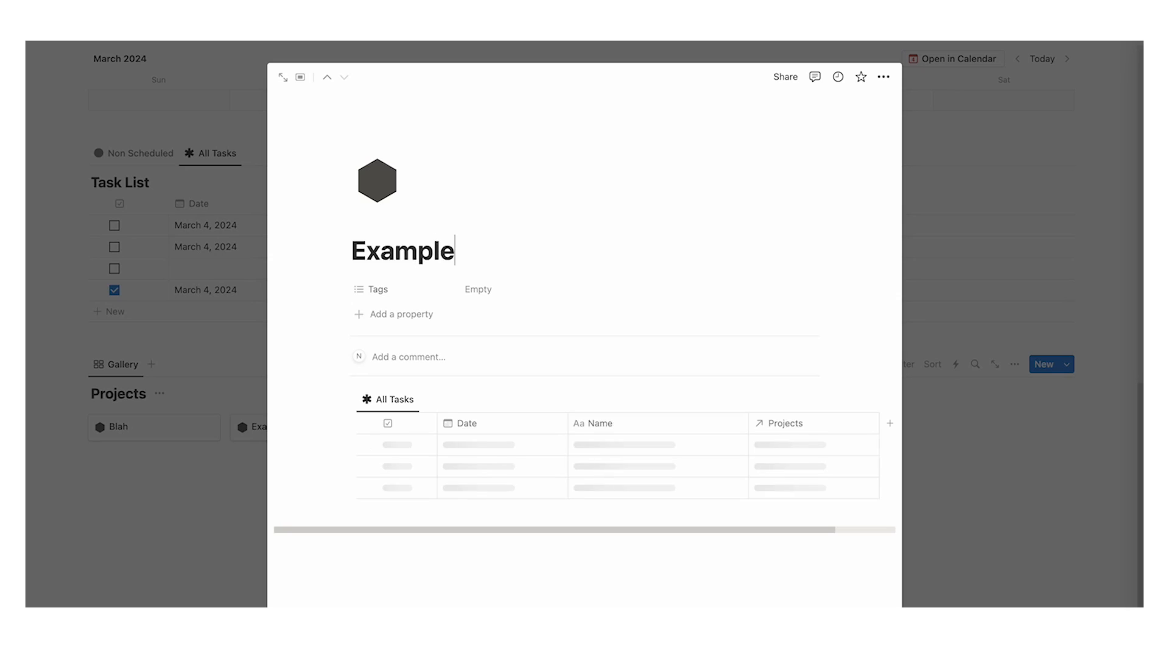
mouse_move(719, 393)
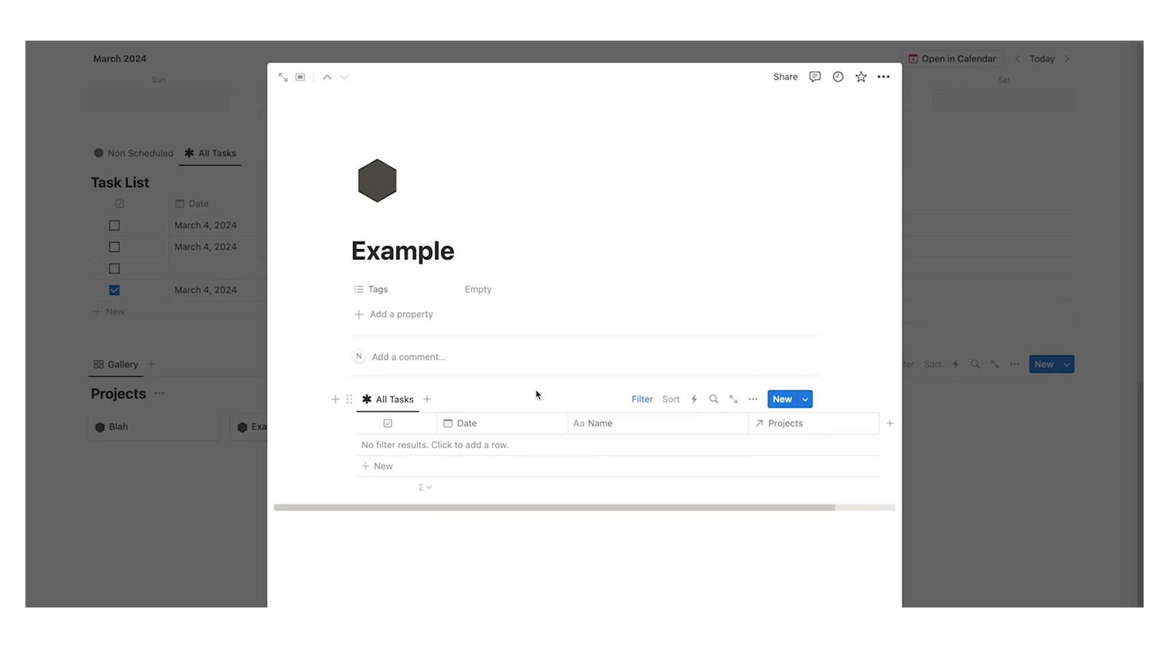
left_click(641, 399)
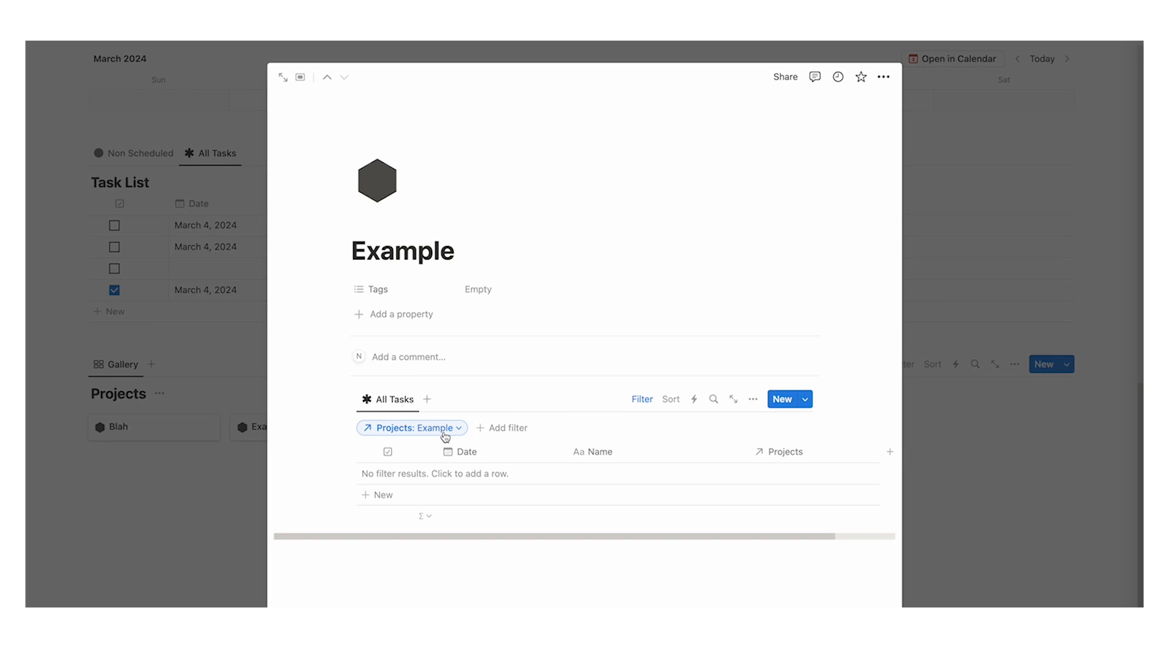
left_click(256, 376)
Step: Assign the "test" task in the month calendar to the Example project, then open Example from the Projects gallery
scroll(256, 378, "up", 9)
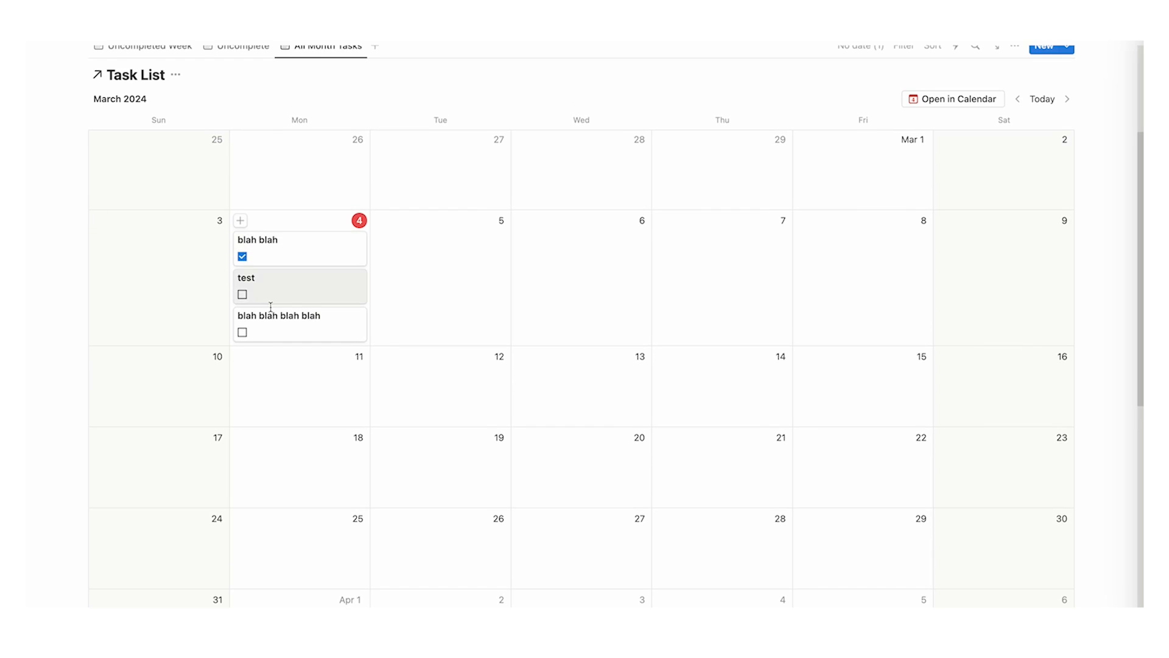
left_click(286, 297)
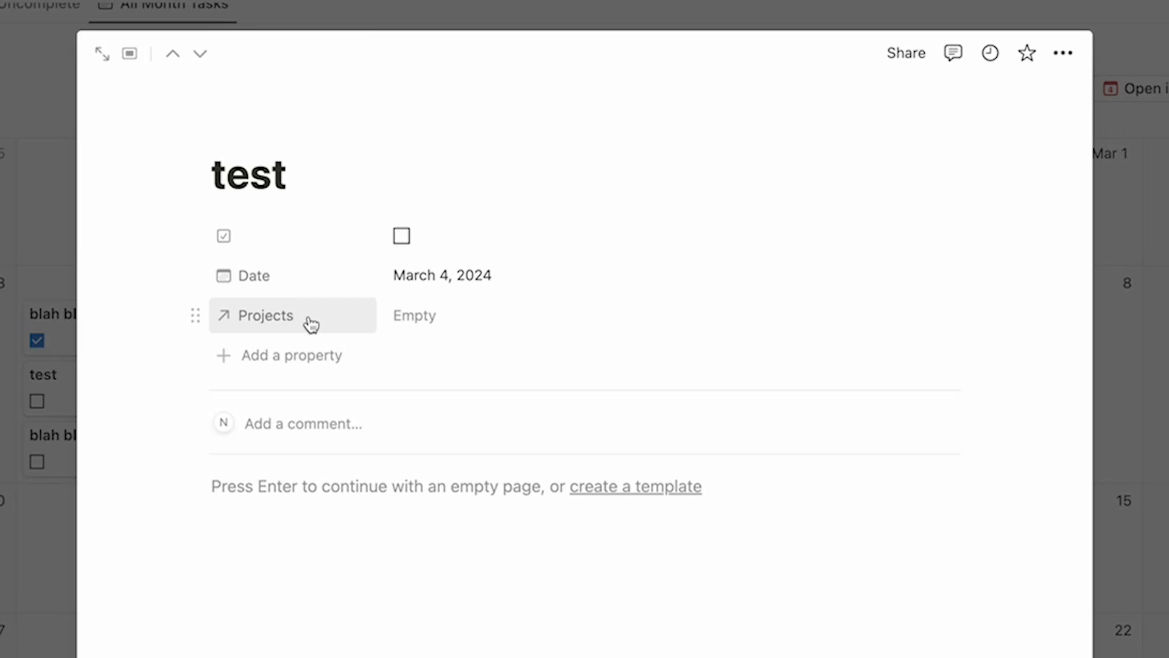
left_click(479, 241)
left_click(478, 385)
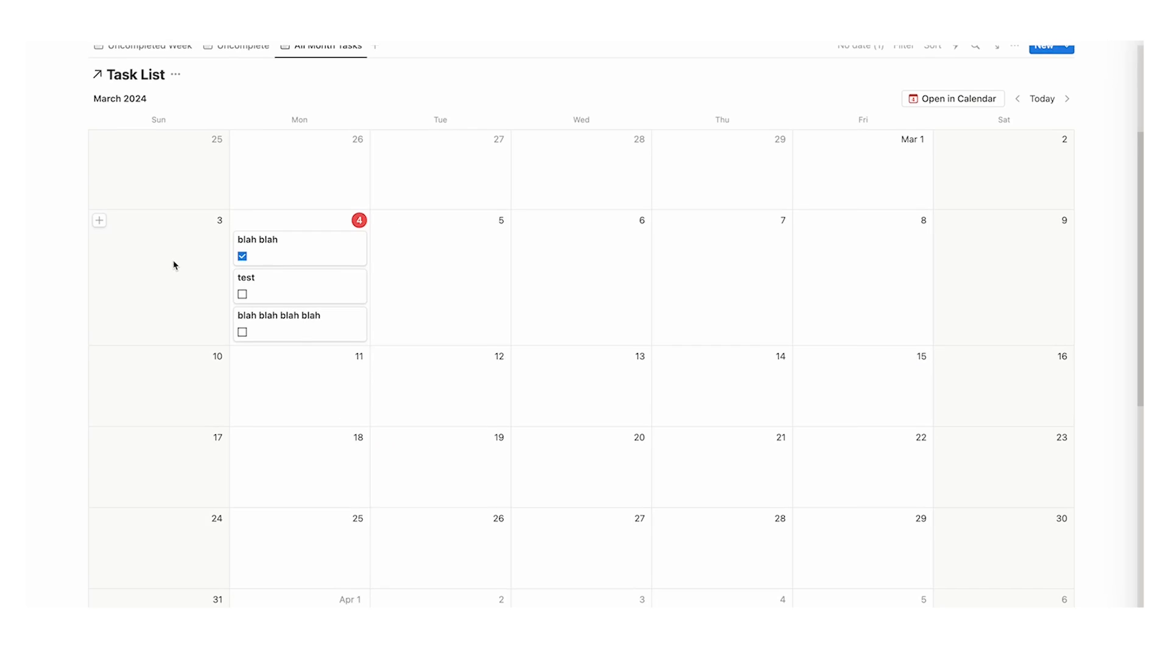
scroll(175, 264, "down", 9)
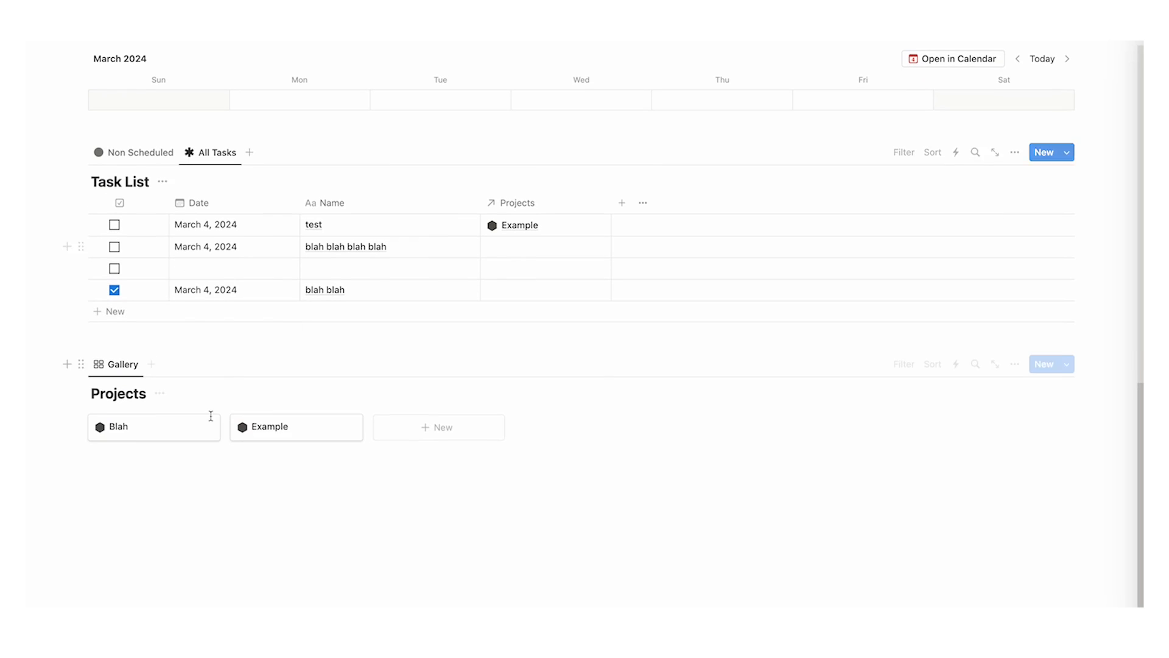
left_click(278, 434)
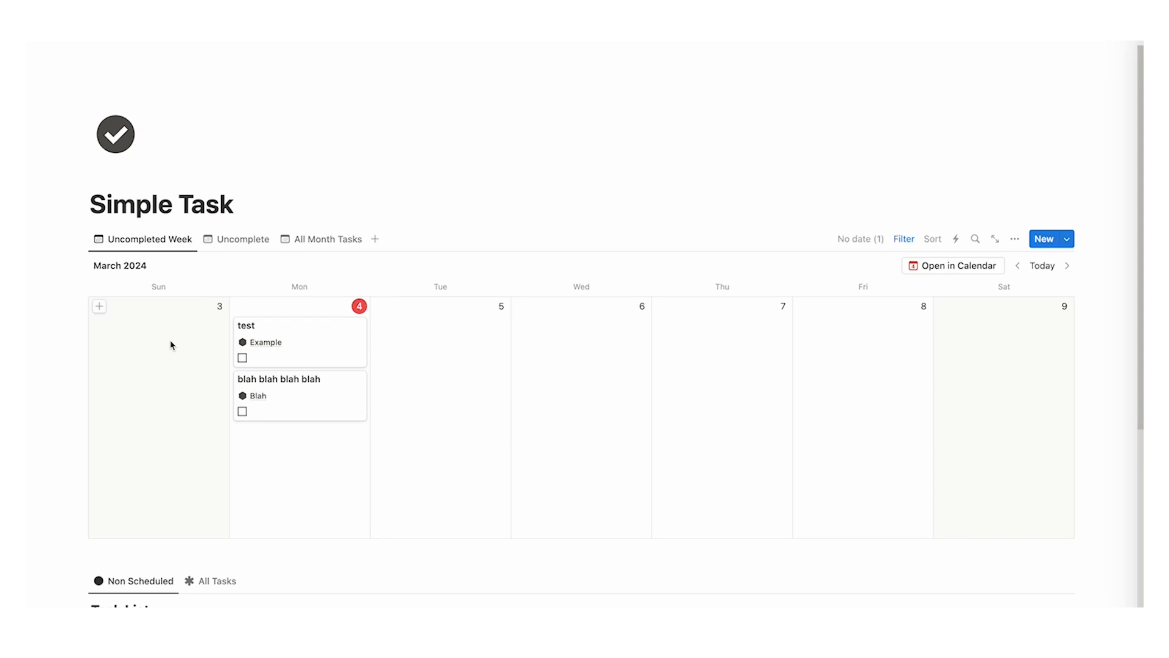
Step: Review the Uncomplete and All Month Tasks calendar views and return to the Uncompleted Week view
left_click(230, 240)
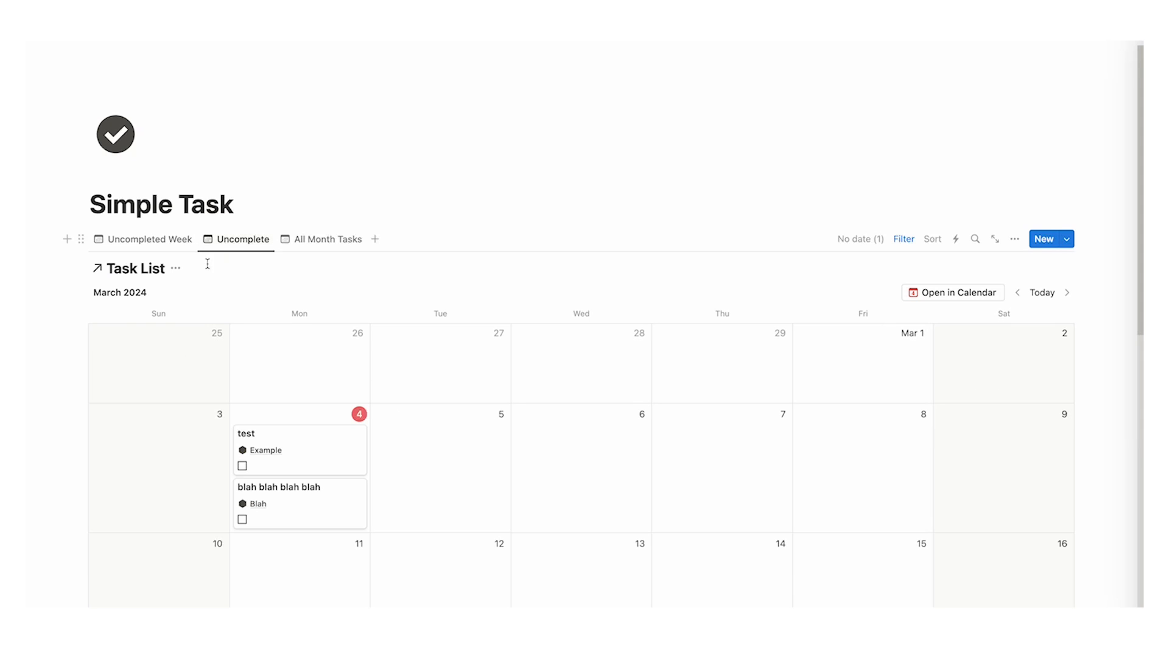
left_click(307, 235)
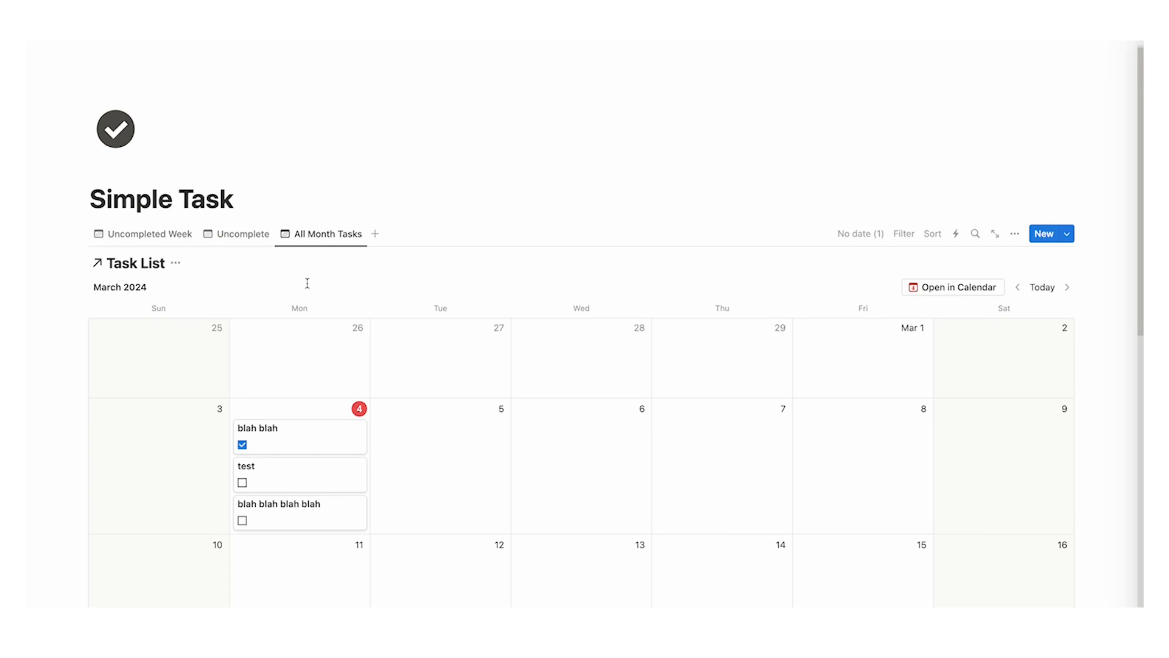
left_click(163, 234)
Step: Add a task named "Do thing" to the Non Scheduled view of the task list
scroll(214, 253, "down", 3)
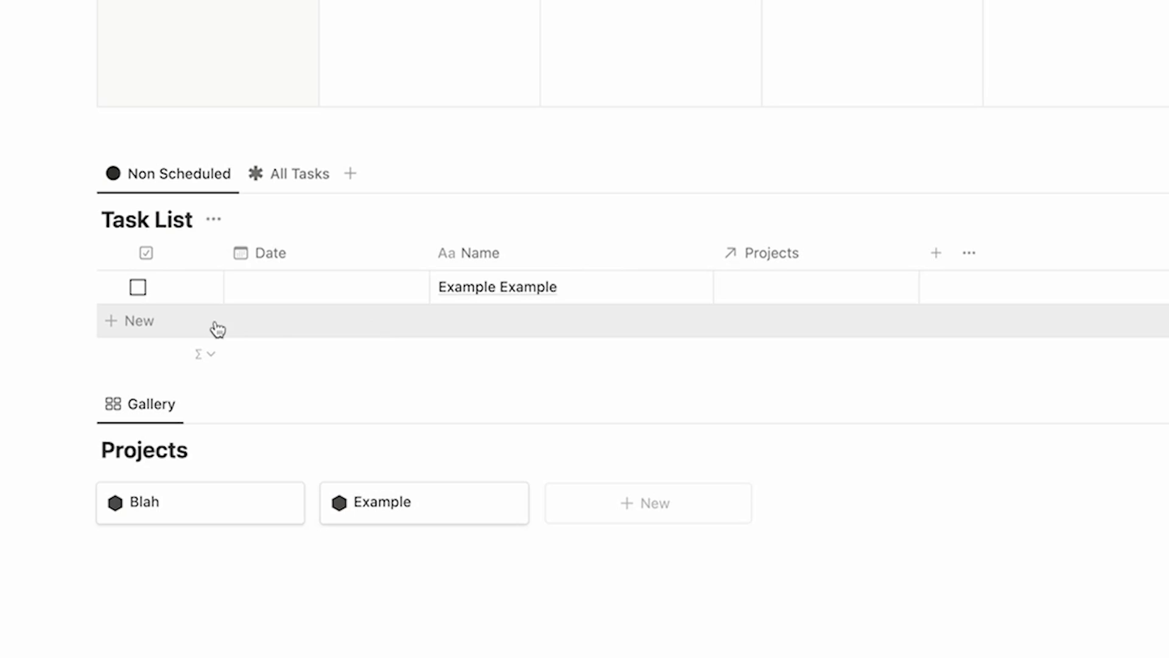
left_click(200, 330)
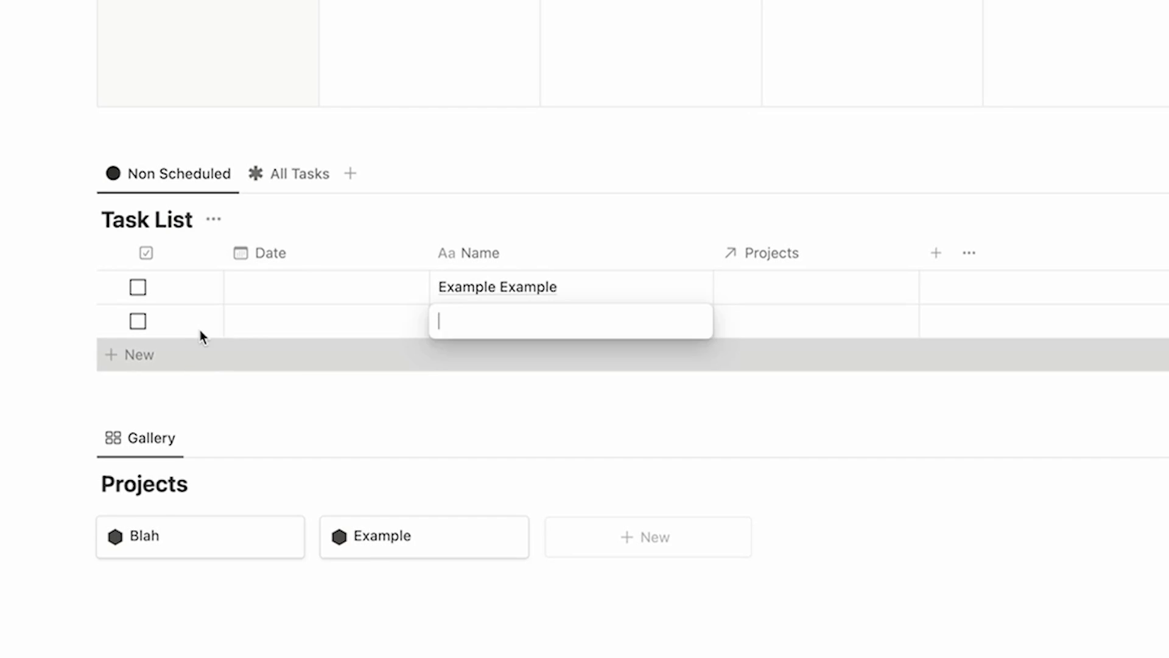
type("Do thing")
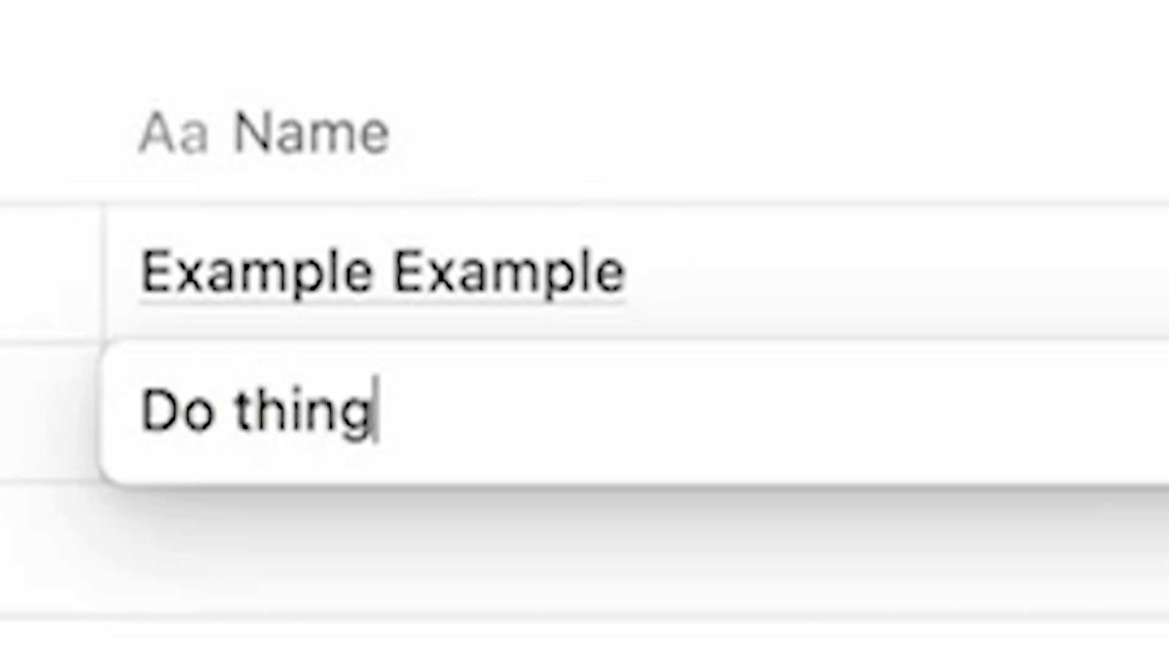
Step: Schedule the "Do thing" task by moving it from the Non Scheduled list onto Tuesday, March 5 in the week calendar
key("Return")
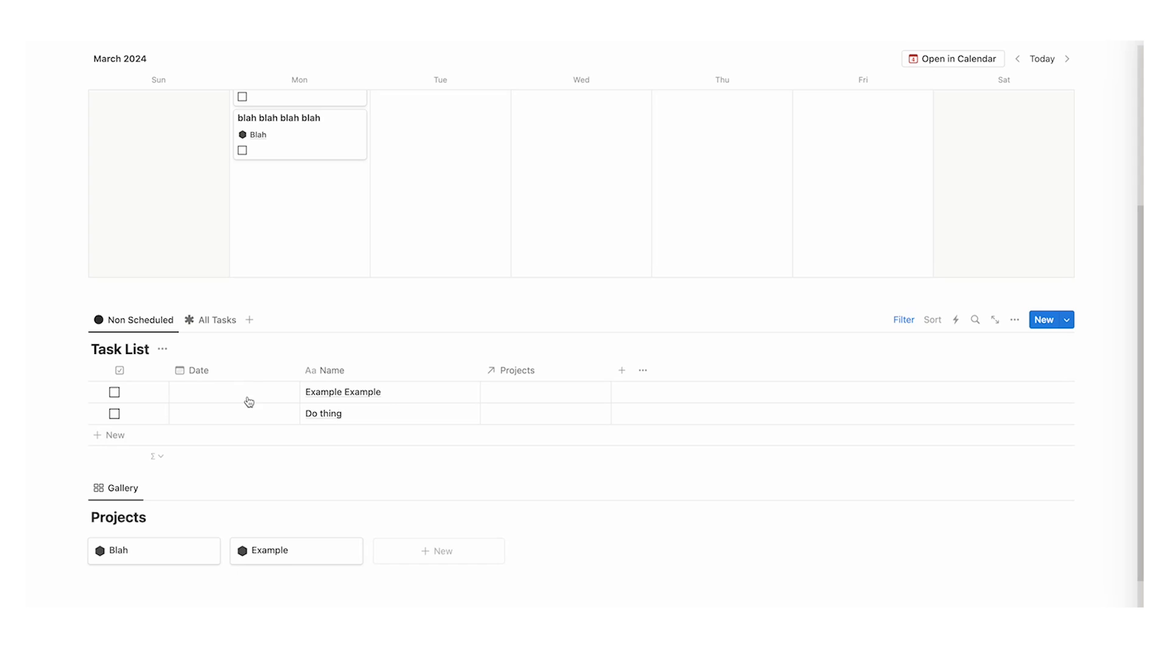
left_click(240, 421)
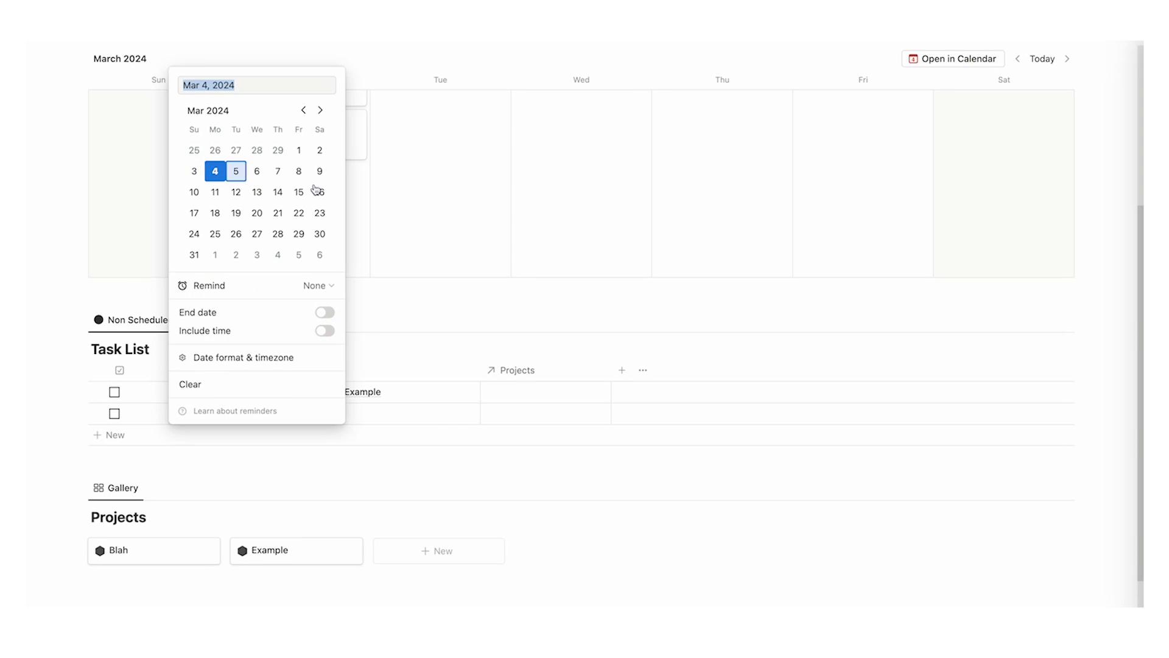
key("Escape")
left_click_drag(79, 414, 418, 272)
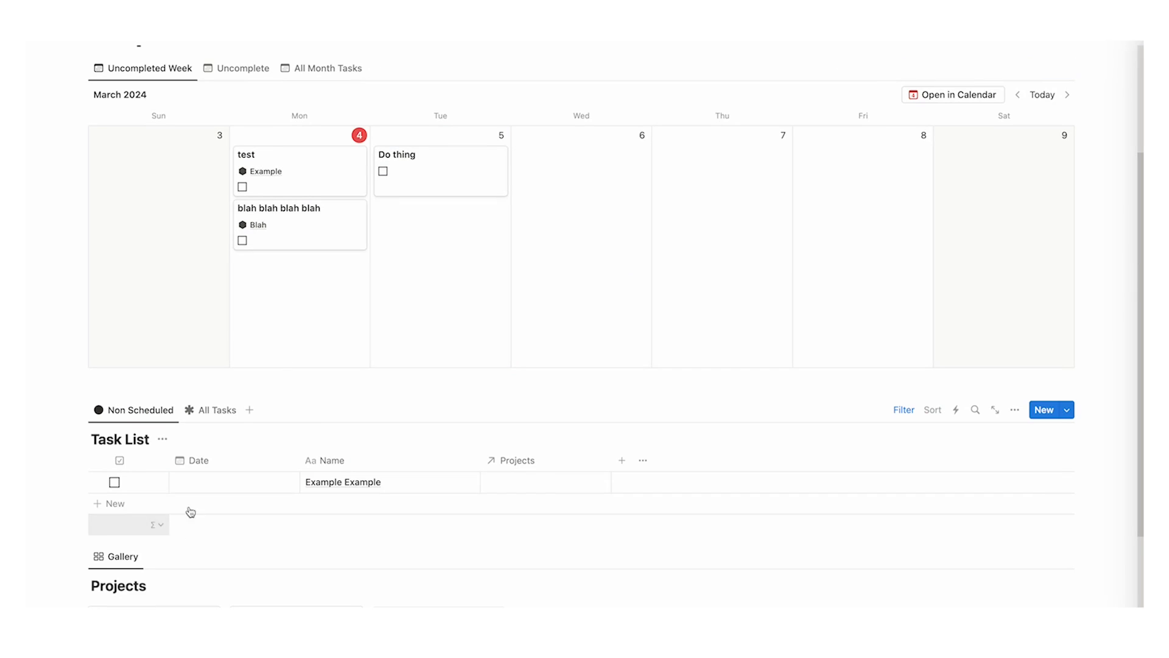
Step: Review the All Tasks view of the task list, return to Non Scheduled, and look inside the Blah project
scroll(272, 507, "down", 3)
left_click(210, 261)
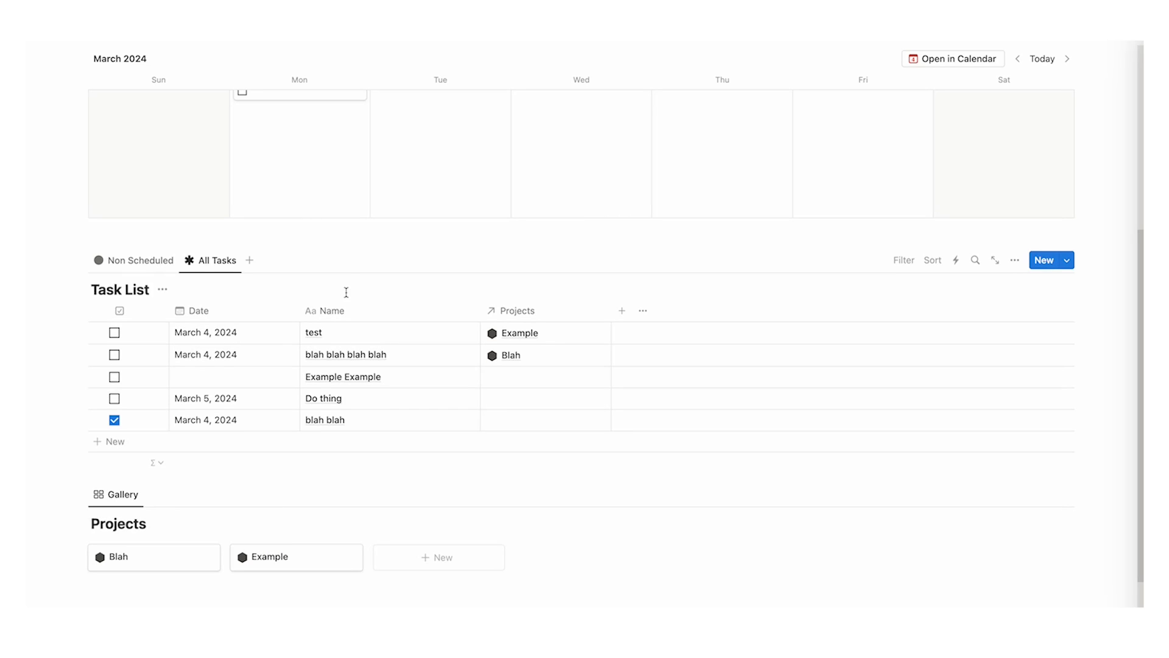
left_click(158, 262)
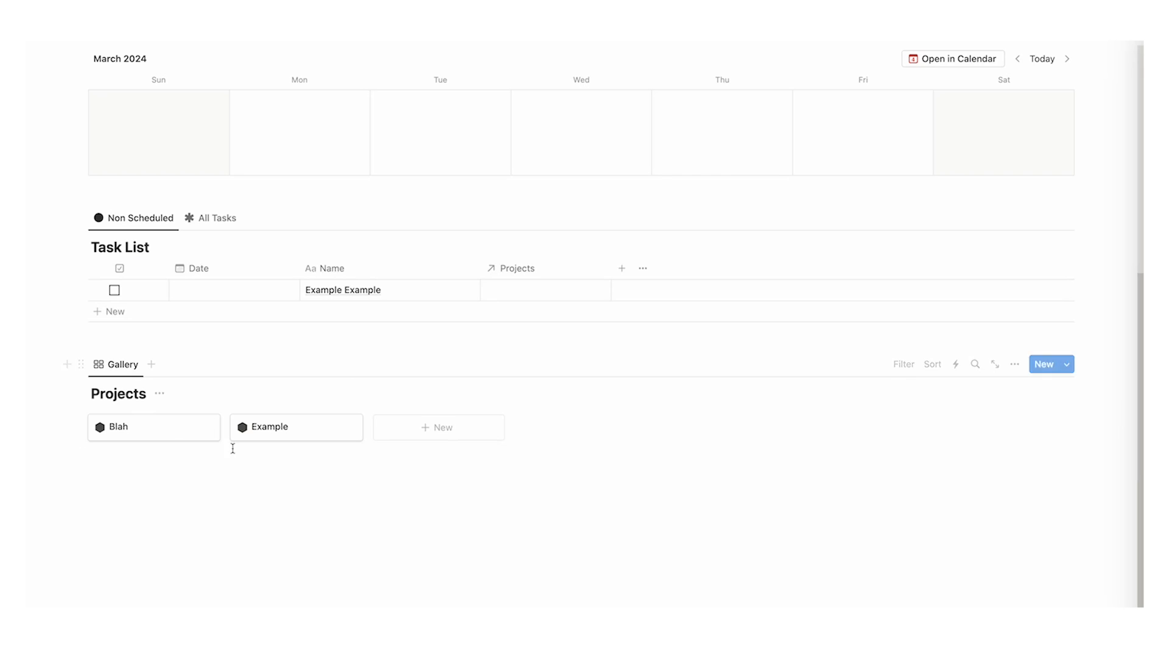
left_click(194, 426)
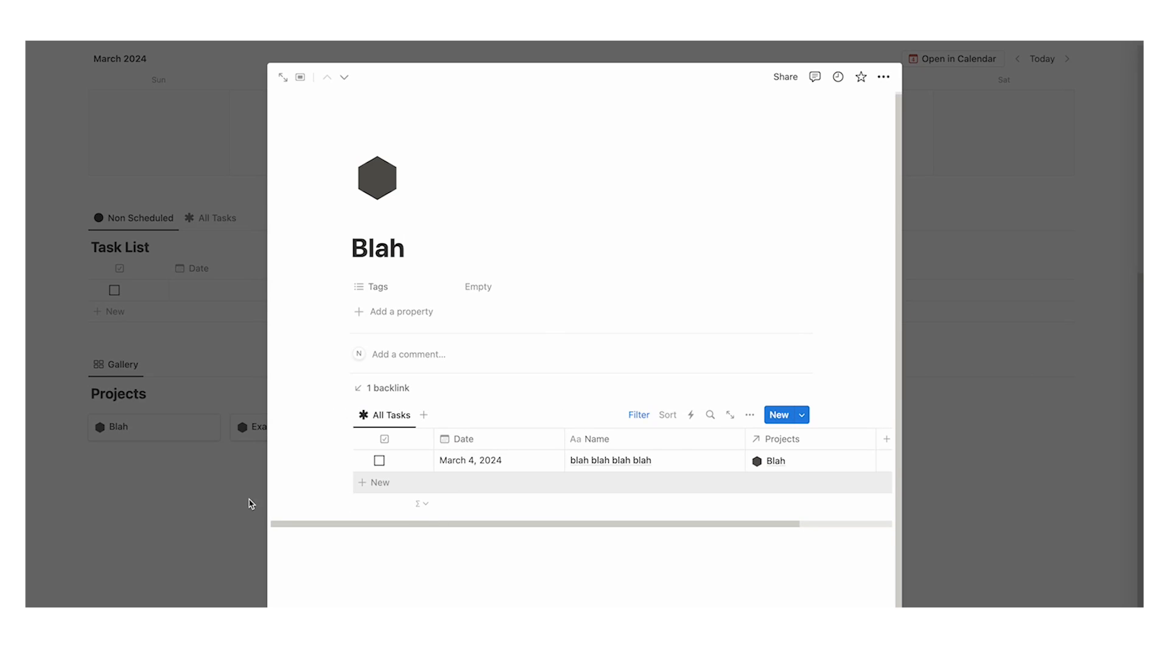
left_click(225, 507)
scroll(386, 532, "up", 4)
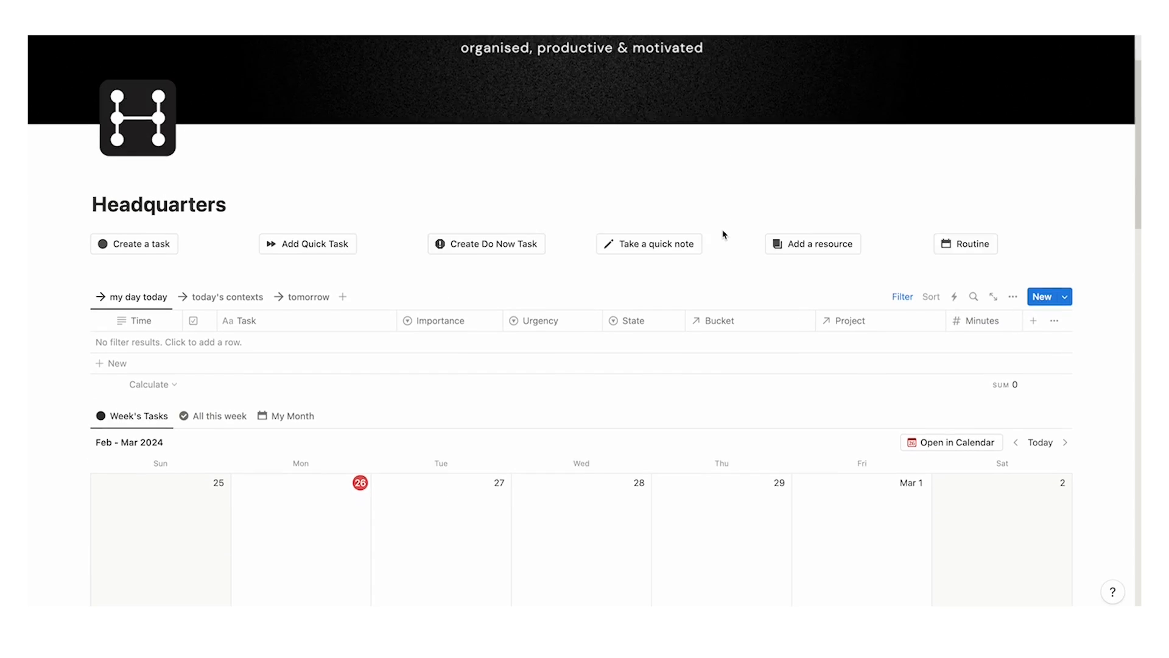
Step: Add a task named "Finish Writing Report" to the ORDER view of My Task List on the Headquarters page
scroll(682, 235, "down", 15)
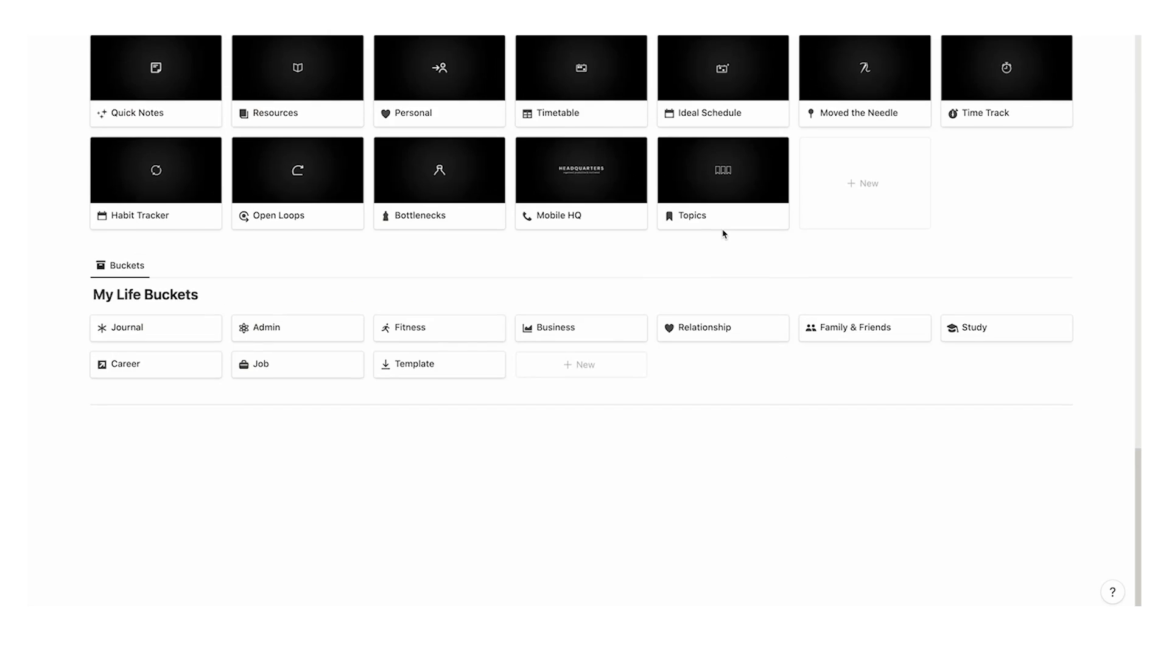
scroll(723, 234, "up", 10)
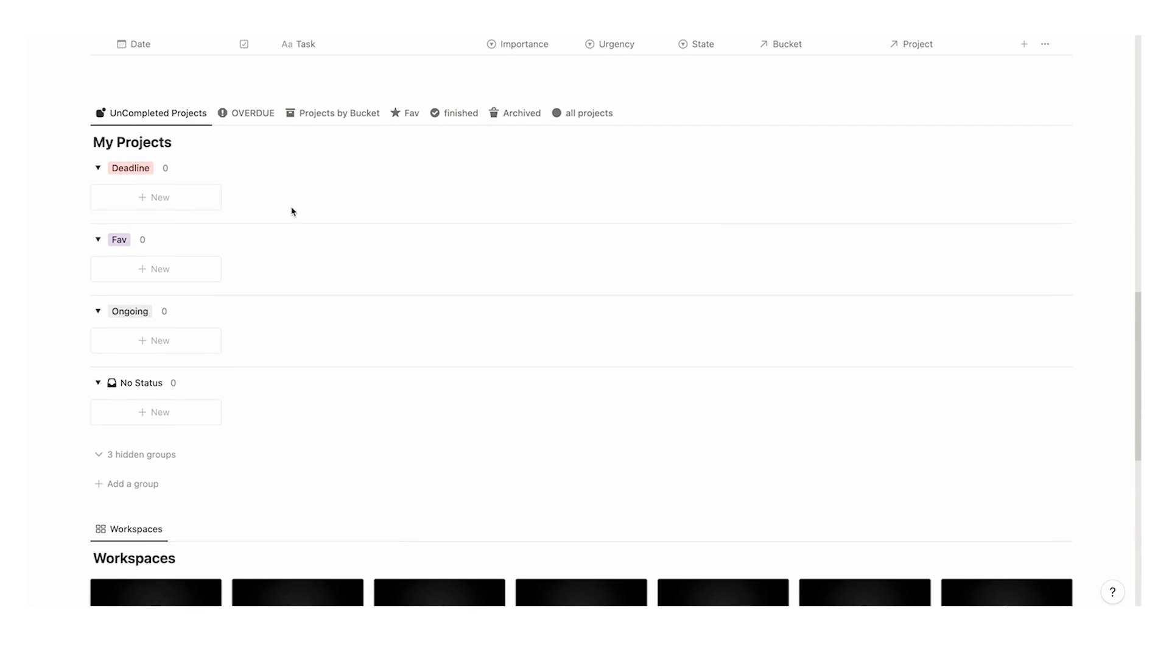
scroll(355, 295, "up", 7)
scroll(509, 305, "down", 7)
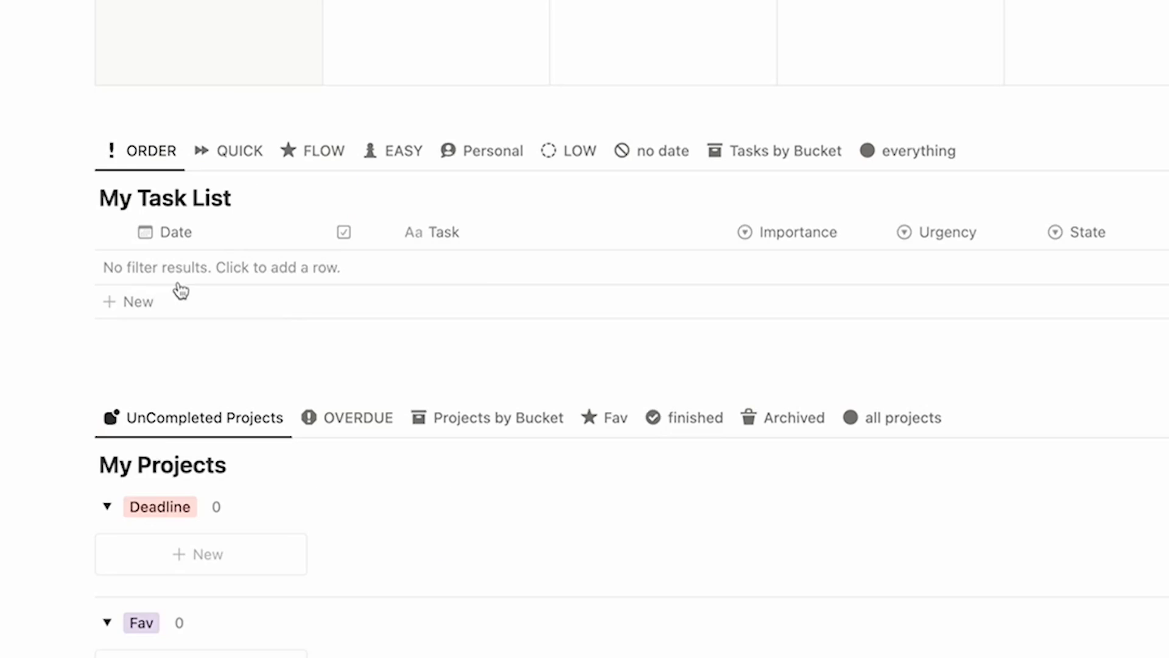
left_click(180, 284)
type("Finish Writing ")
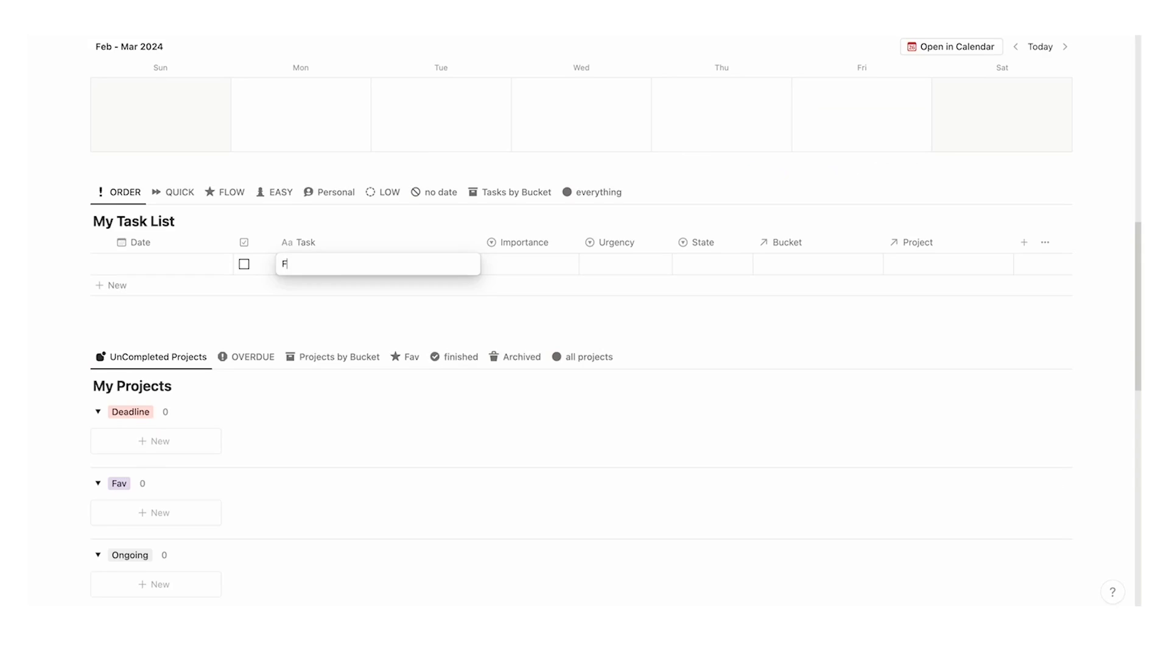
type("Report")
key("Return")
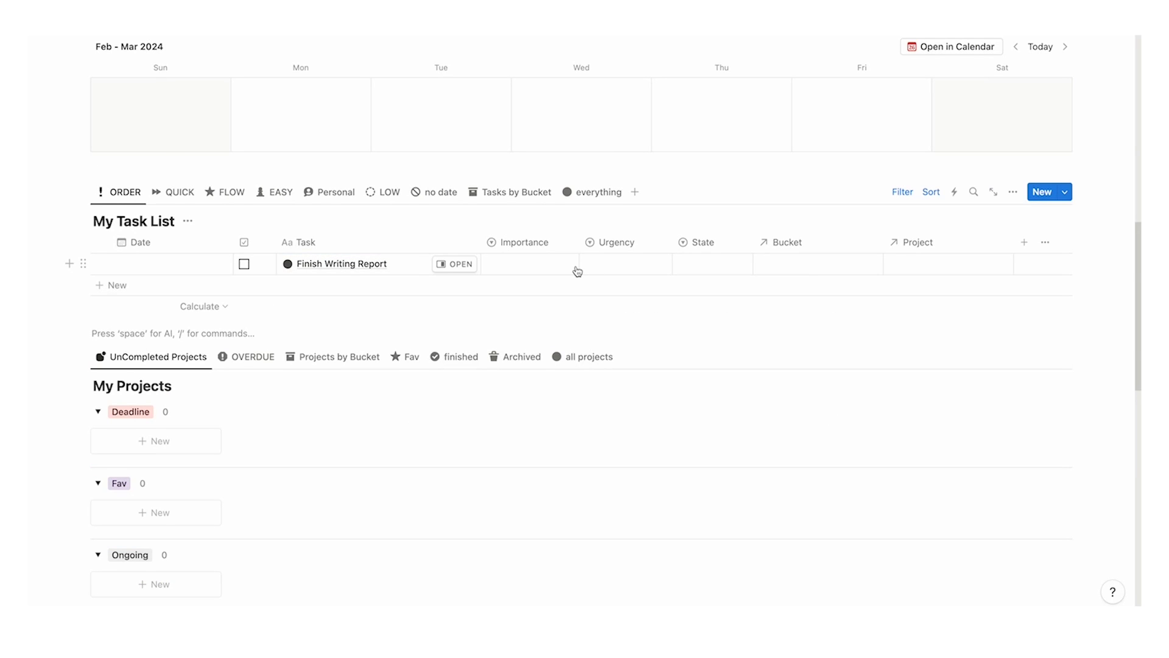
Step: Set the Finish Writing Report task's Importance to Important, Urgency to Urgent, and State to Flow
left_click(548, 271)
left_click(819, 336)
left_click(950, 266)
left_click(967, 336)
left_click(1082, 274)
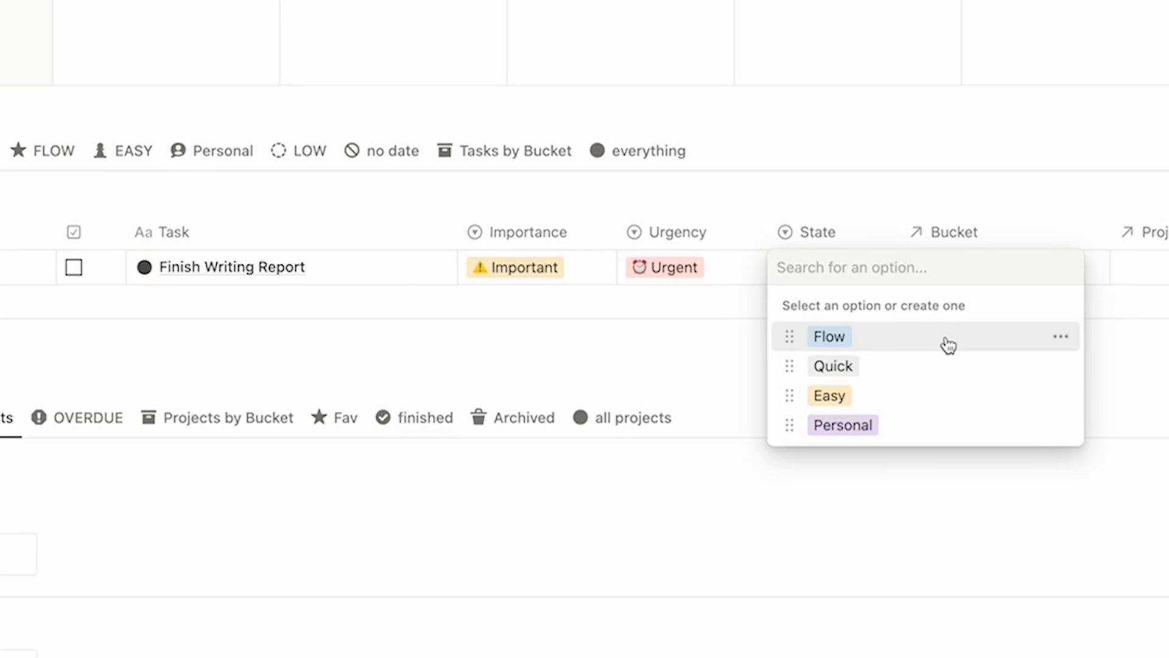
left_click(829, 337)
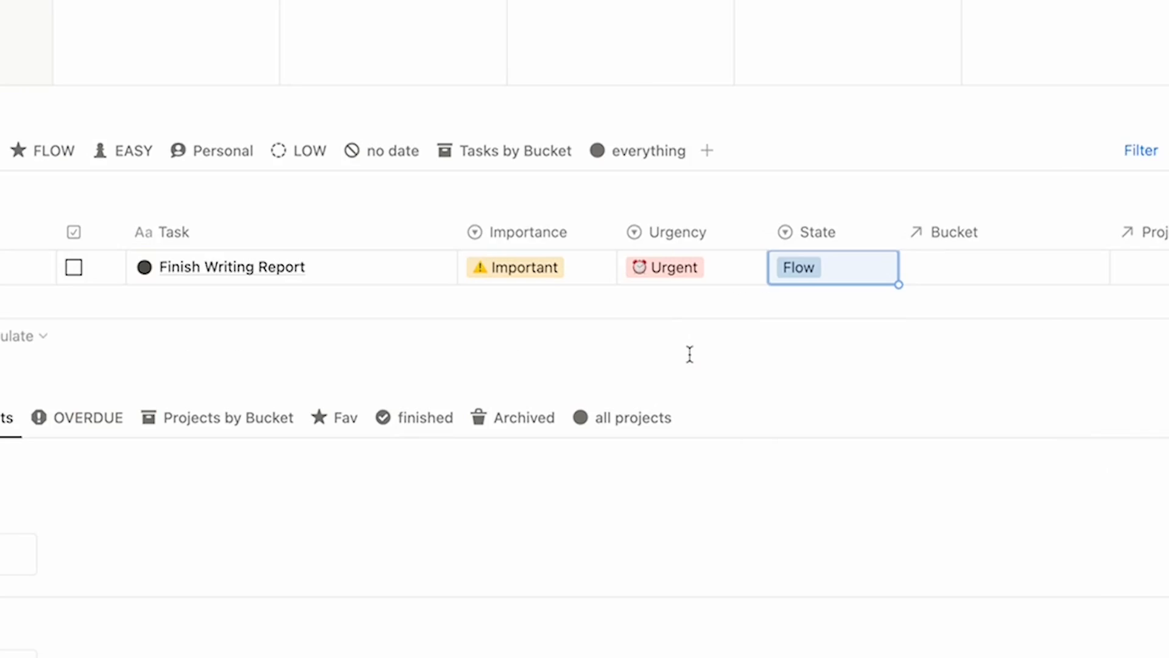
Step: Add a second task named "Write Cover Letter" with Importance Important, Urgency Urgent, and State Flow
left_click(367, 286)
type("Write Cover Letter")
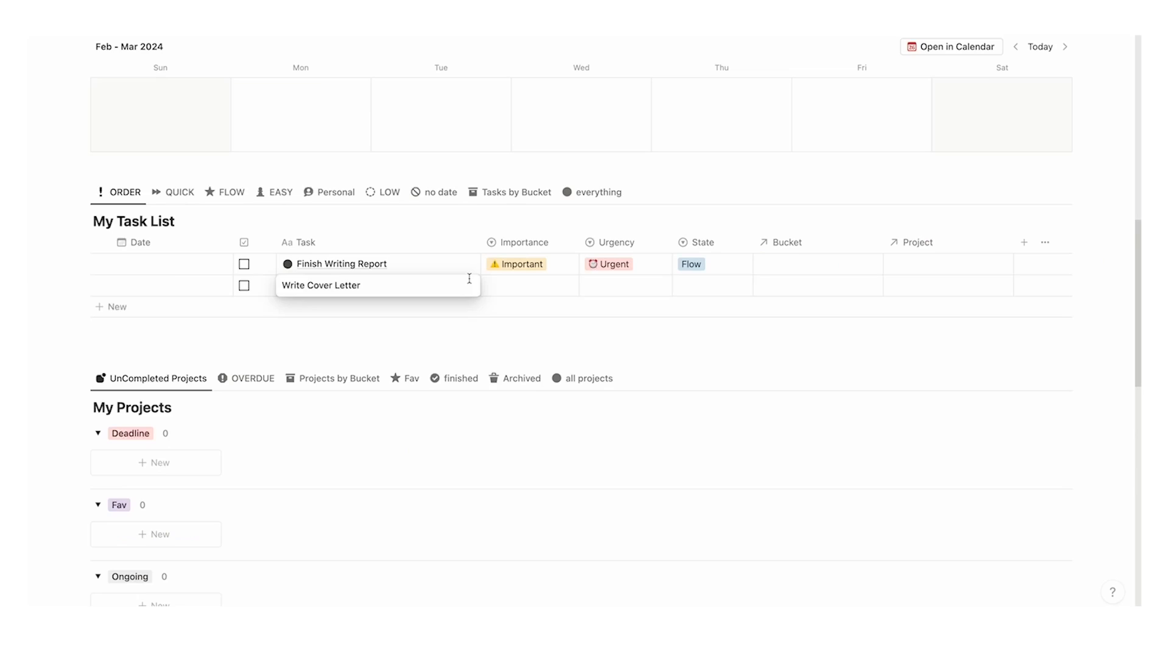
left_click(529, 285)
left_click(556, 329)
left_click(628, 286)
left_click(630, 330)
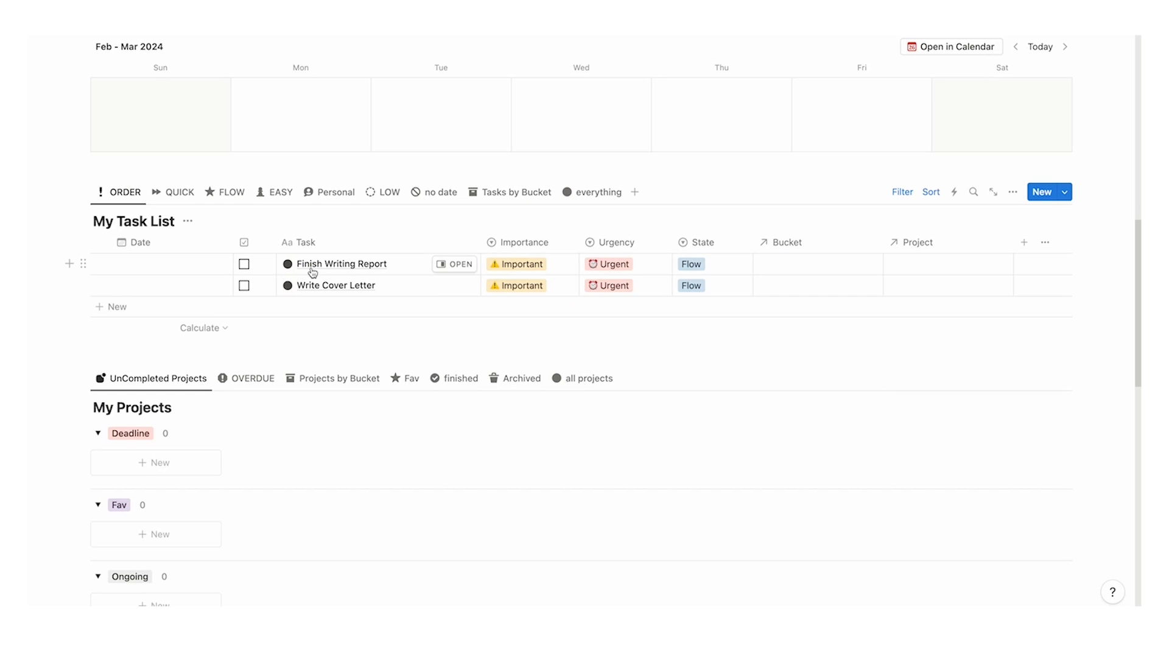
Step: Change the Finish Writing Report task's Importance to Not Important
left_click(527, 264)
left_click(541, 325)
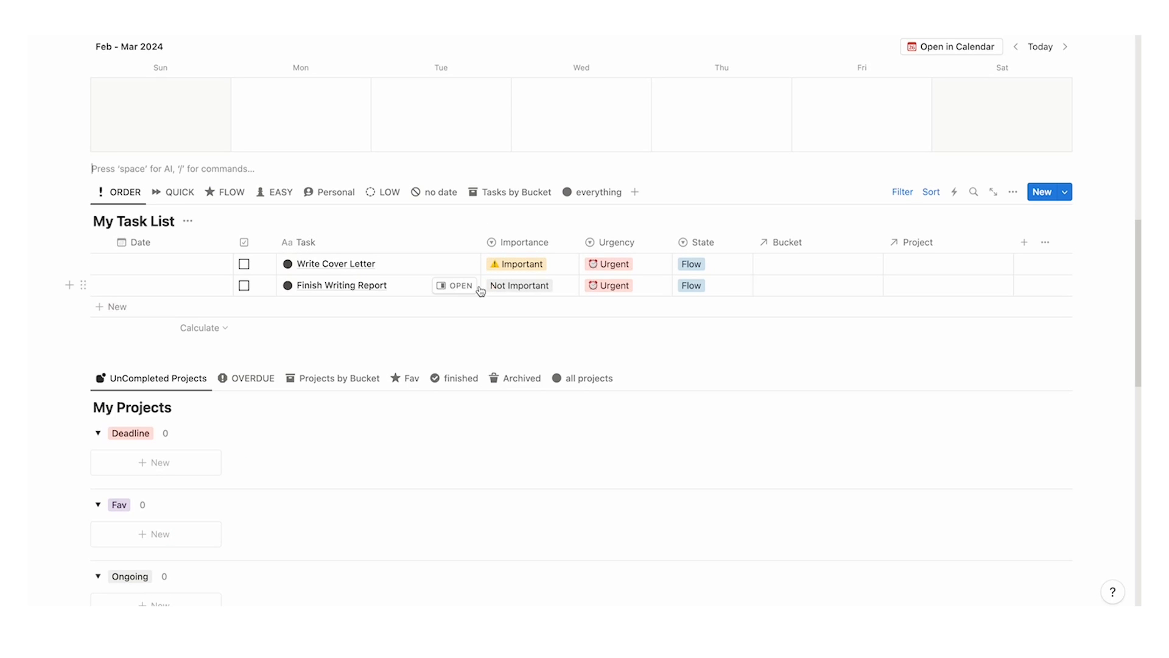